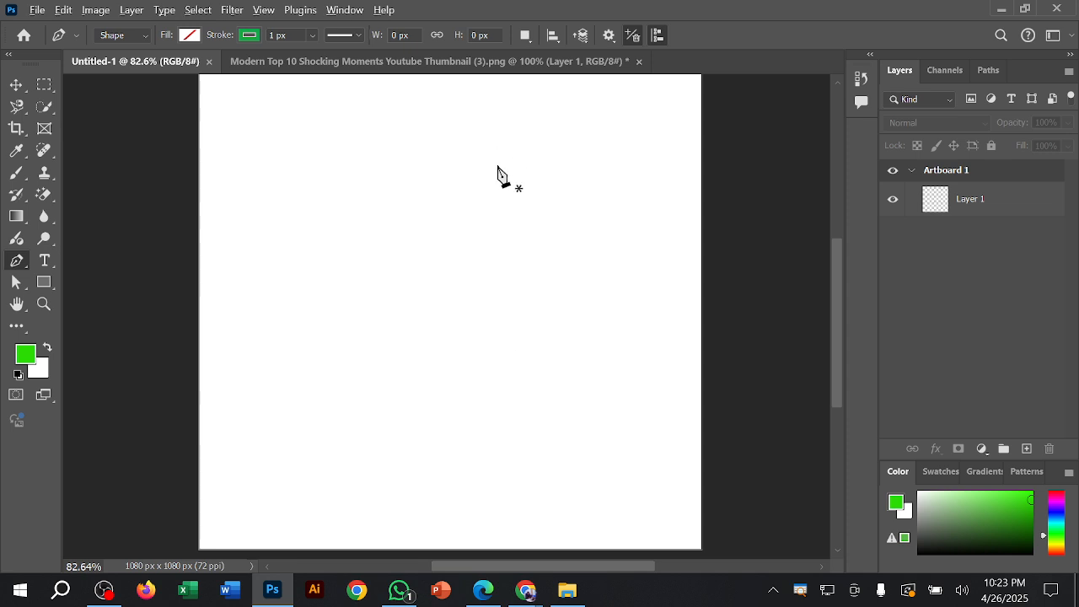
Step: Switch to Chrome and search Google for "visiting card design" in a new tab
{"action": "scroll", "coordinate": [506, 203], "scroll_direction": "down", "scroll_amount": 3}
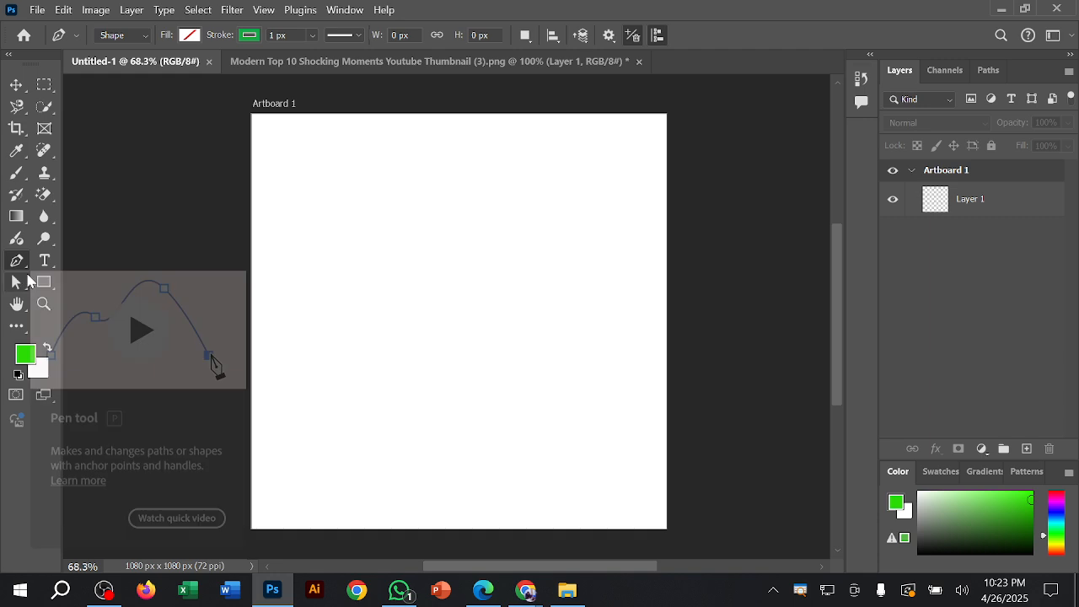
{"action": "mouse_move", "coordinate": [530, 596]}
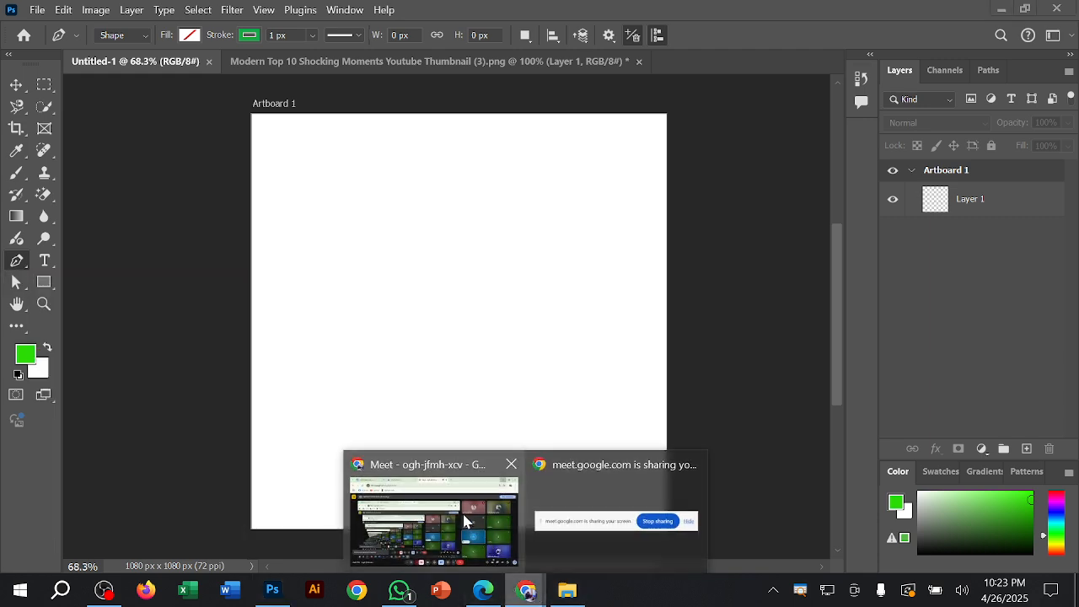
{"action": "left_click", "coordinate": [433, 515]}
{"action": "left_click", "coordinate": [647, 18]}
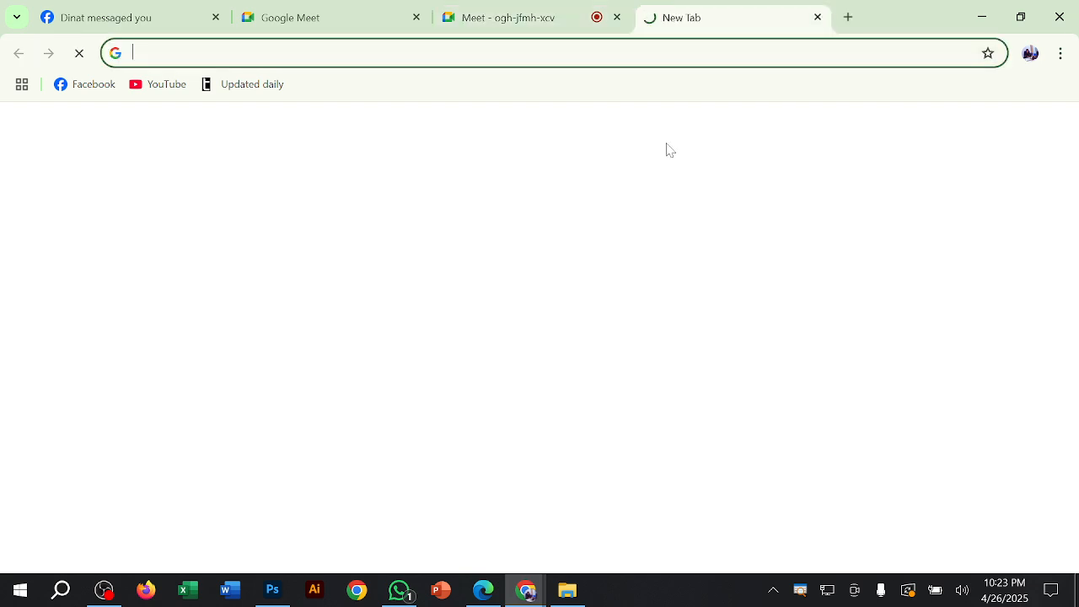
{"action": "type", "text": "vi"}
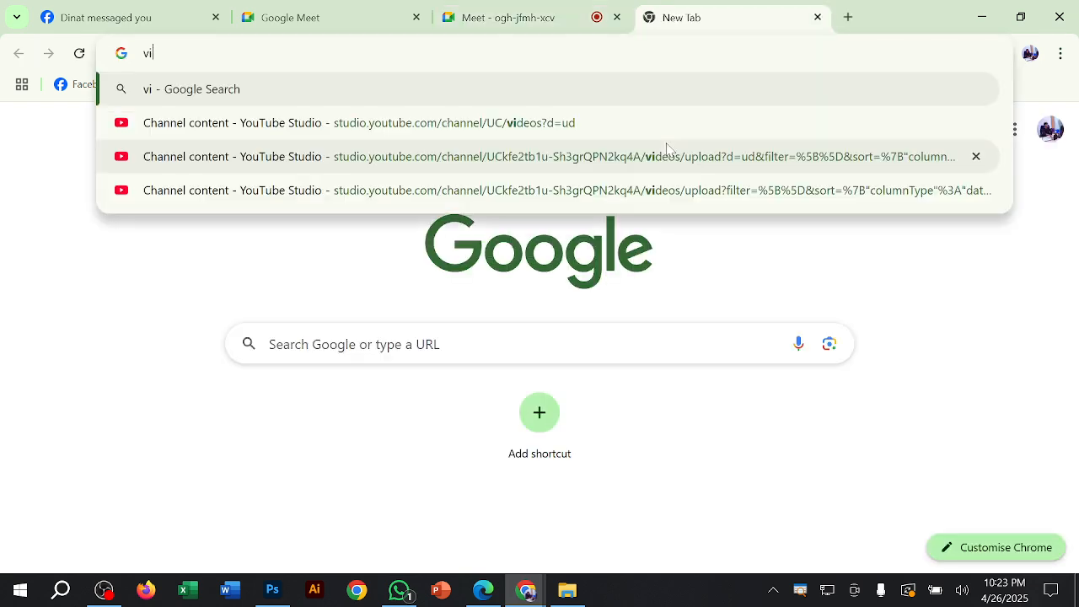
{"action": "type", "text": "siting ca"}
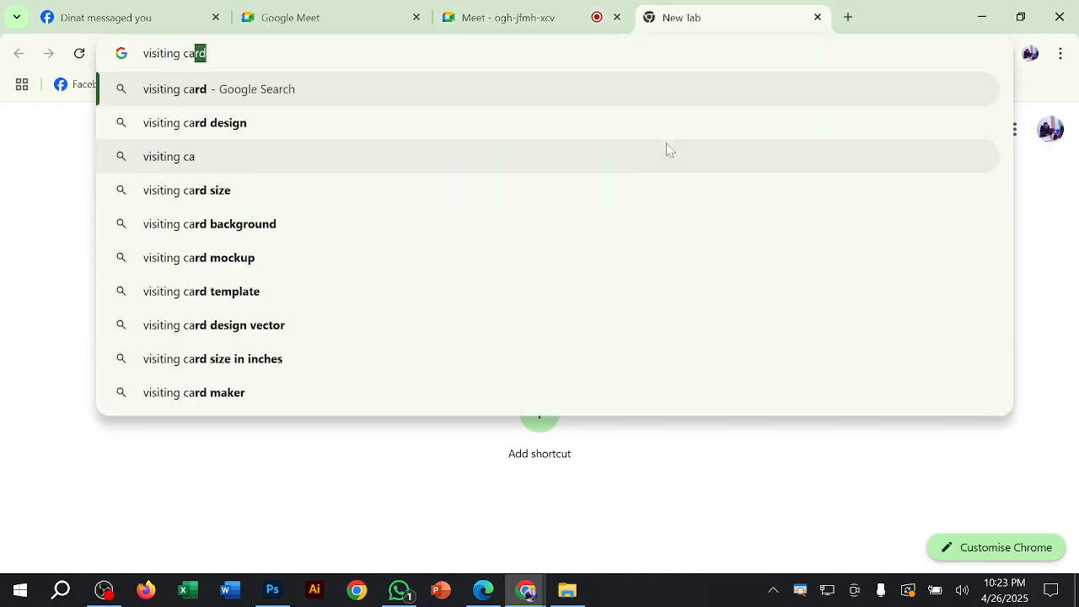
{"action": "type", "text": "rd"}
{"action": "key", "text": "Down"}
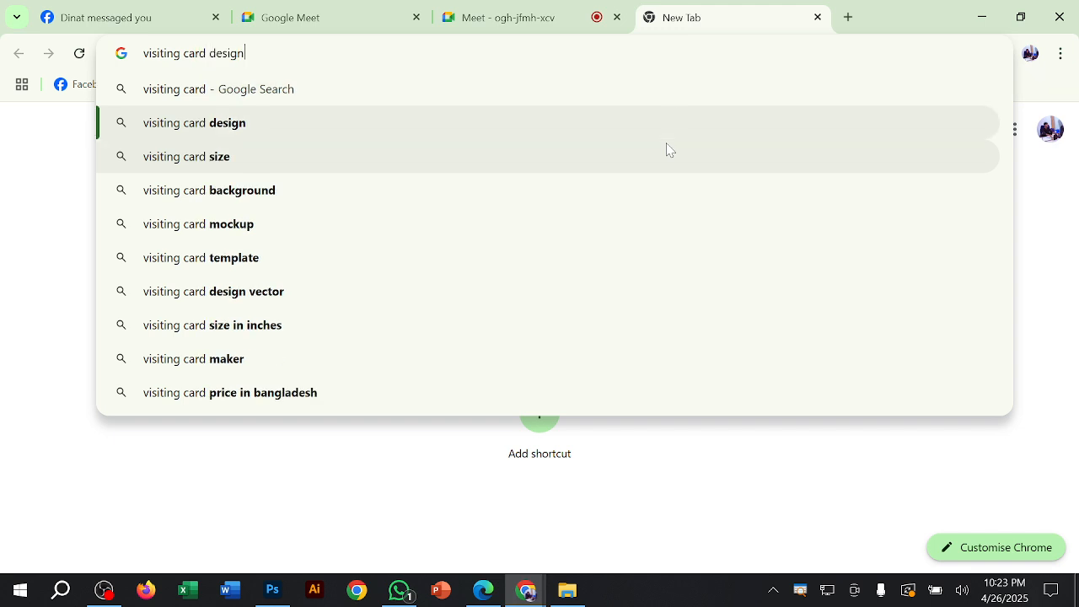
{"action": "key", "text": "Return"}
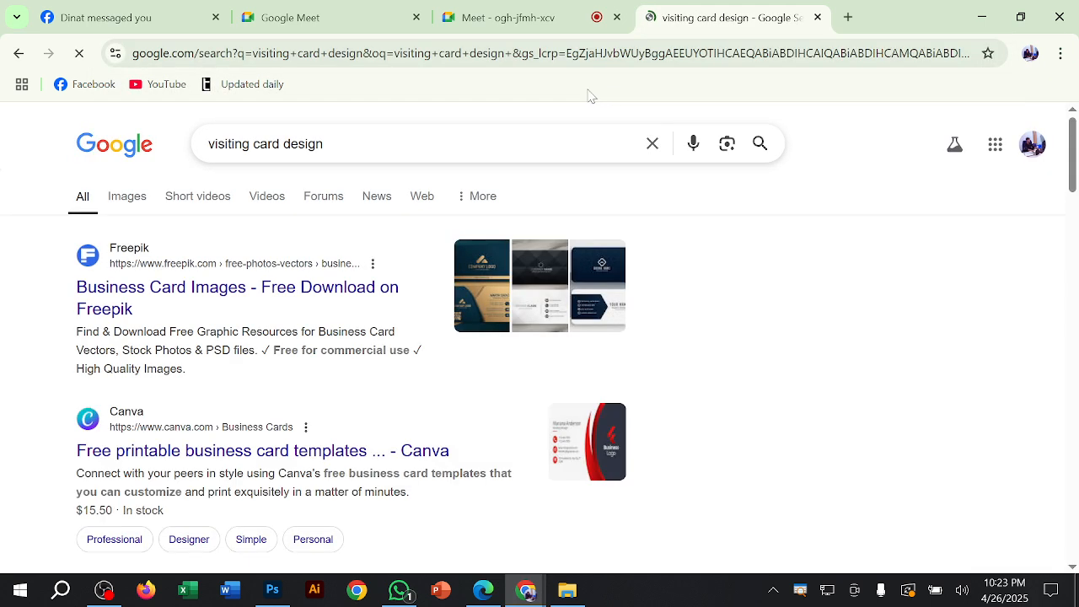
Step: Show the image results for the search and browse the visiting card designs
{"action": "left_click", "coordinate": [137, 199]}
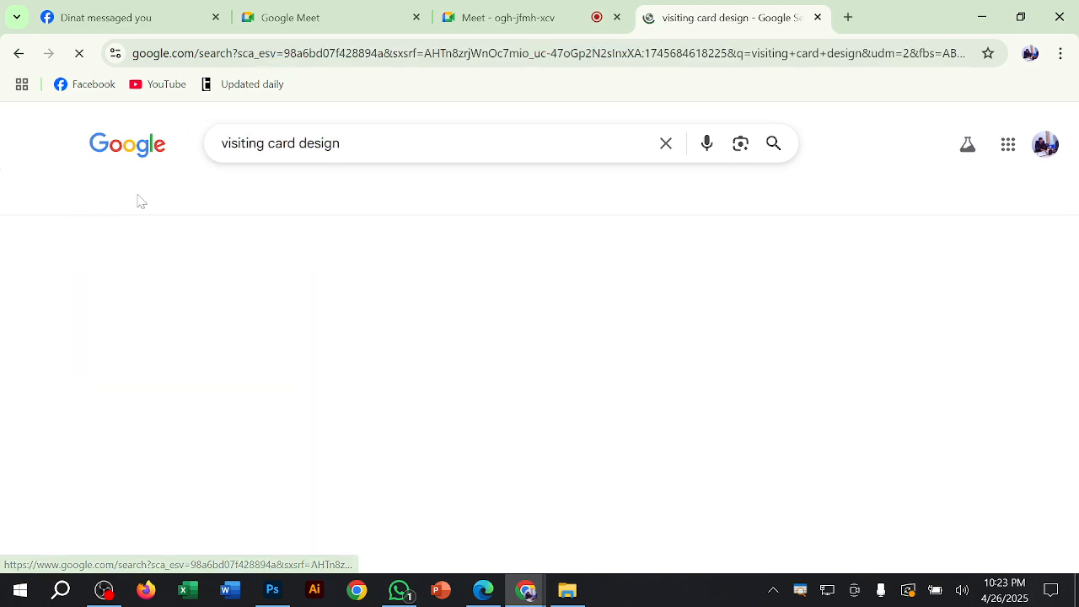
{"action": "scroll", "coordinate": [742, 234], "scroll_direction": "down", "scroll_amount": 1}
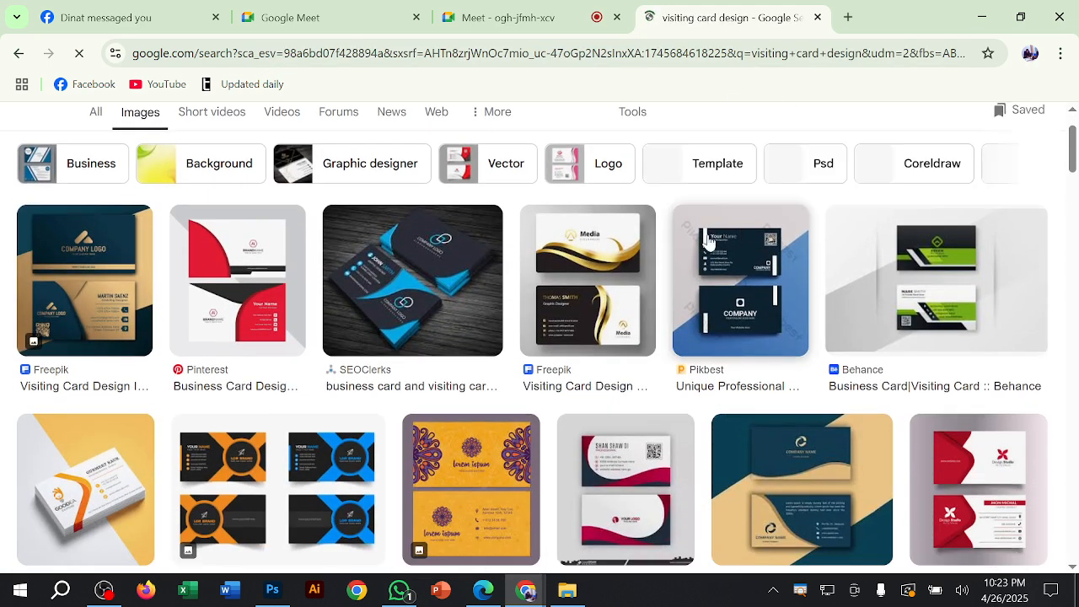
{"action": "scroll", "coordinate": [708, 241], "scroll_direction": "down", "scroll_amount": 1}
{"action": "scroll", "coordinate": [681, 253], "scroll_direction": "down", "scroll_amount": 1}
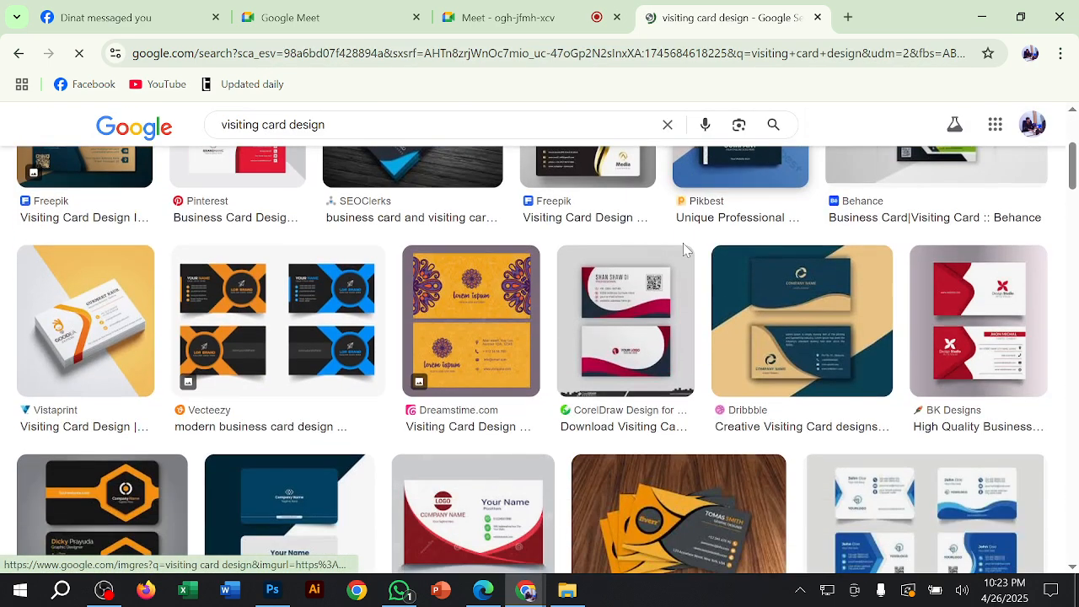
{"action": "scroll", "coordinate": [681, 259], "scroll_direction": "up", "scroll_amount": 1}
{"action": "scroll", "coordinate": [465, 262], "scroll_direction": "up", "scroll_amount": 2}
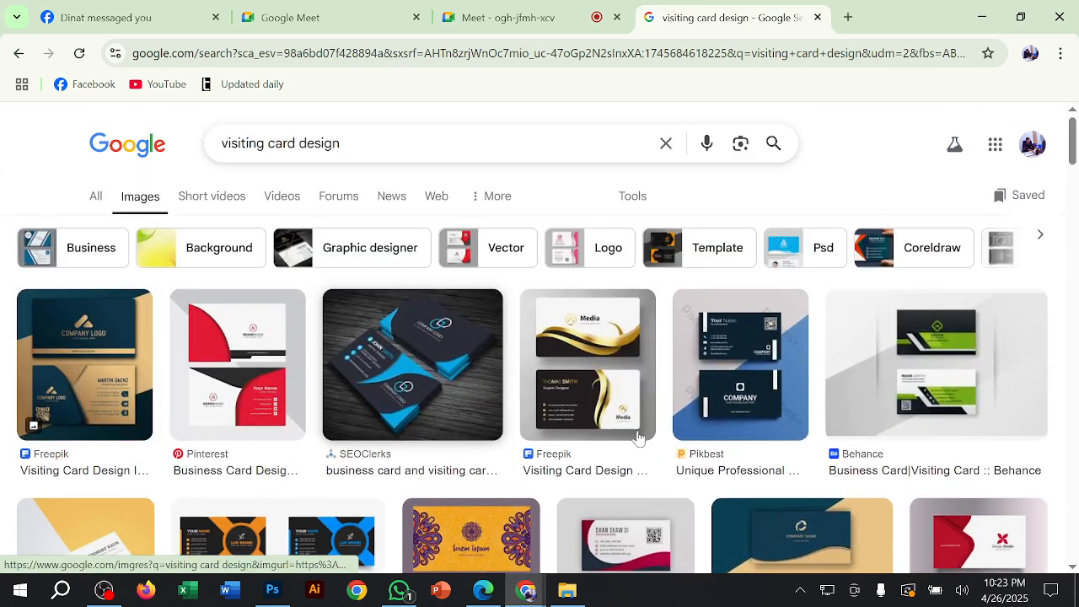
Step: Examine the SEOClerks black and blue card image in its own tab, close that tab and return to Photoshop
{"action": "left_click", "coordinate": [448, 387]}
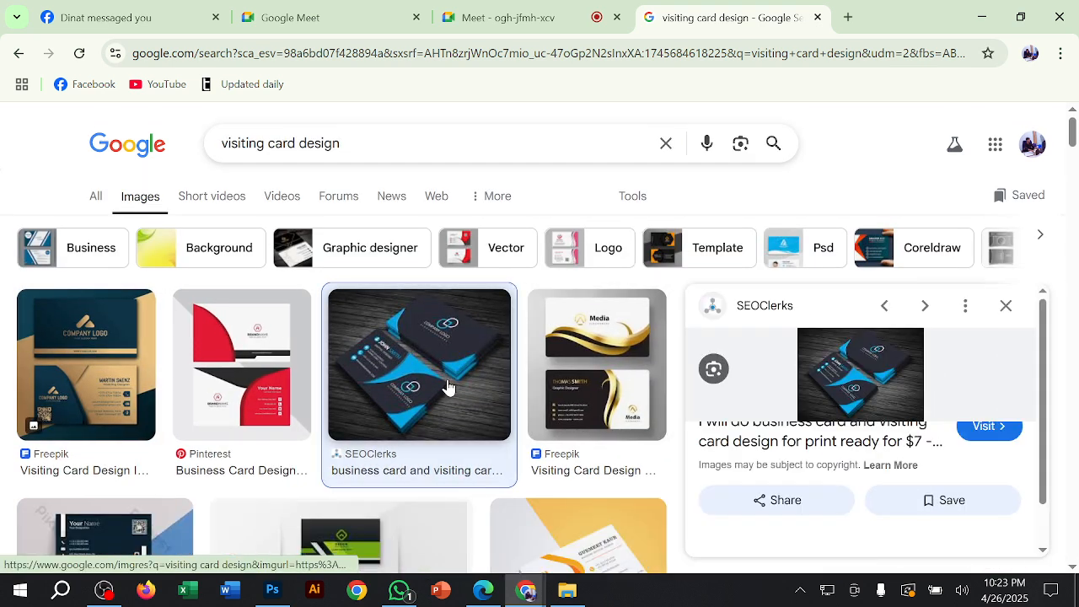
{"action": "right_click", "coordinate": [899, 371]}
{"action": "left_click", "coordinate": [843, 378]}
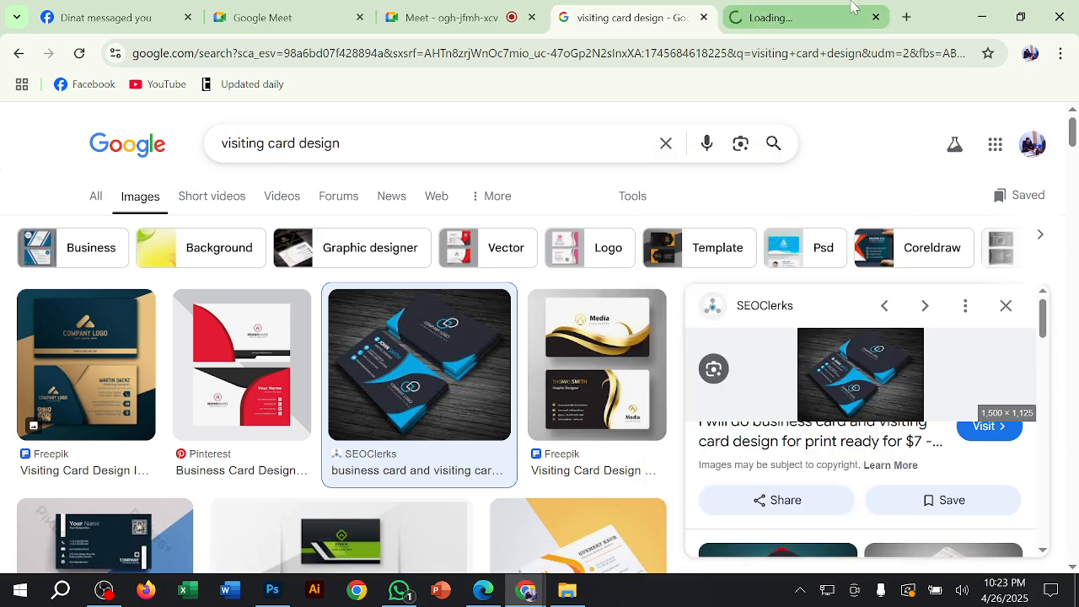
{"action": "left_click", "coordinate": [852, 10]}
{"action": "scroll", "coordinate": [621, 346], "scroll_direction": "up", "scroll_amount": 7}
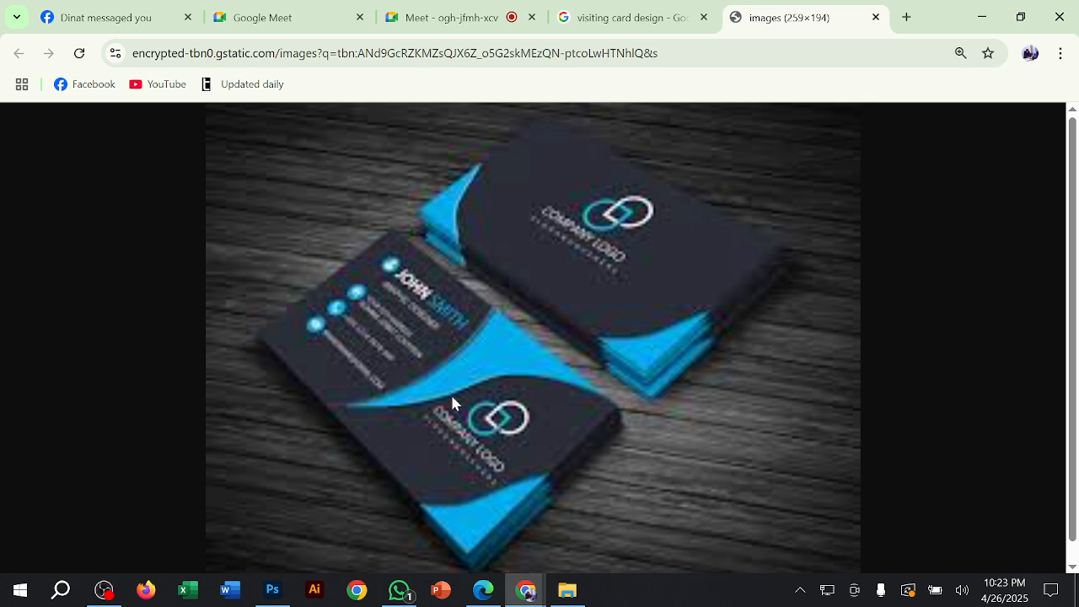
{"action": "left_click", "coordinate": [876, 17]}
{"action": "left_click", "coordinate": [983, 17]}
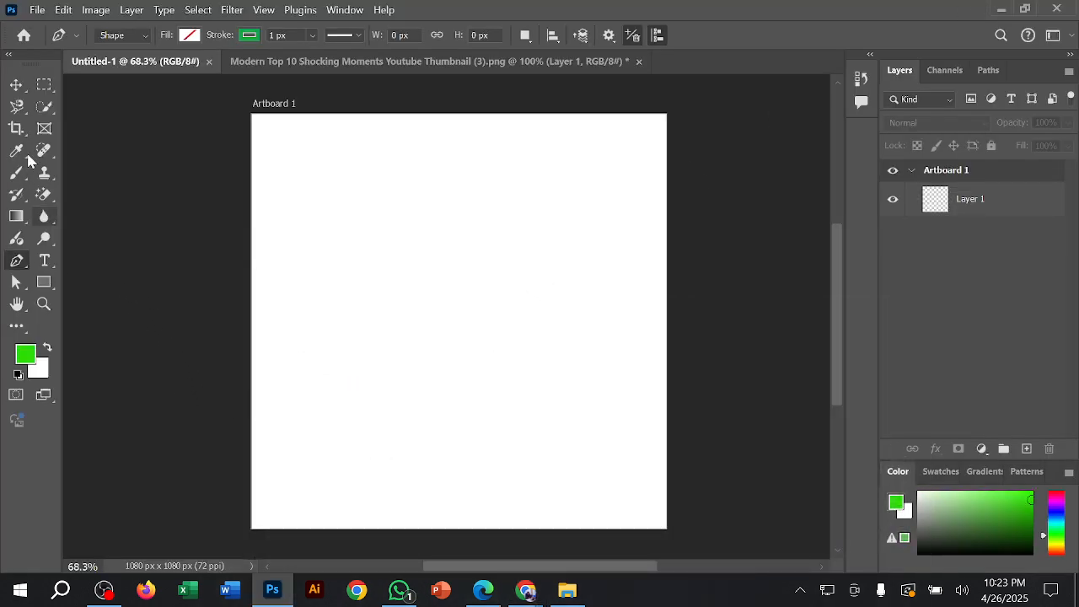
Step: Draw a second artboard of about 1764 × 1080 px over Artboard 1 with the Artboard tool
{"action": "left_click", "coordinate": [16, 84]}
{"action": "left_click", "coordinate": [76, 100]}
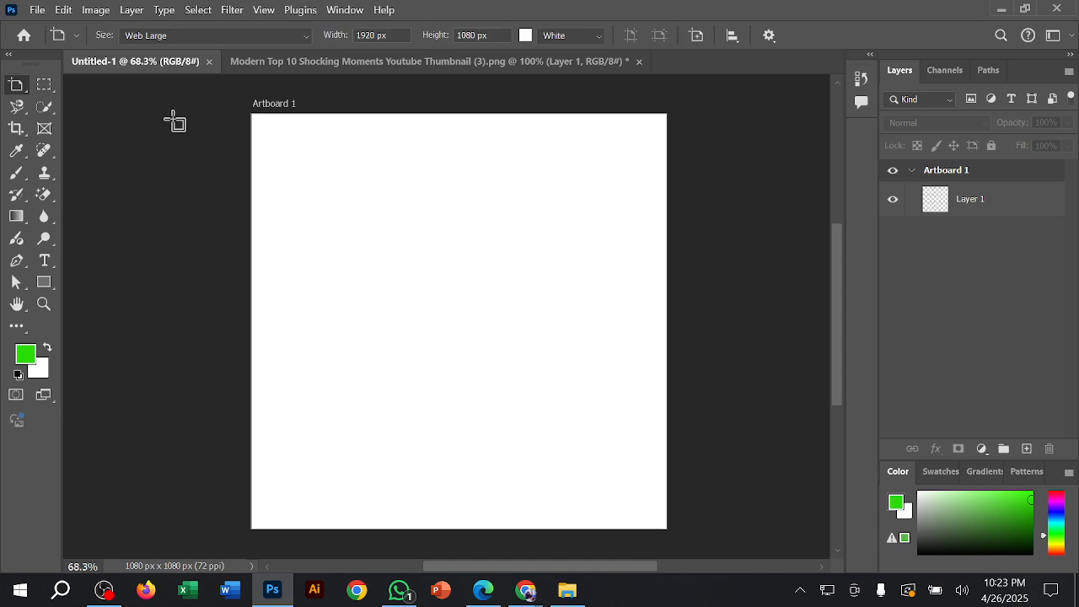
{"action": "left_click_drag", "start_coordinate": [143, 114], "coordinate": [819, 526]}
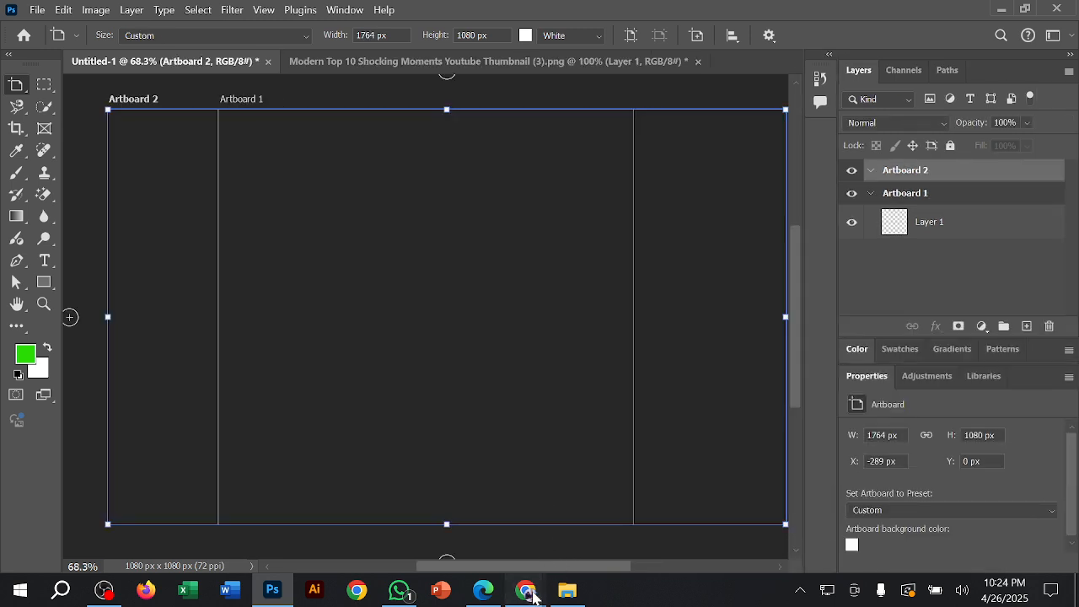
Step: Switch to Chrome, check the ongoing Google Meet call and return to Photoshop
{"action": "mouse_move", "coordinate": [531, 596]}
{"action": "left_click", "coordinate": [506, 513]}
{"action": "left_click", "coordinate": [405, 17]}
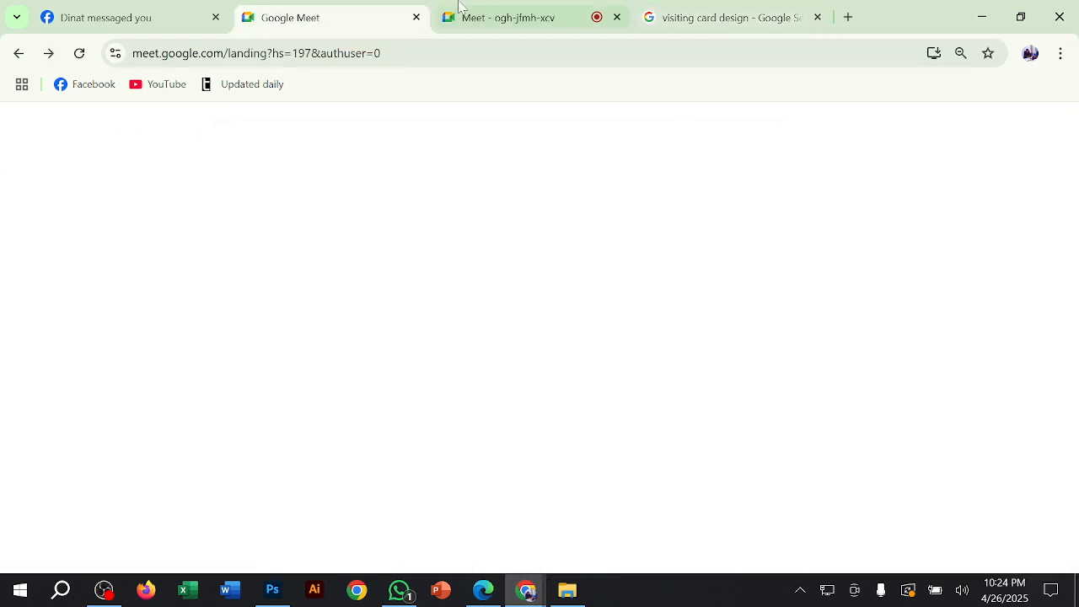
{"action": "left_click", "coordinate": [463, 12]}
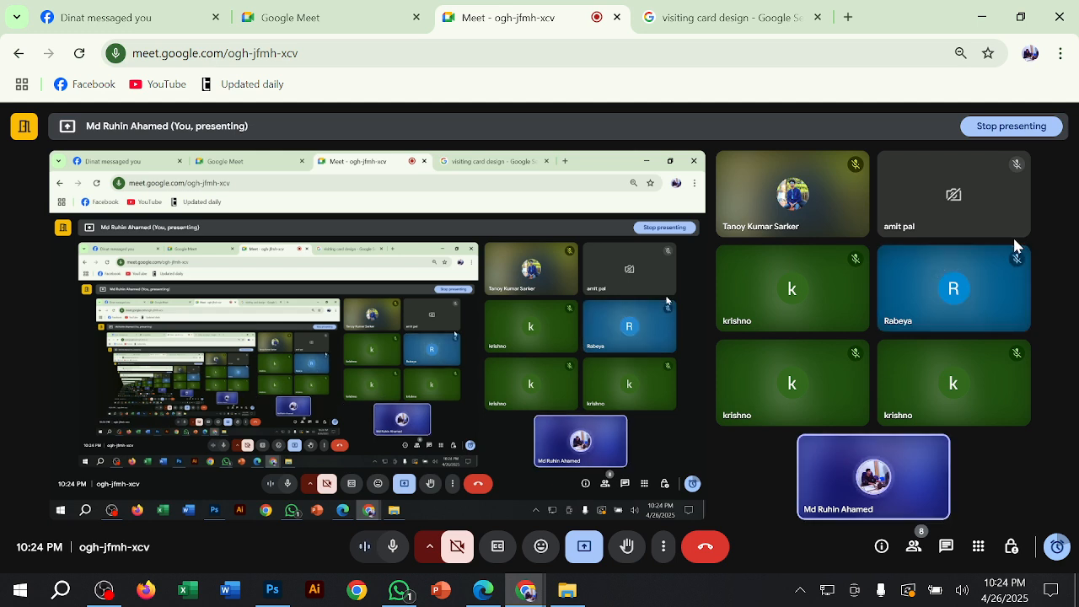
{"action": "left_click", "coordinate": [982, 17]}
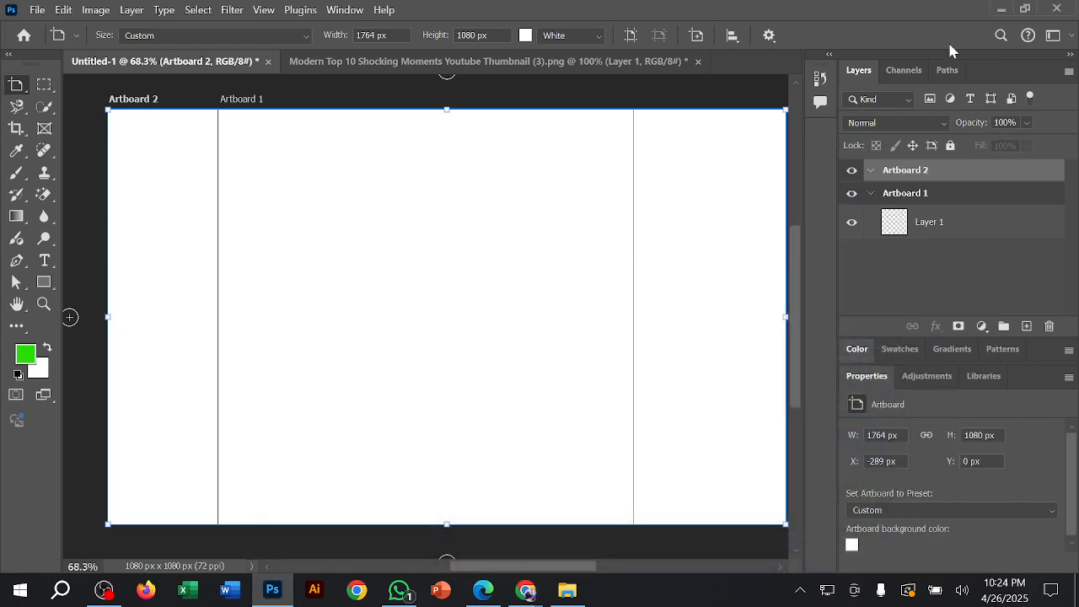
Step: Close the Untitled-1 document without saving its changes
{"action": "scroll", "coordinate": [339, 187], "scroll_direction": "up", "scroll_amount": 1}
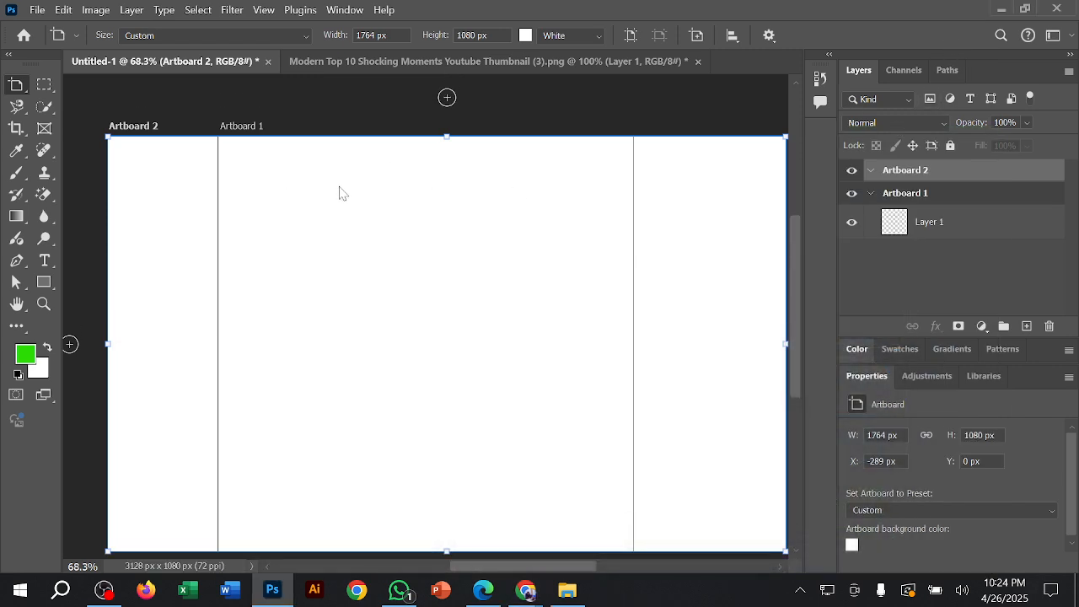
{"action": "scroll", "coordinate": [341, 189], "scroll_direction": "down", "scroll_amount": 1}
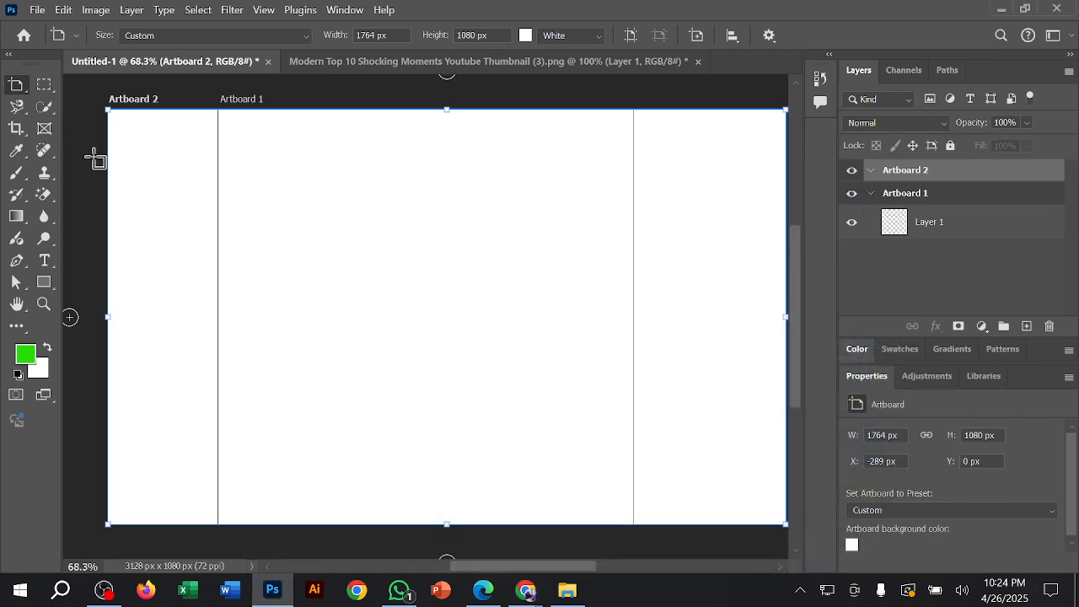
{"action": "left_click", "coordinate": [269, 62]}
{"action": "left_click", "coordinate": [591, 244]}
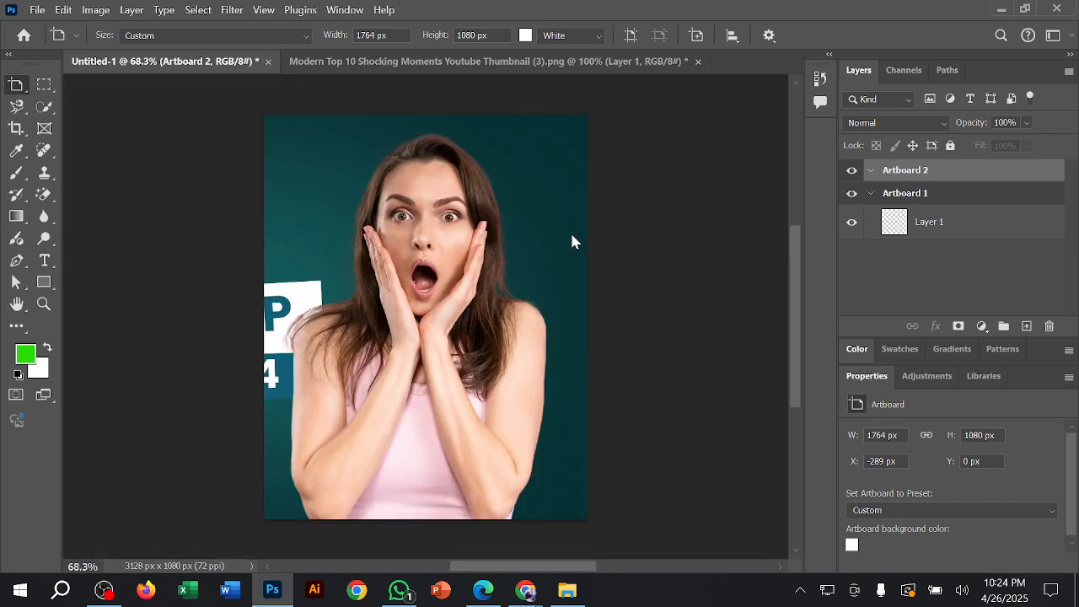
Step: Create a new landscape document 3.5 inches wide and 2 inches high at 72 pixels/inch, RGB Color, with a white background
{"action": "right_click", "coordinate": [546, 60]}
{"action": "left_click", "coordinate": [631, 144]}
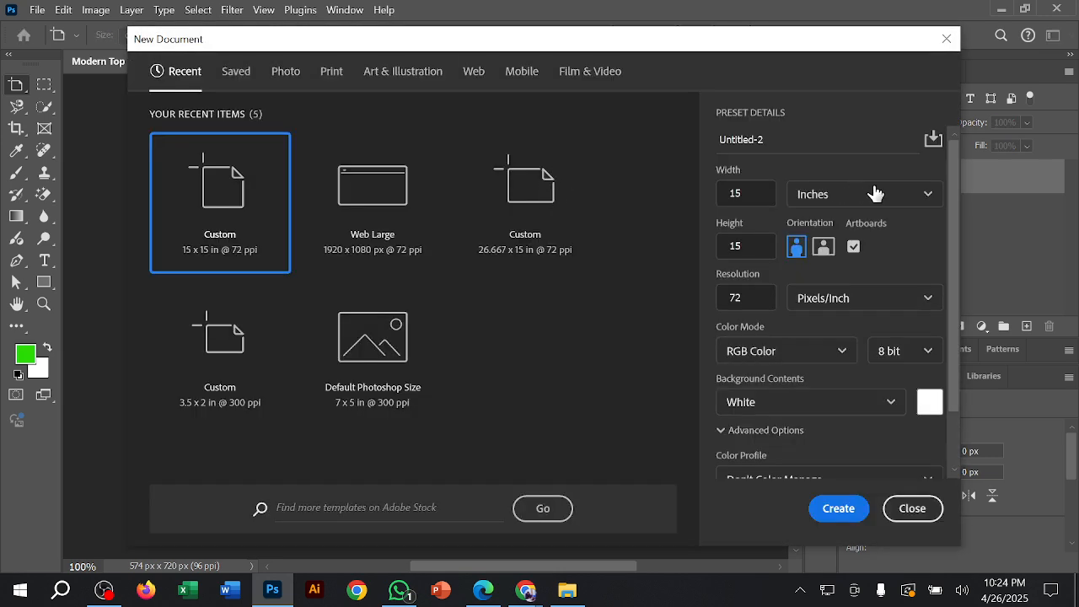
{"action": "left_click", "coordinate": [877, 194]}
{"action": "left_click", "coordinate": [820, 199]}
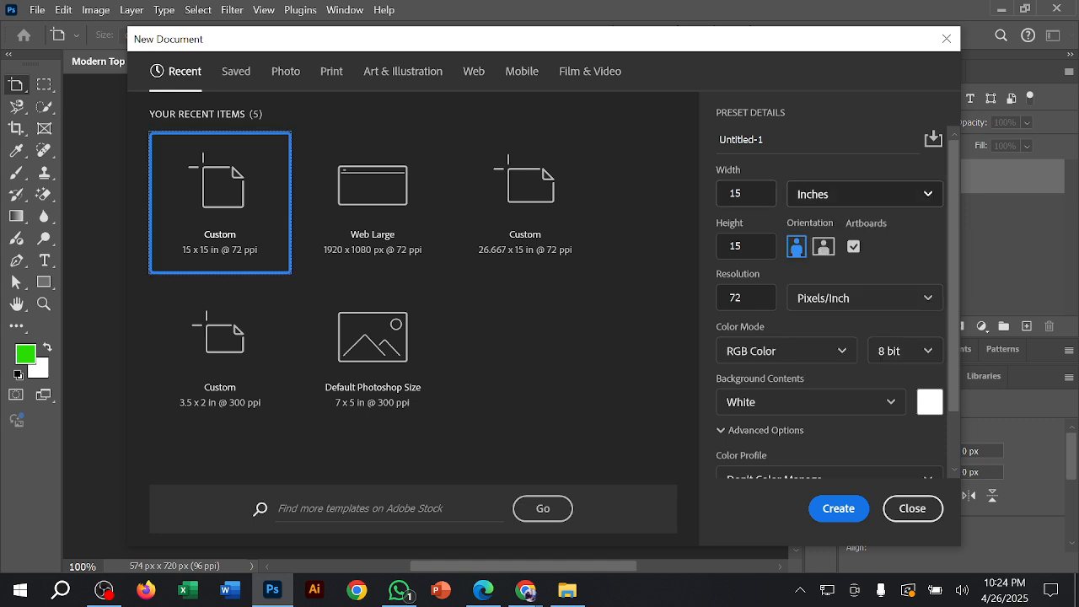
{"action": "left_click", "coordinate": [743, 193]}
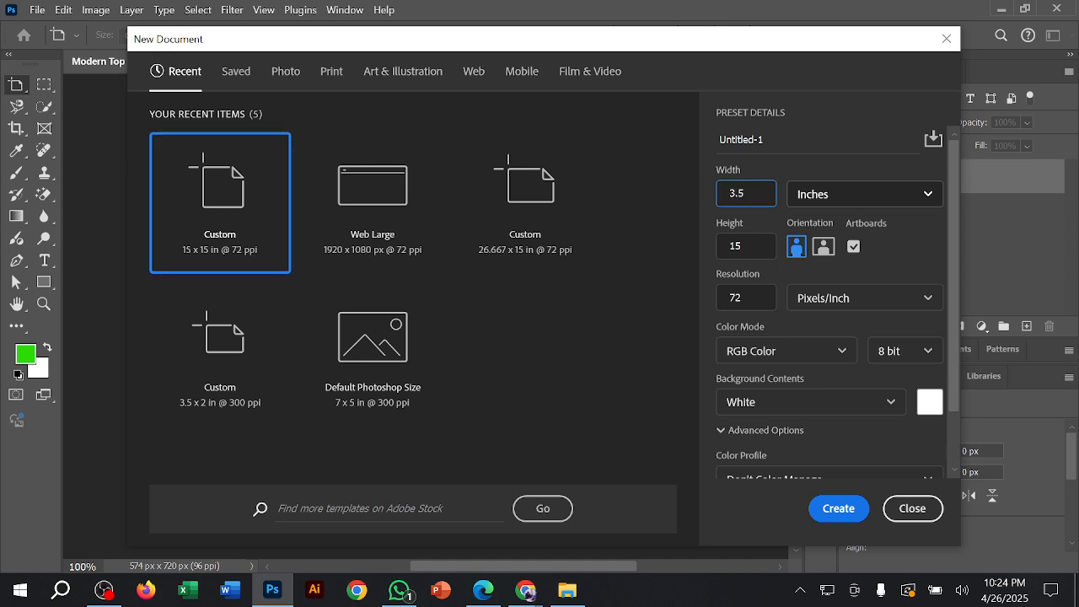
{"action": "key", "text": "Tab"}
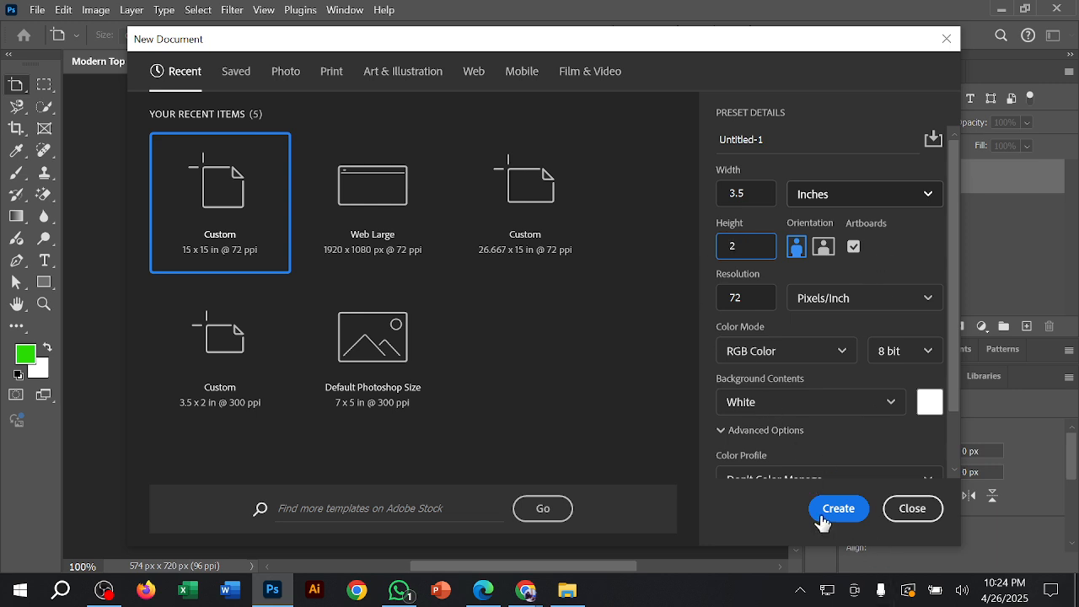
{"action": "left_click", "coordinate": [900, 249]}
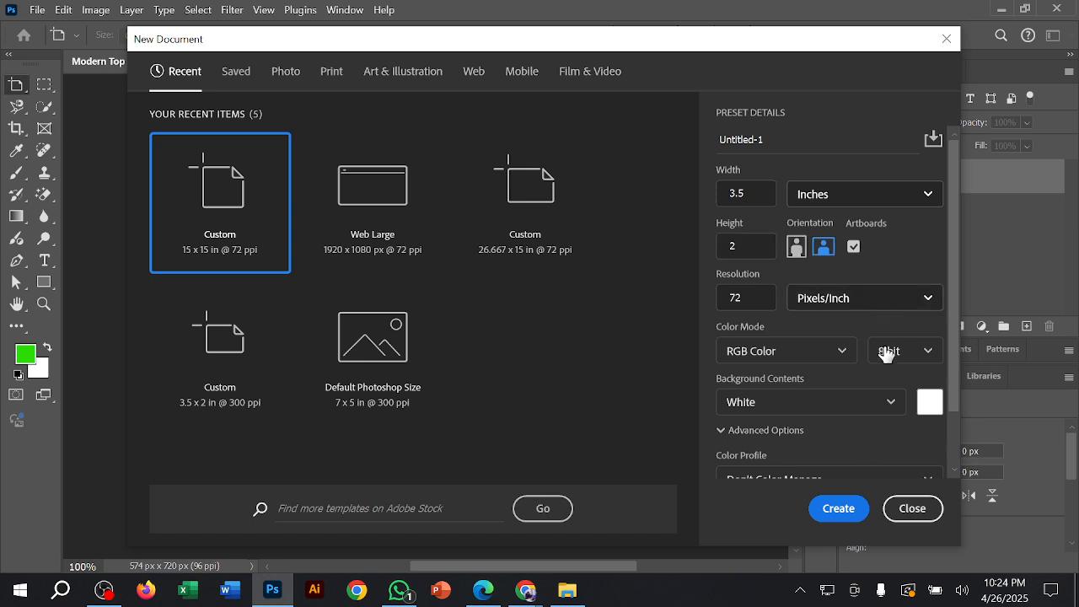
{"action": "left_click", "coordinate": [839, 509]}
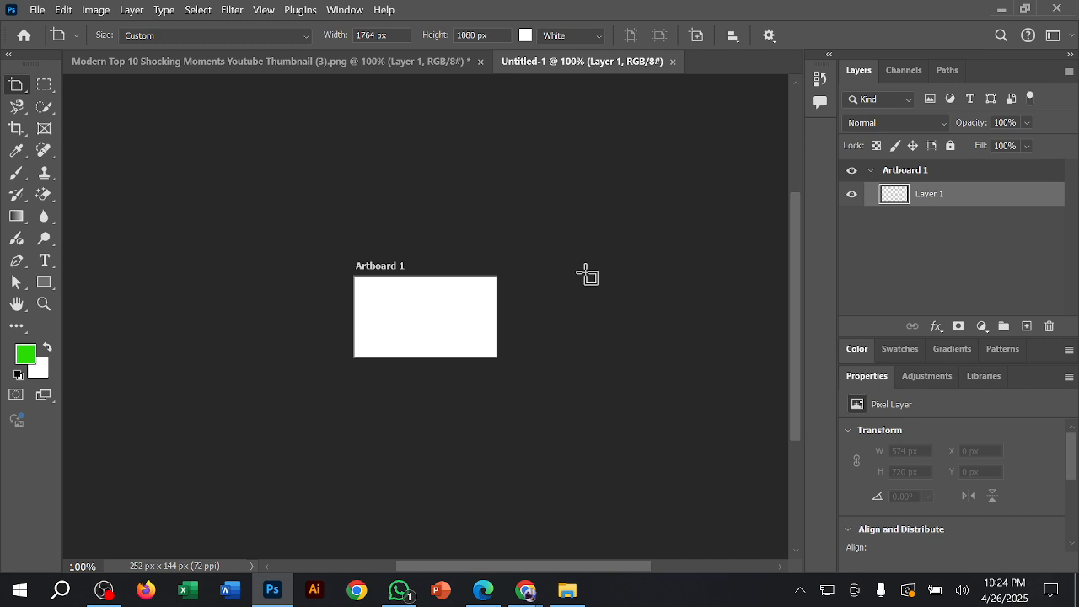
Step: Activate the Pen tool, review its Shape, Path and Pixels modes, and keep Shape
{"action": "key", "text": "ctrl+0"}
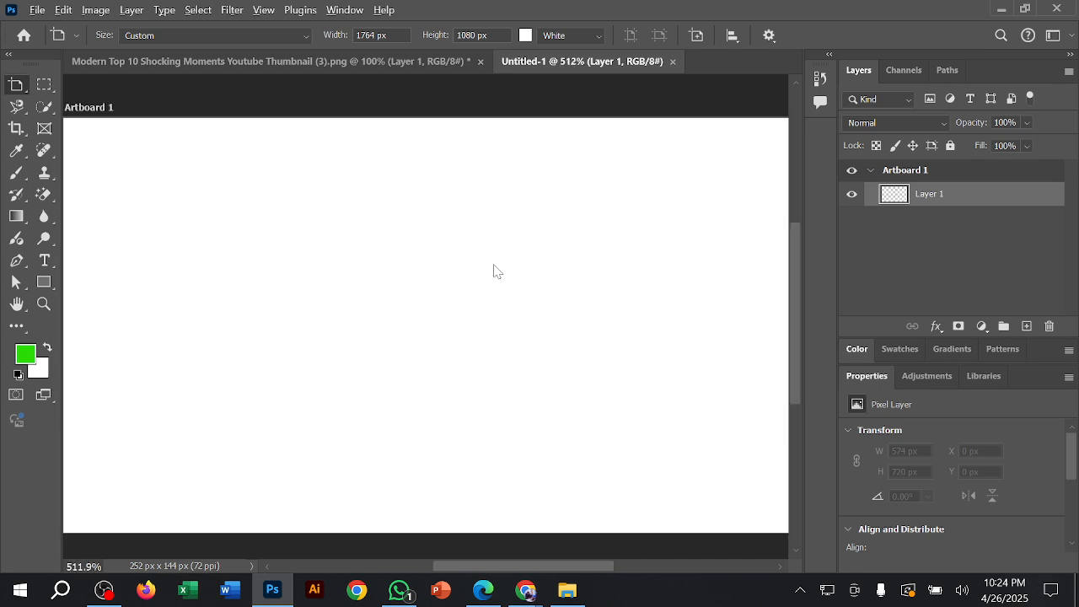
{"action": "scroll", "coordinate": [497, 271], "scroll_direction": "down", "scroll_amount": 1}
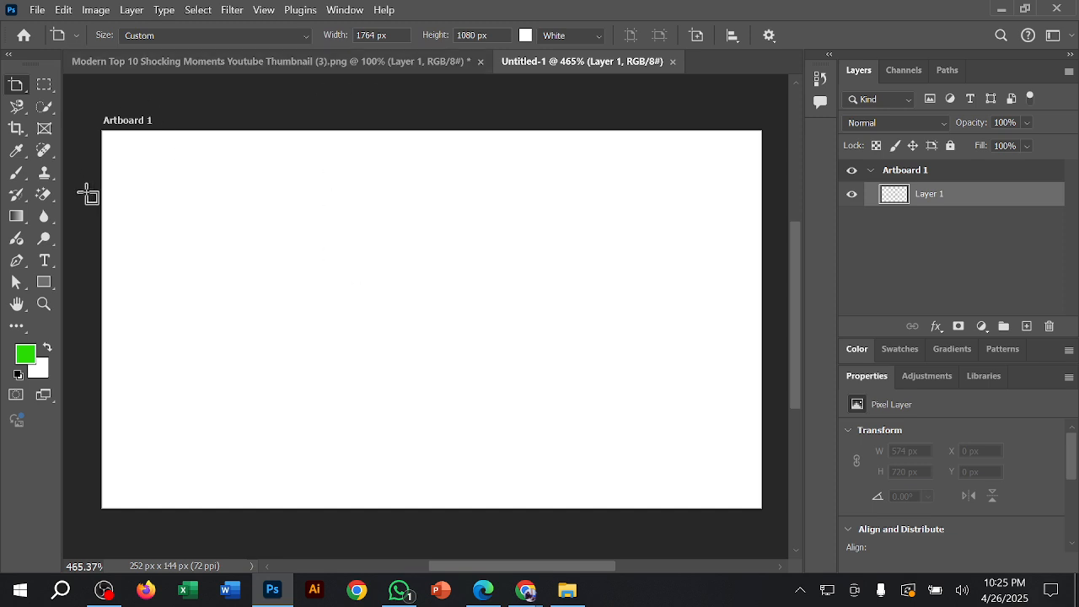
{"action": "left_click", "coordinate": [16, 260]}
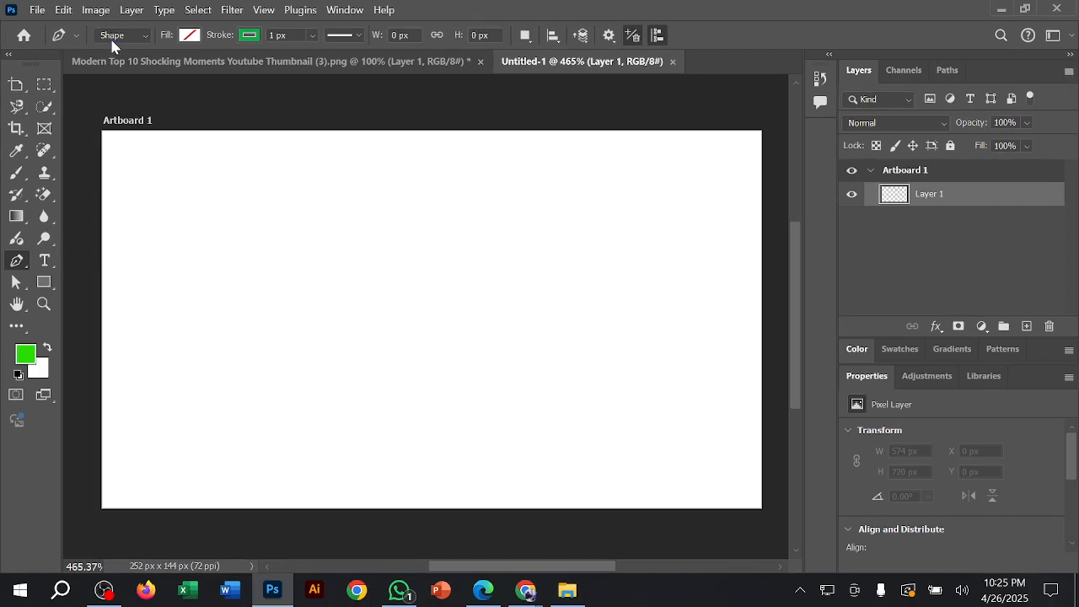
{"action": "left_click", "coordinate": [236, 71]}
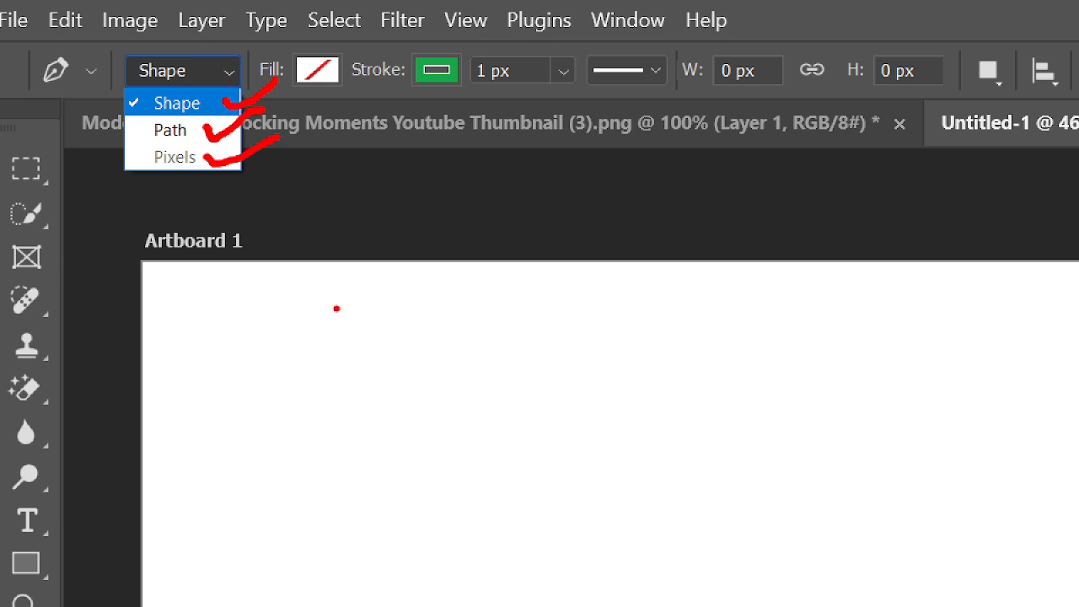
{"action": "key", "text": "Escape"}
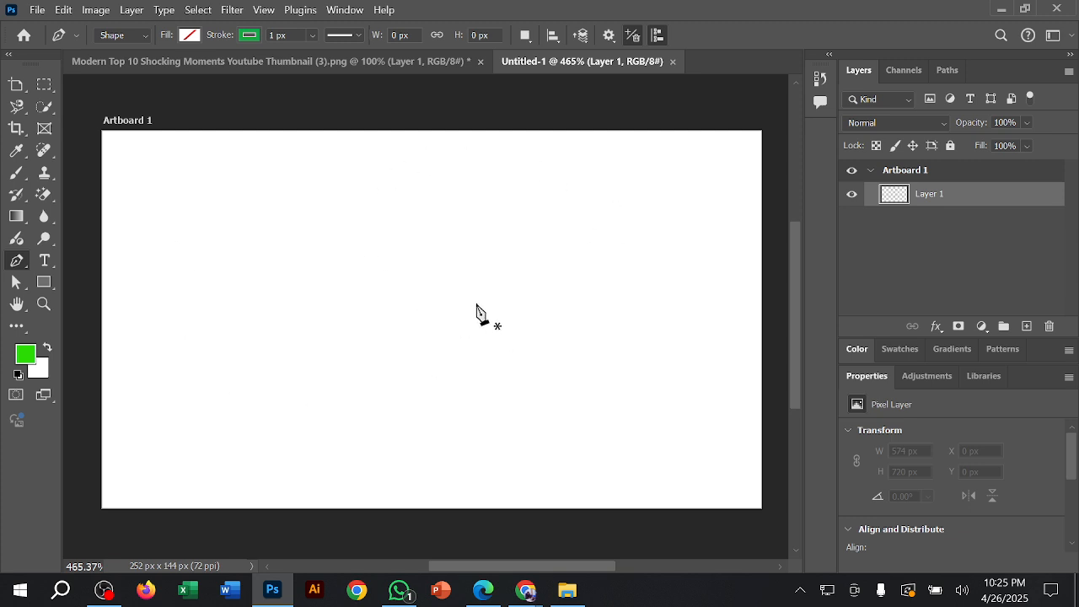
Step: Review the Pen tool's mode options in the thumbnail photo document, and return to the Untitled-1 document
{"action": "left_click", "coordinate": [338, 63]}
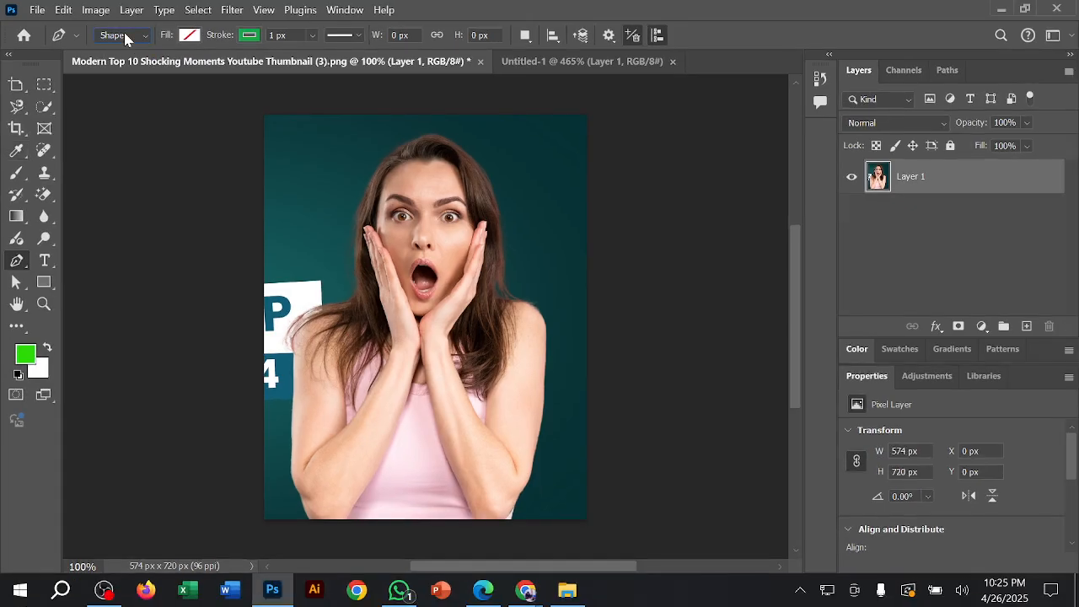
{"action": "left_click", "coordinate": [186, 70]}
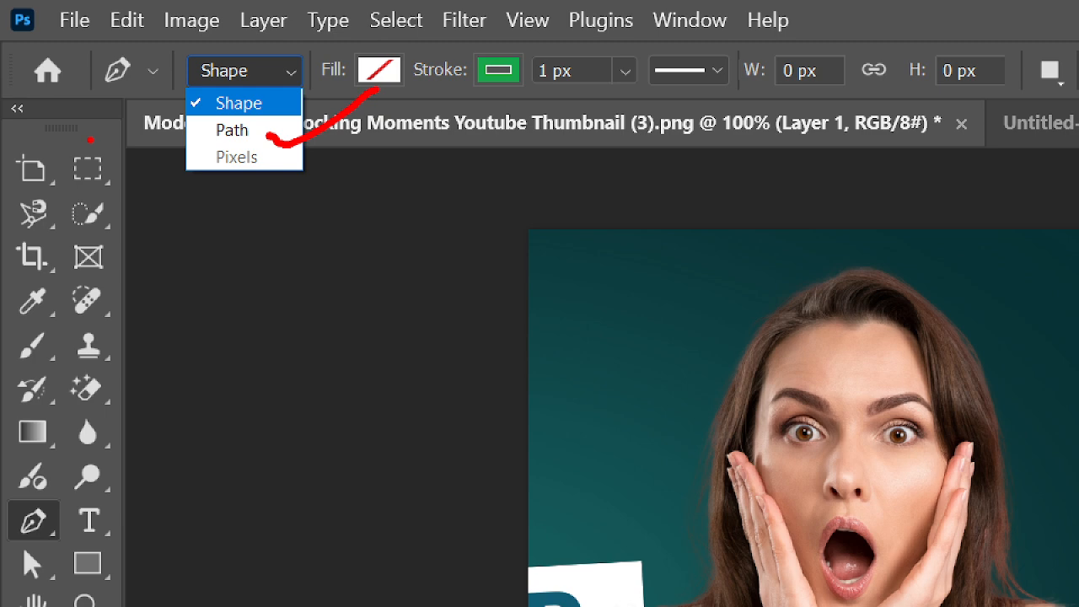
{"action": "key", "text": "Escape"}
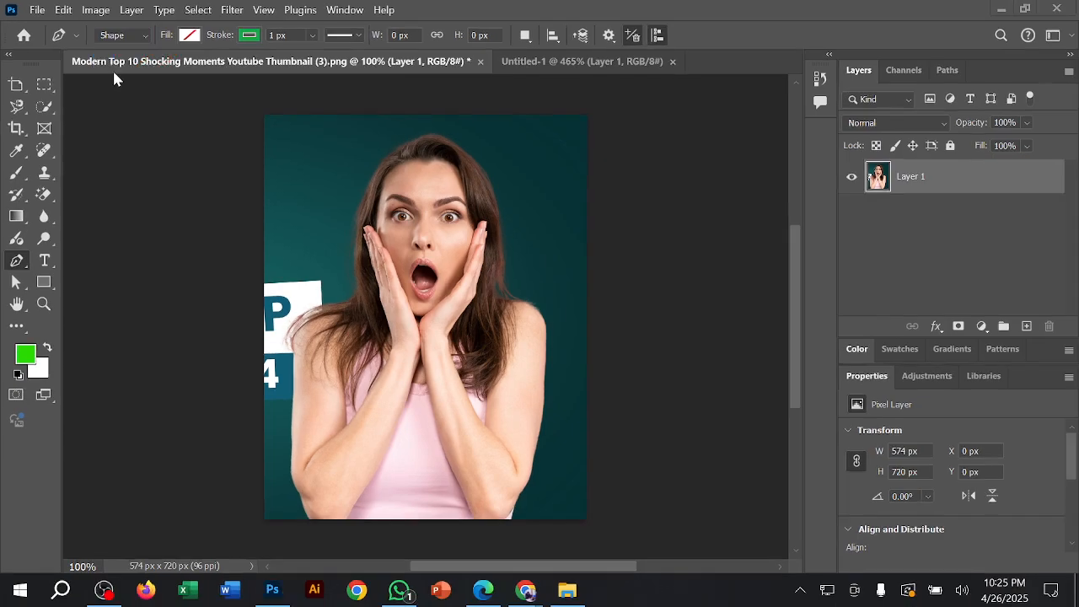
{"action": "left_click", "coordinate": [535, 64]}
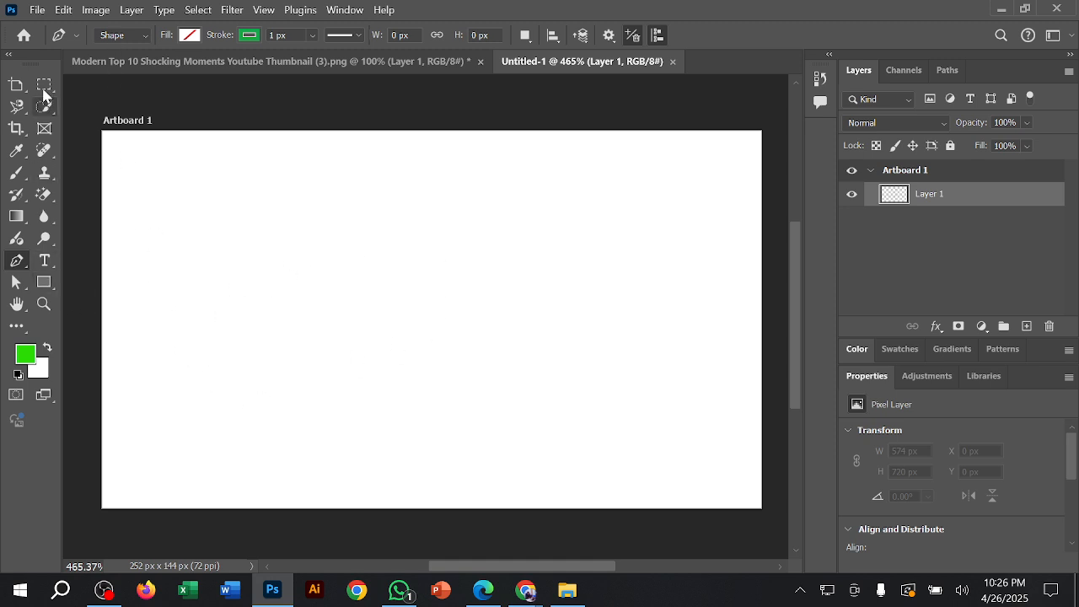
Step: In Shape mode, draw a closed four-point Pen shape about 264 px by 53 px covering the artboard's lower part
{"action": "left_click", "coordinate": [122, 37]}
{"action": "left_click", "coordinate": [125, 53]}
{"action": "left_click", "coordinate": [103, 393]}
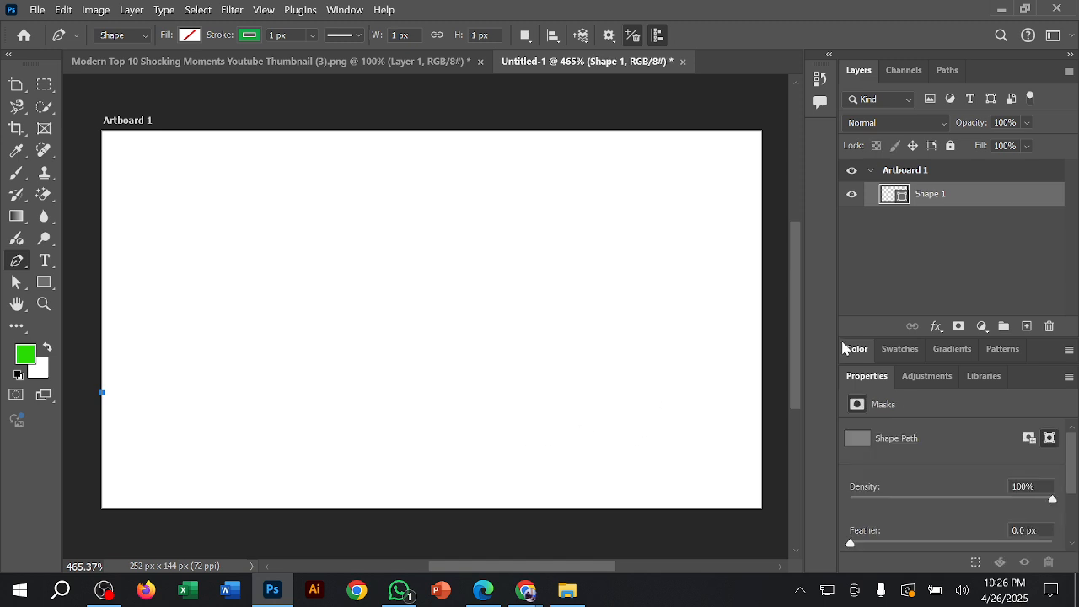
{"action": "left_click", "coordinate": [761, 393]}
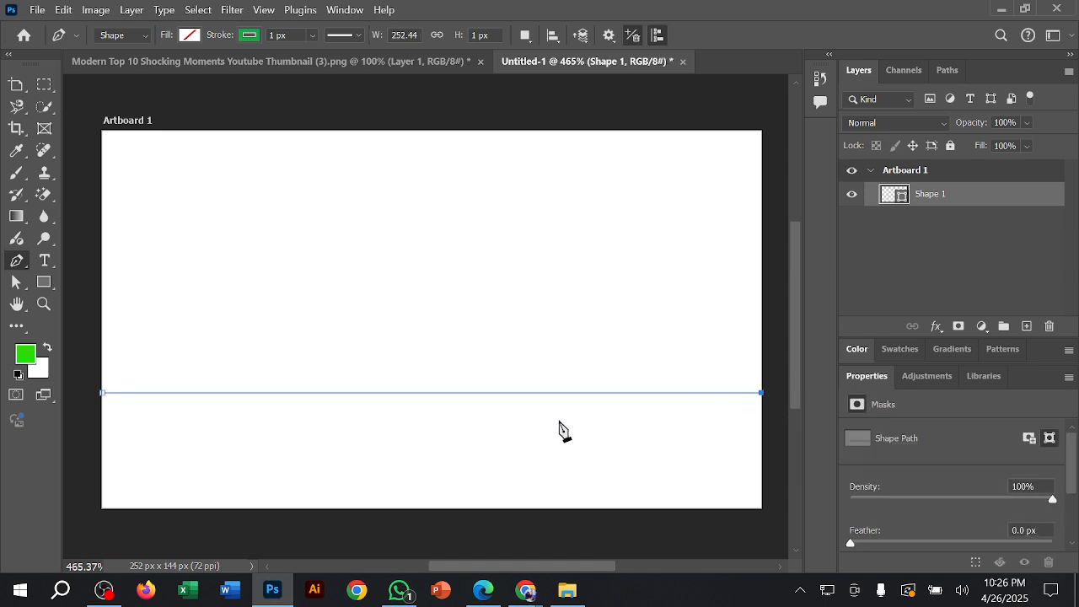
{"action": "left_click", "coordinate": [769, 518]}
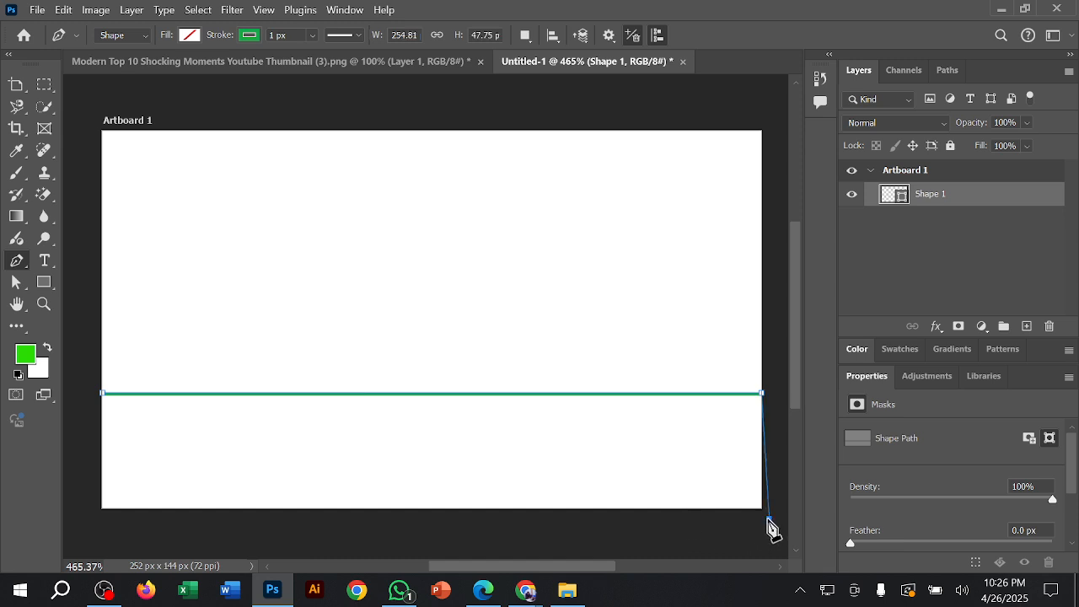
{"action": "left_click", "coordinate": [78, 531]}
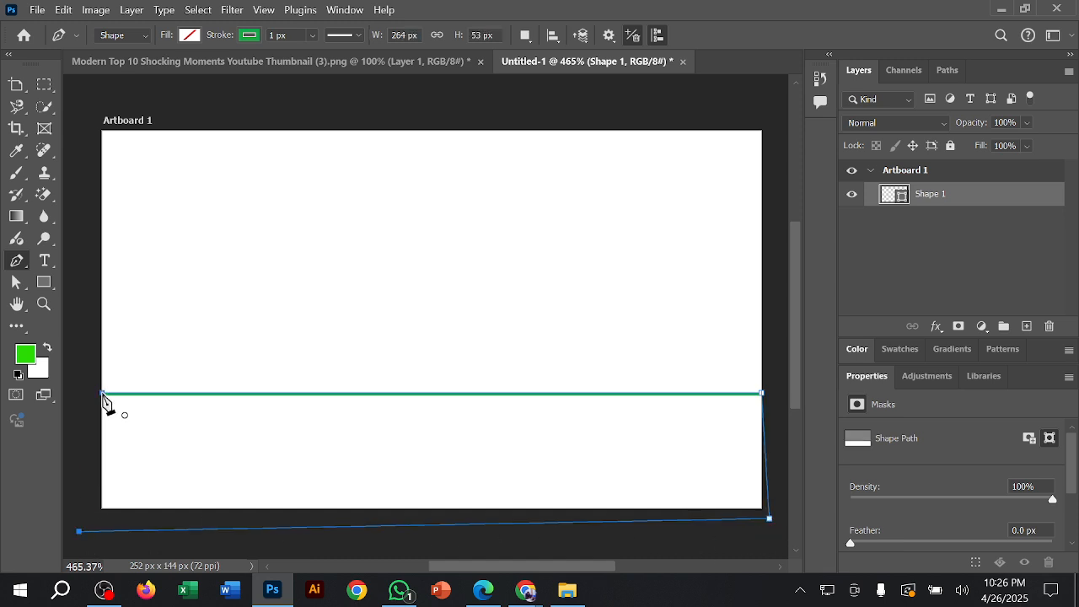
{"action": "left_click", "coordinate": [102, 393]}
Step: Bend the middle of the shape's top edge downward with the Curvature Pen tool and deselect the shape to check it
{"action": "right_click", "coordinate": [17, 260]}
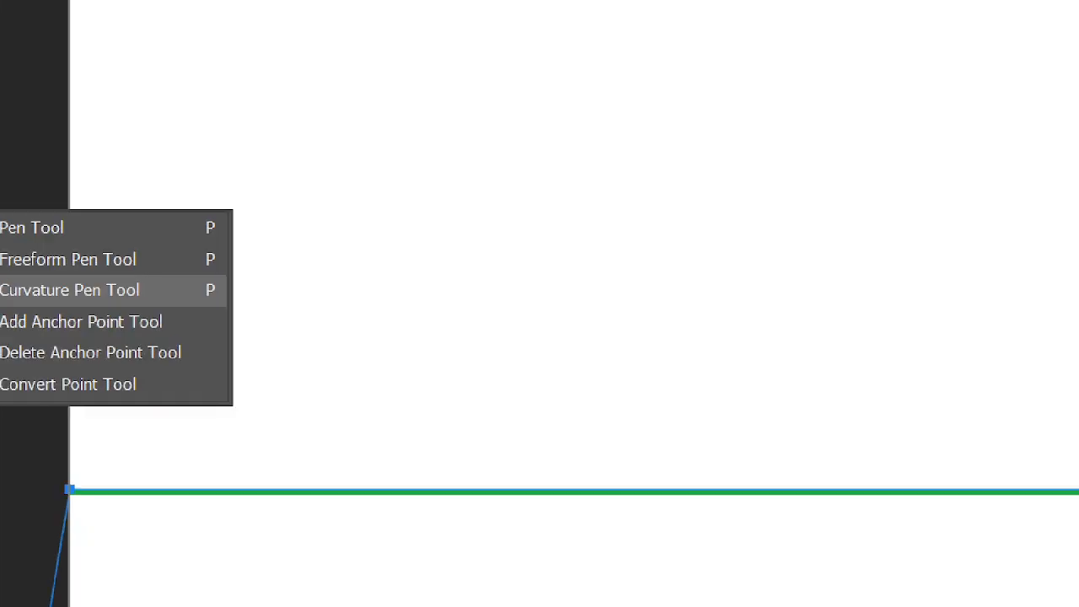
{"action": "left_click_drag", "start_coordinate": [289, 327], "coordinate": [393, 283]}
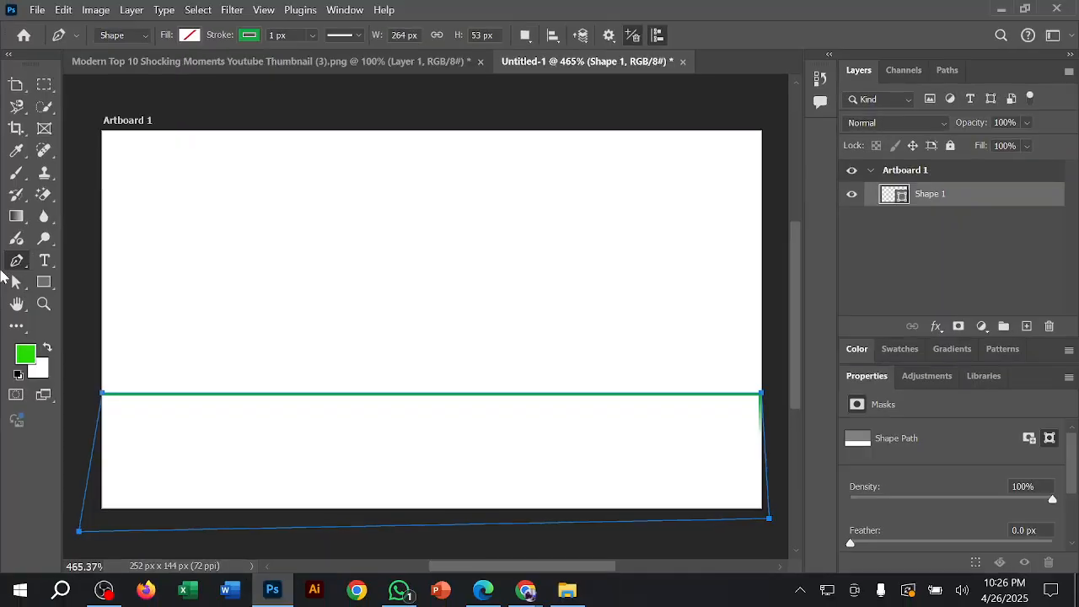
{"action": "right_click", "coordinate": [26, 262]}
{"action": "left_click", "coordinate": [79, 291]}
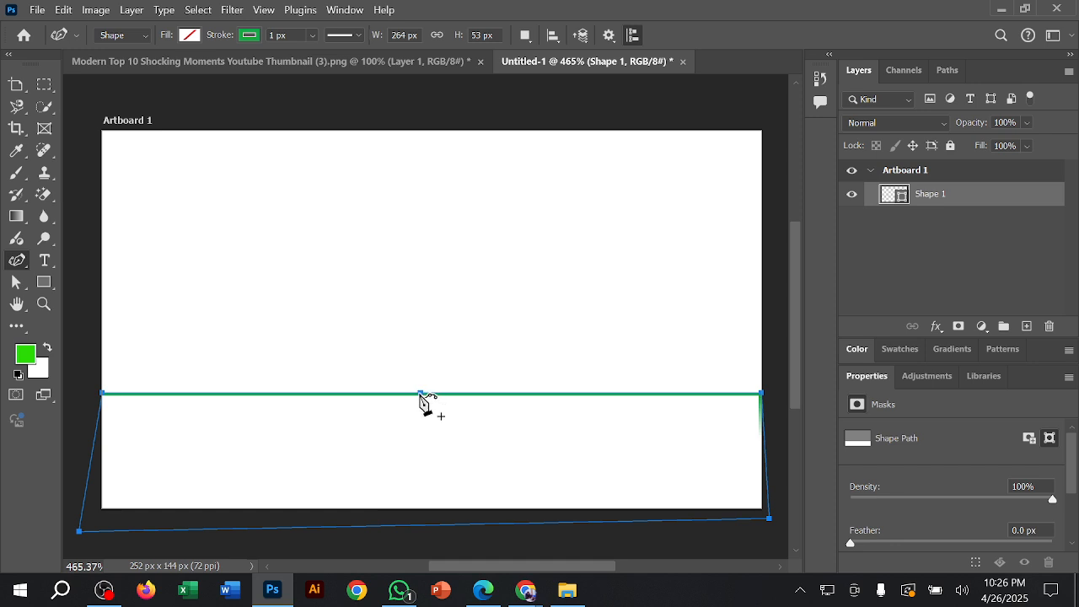
{"action": "left_click_drag", "start_coordinate": [421, 396], "coordinate": [424, 438]}
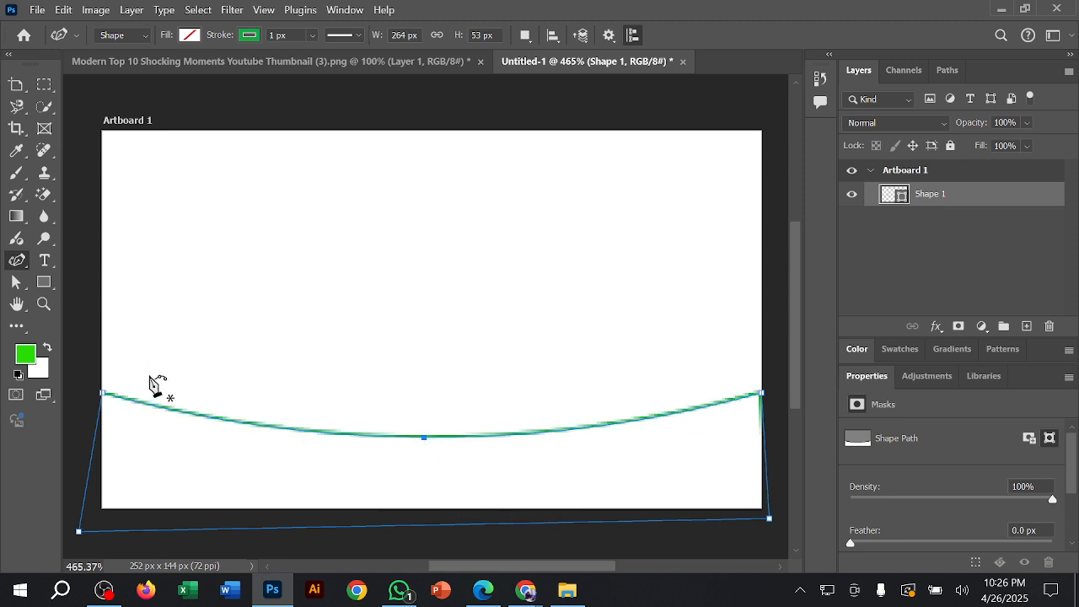
{"action": "left_click", "coordinate": [16, 84]}
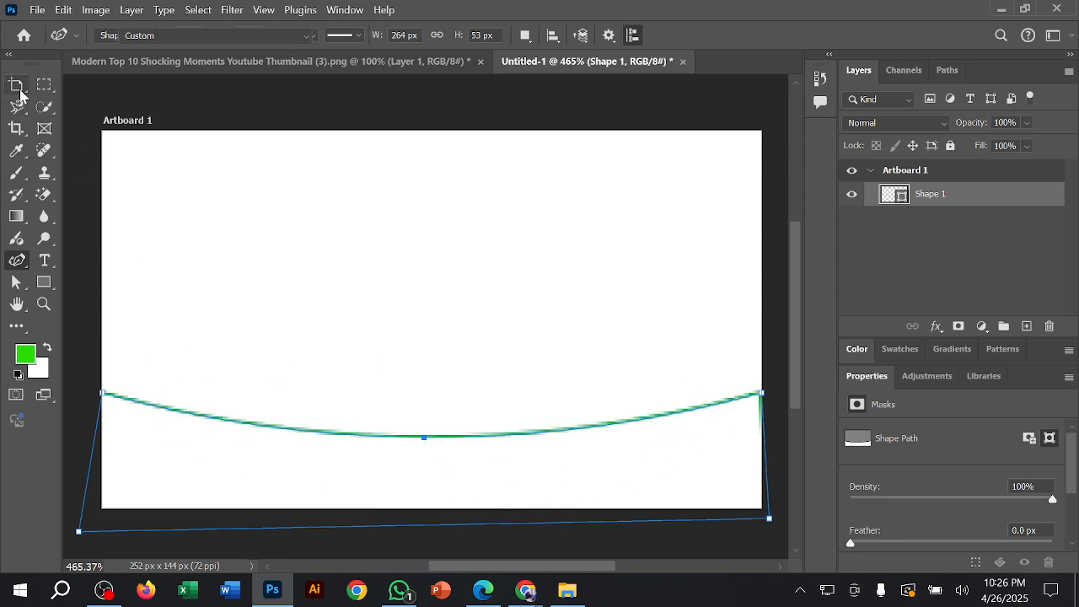
{"action": "left_click", "coordinate": [359, 467]}
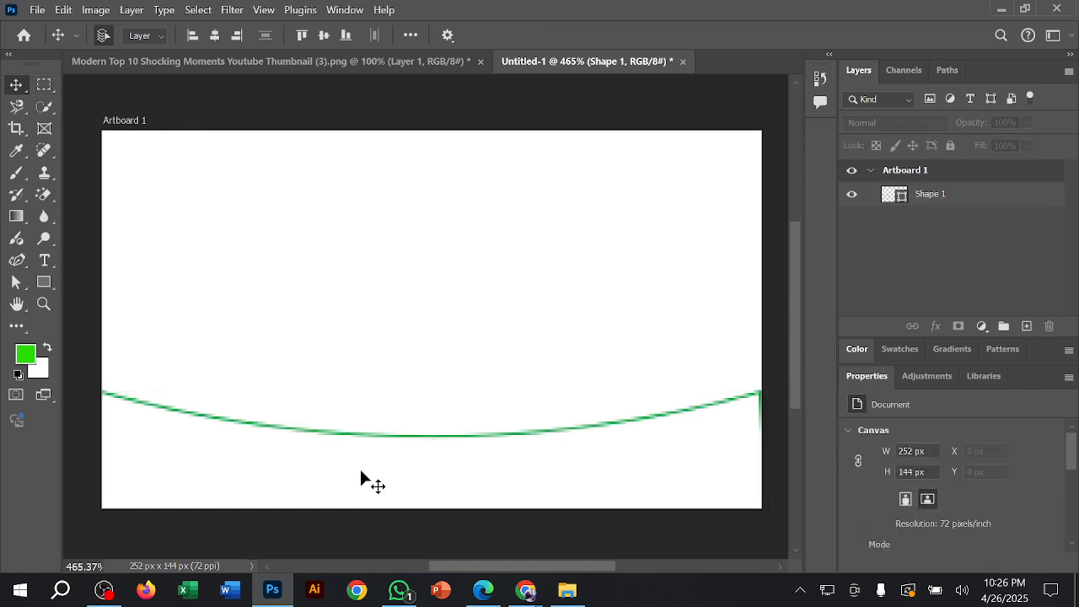
{"action": "left_click", "coordinate": [609, 432]}
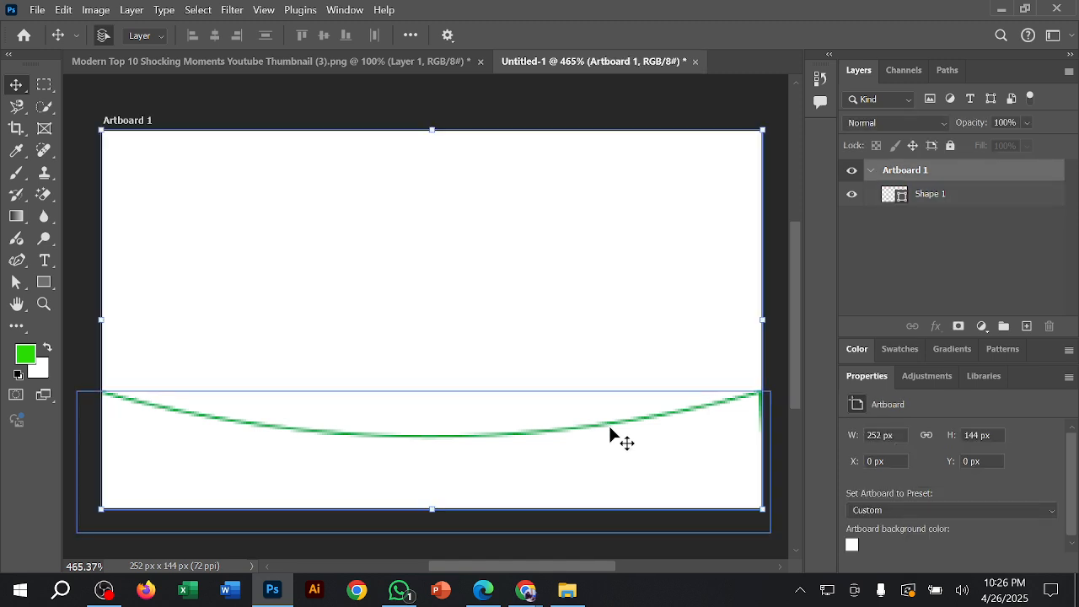
Step: Fill the Shape 1 layer with black and deselect it
{"action": "left_click", "coordinate": [953, 195]}
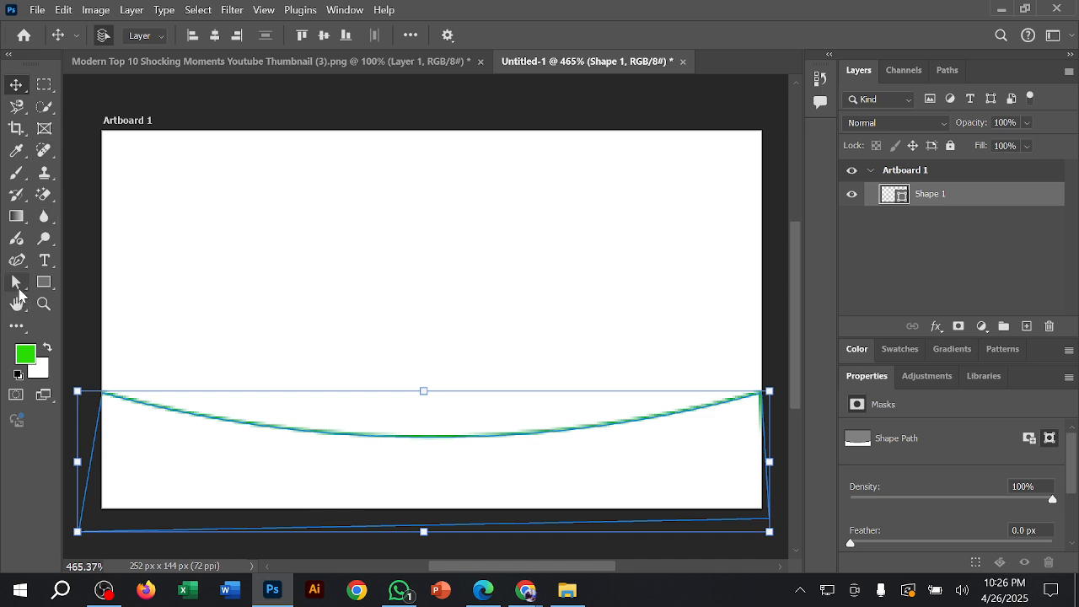
{"action": "left_click", "coordinate": [16, 260]}
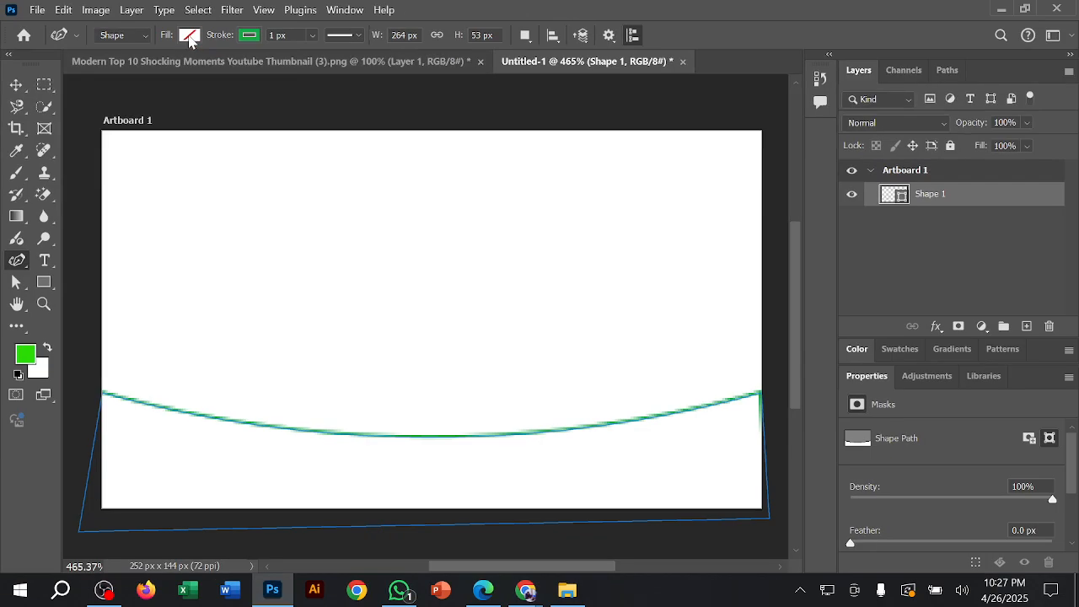
{"action": "left_click", "coordinate": [189, 36]}
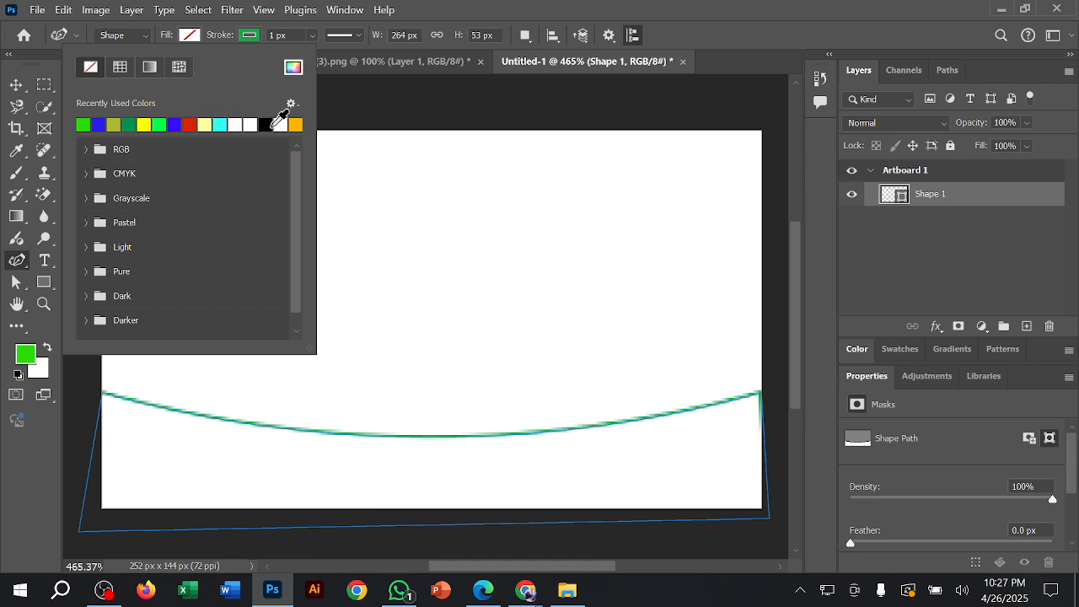
{"action": "left_click", "coordinate": [272, 126]}
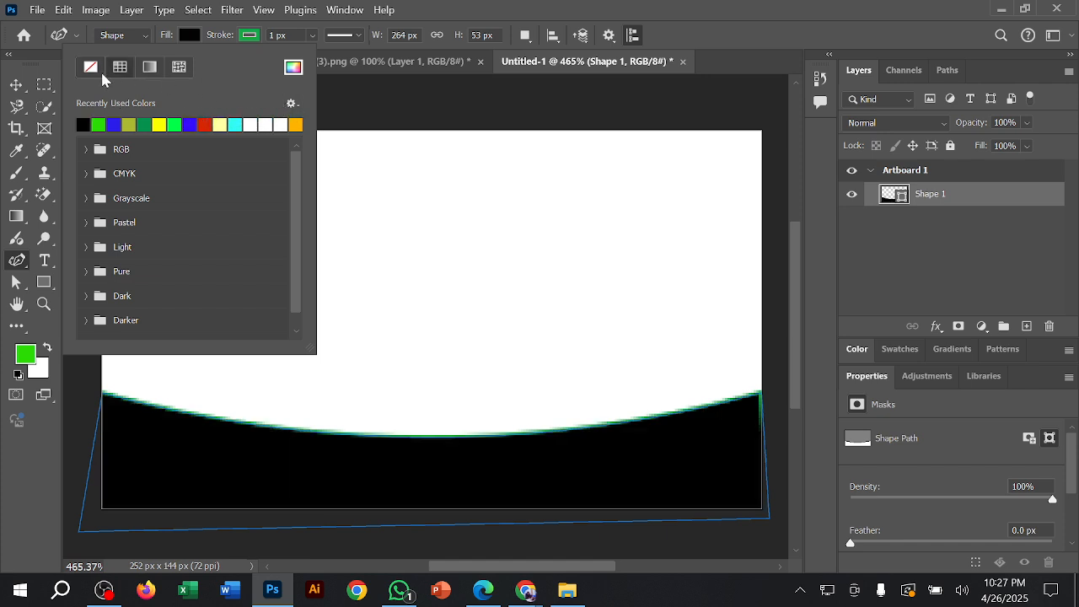
{"action": "left_click", "coordinate": [16, 84]}
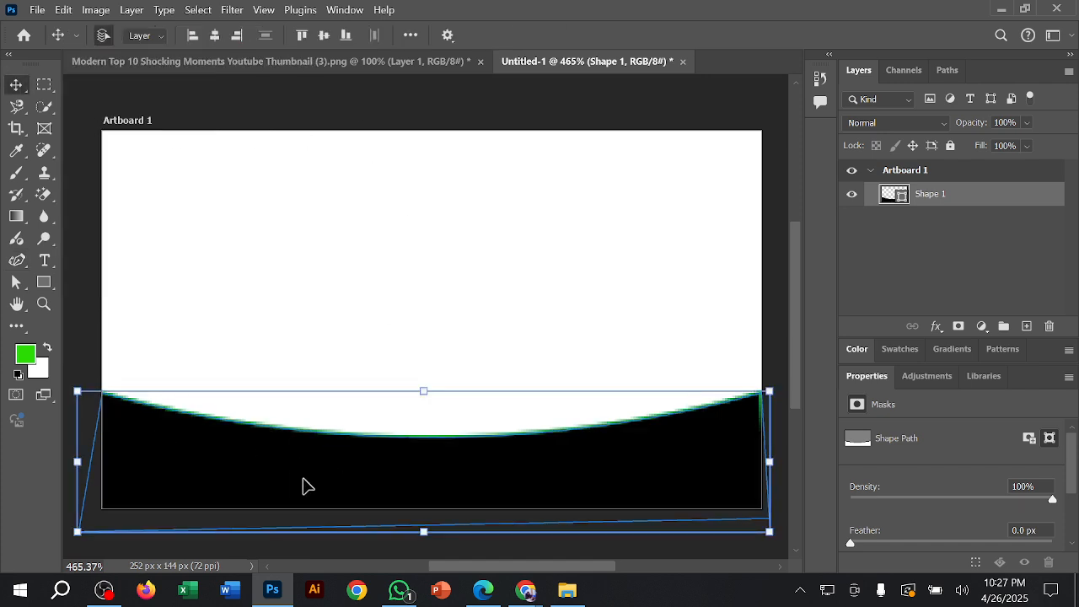
{"action": "left_click", "coordinate": [395, 114]}
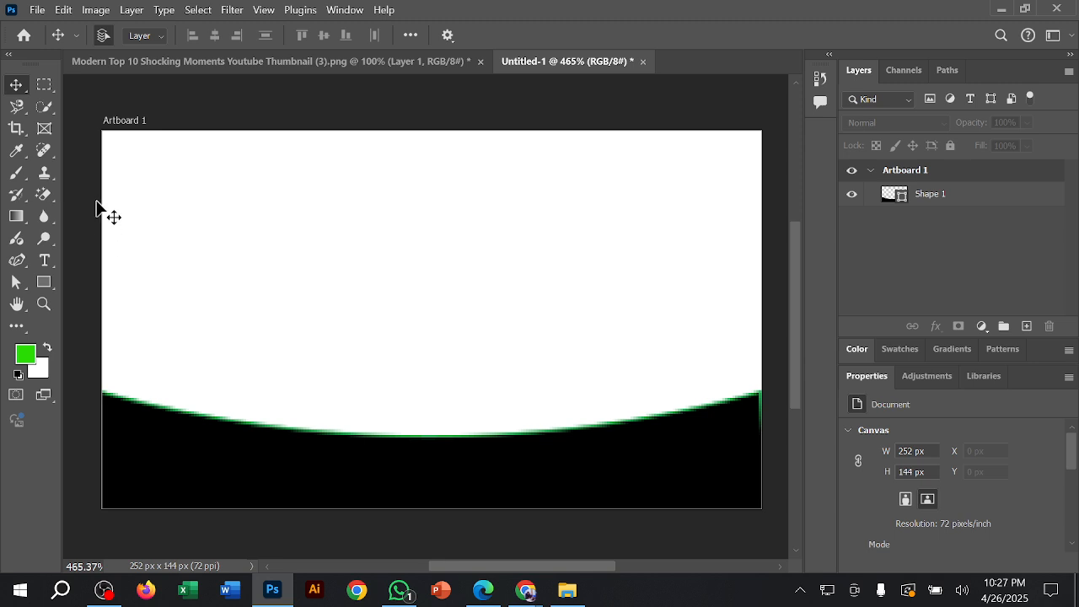
Step: Start a new Pen tool shape with an anchor point on the artboard's left edge, above the black shape
{"action": "left_click", "coordinate": [28, 266]}
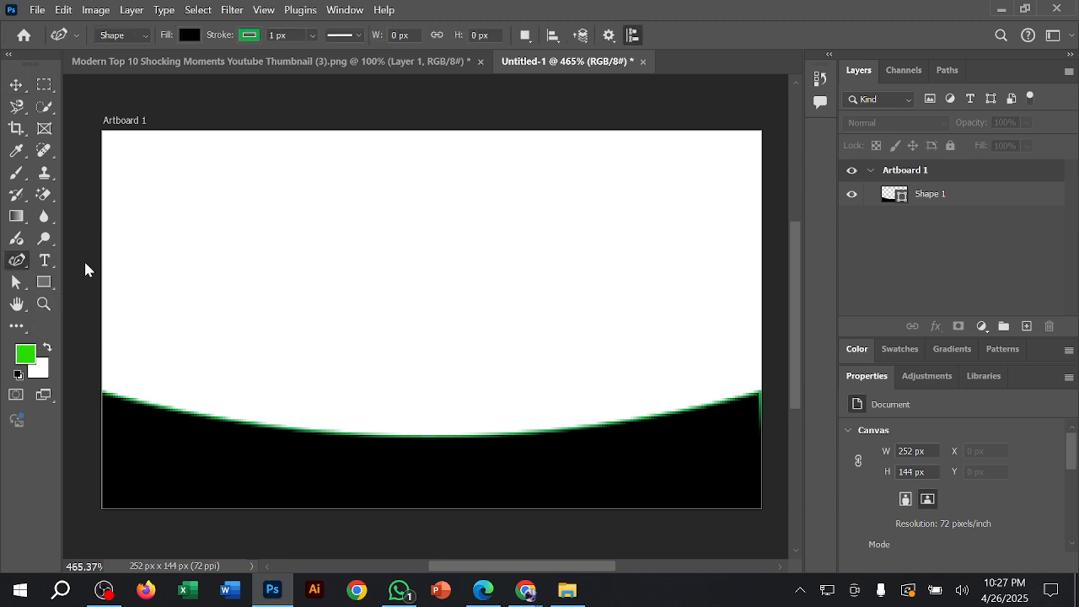
{"action": "right_click", "coordinate": [16, 263]}
{"action": "left_click", "coordinate": [90, 259]}
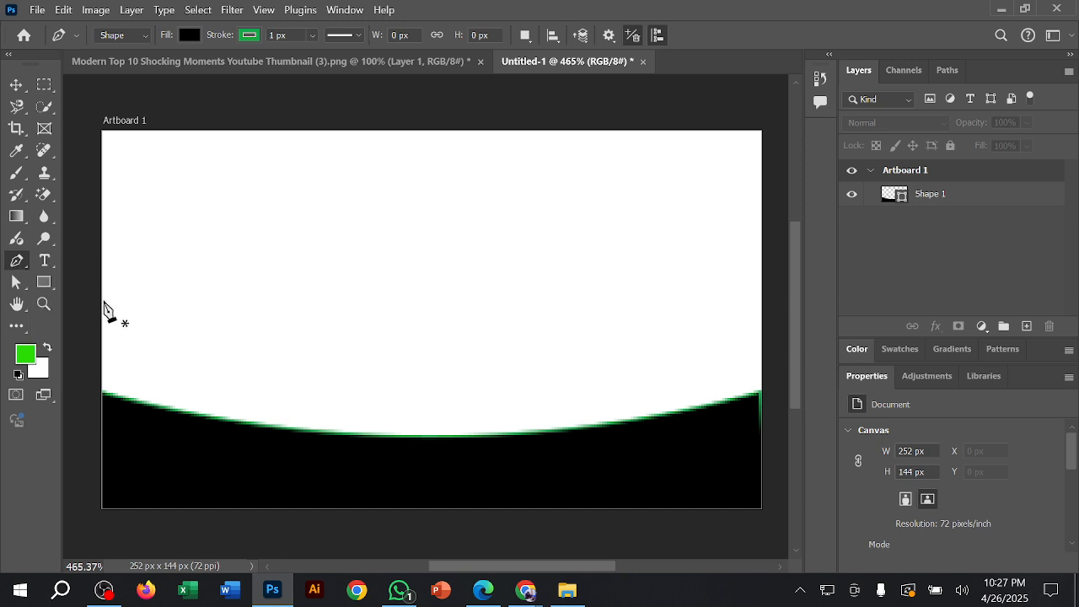
{"action": "left_click", "coordinate": [102, 294]}
{"action": "left_click_drag", "start_coordinate": [457, 435], "coordinate": [635, 433]}
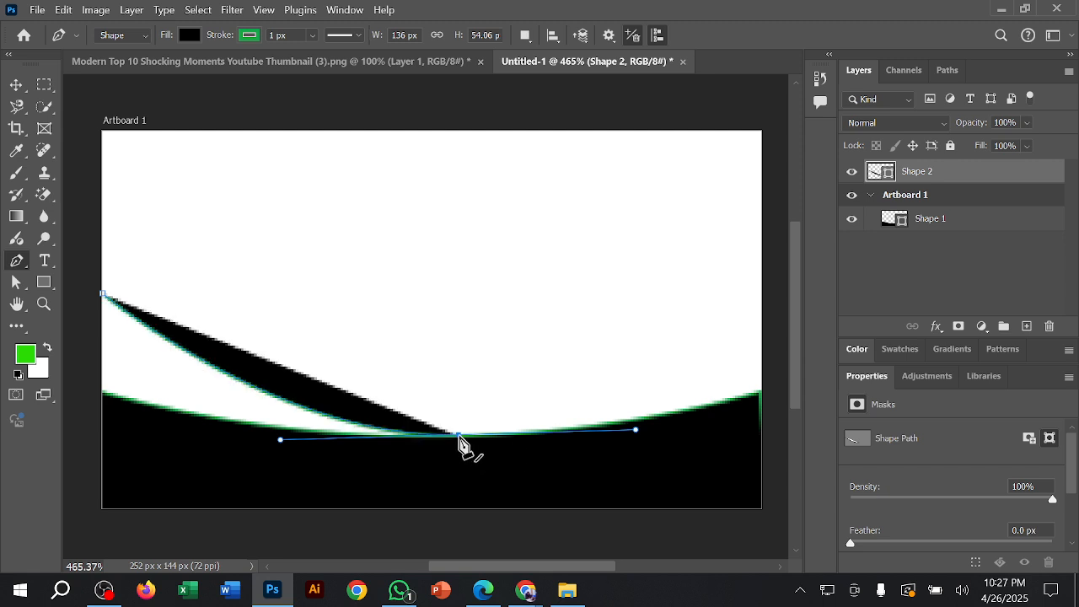
{"action": "key", "text": "super"}
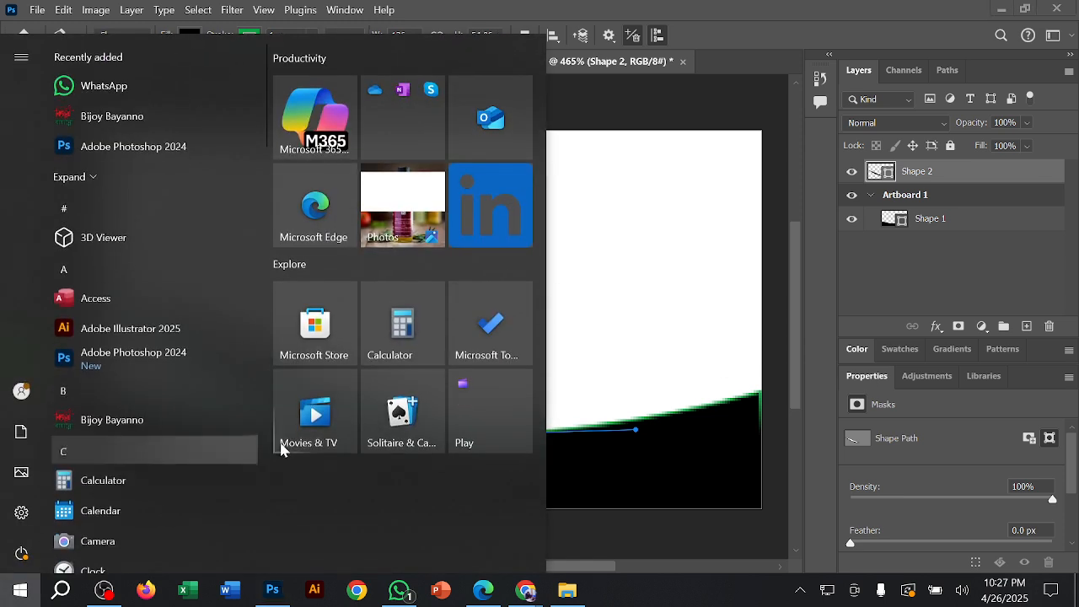
{"action": "key", "text": "super"}
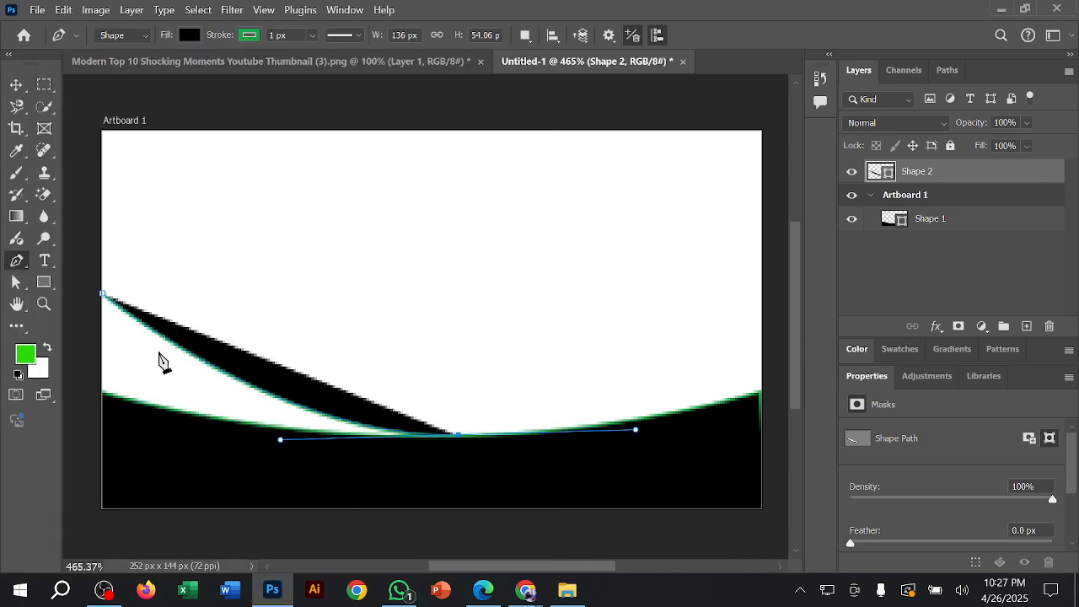
{"action": "key", "text": "ctrl+z"}
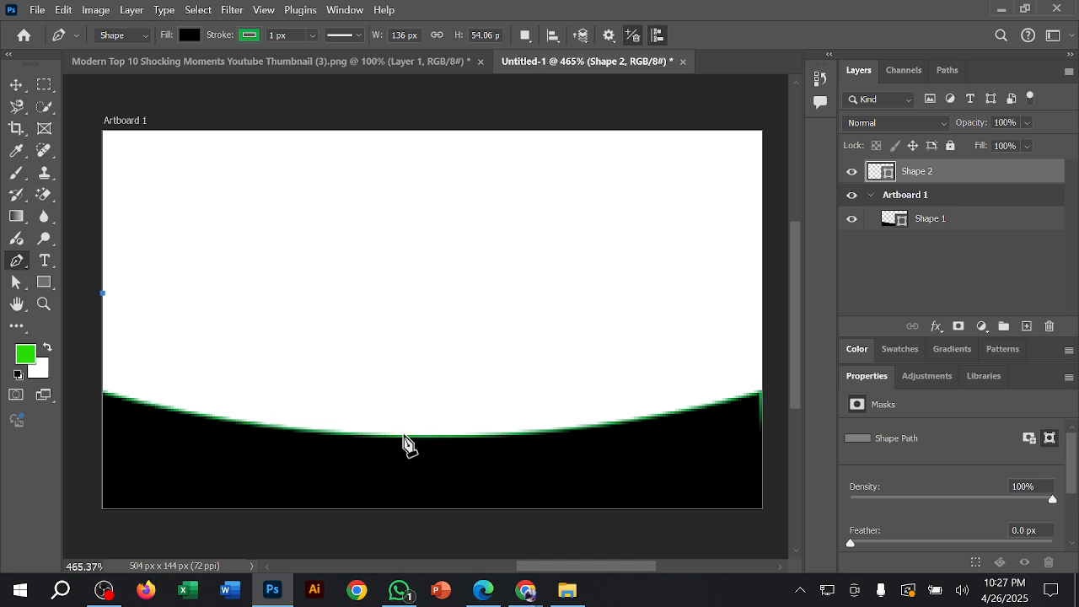
Step: Complete a closed wedge about 122 px by 54 px, curving to the middle of the black shape's top edge and back along it
{"action": "left_click_drag", "start_coordinate": [413, 435], "coordinate": [559, 431]}
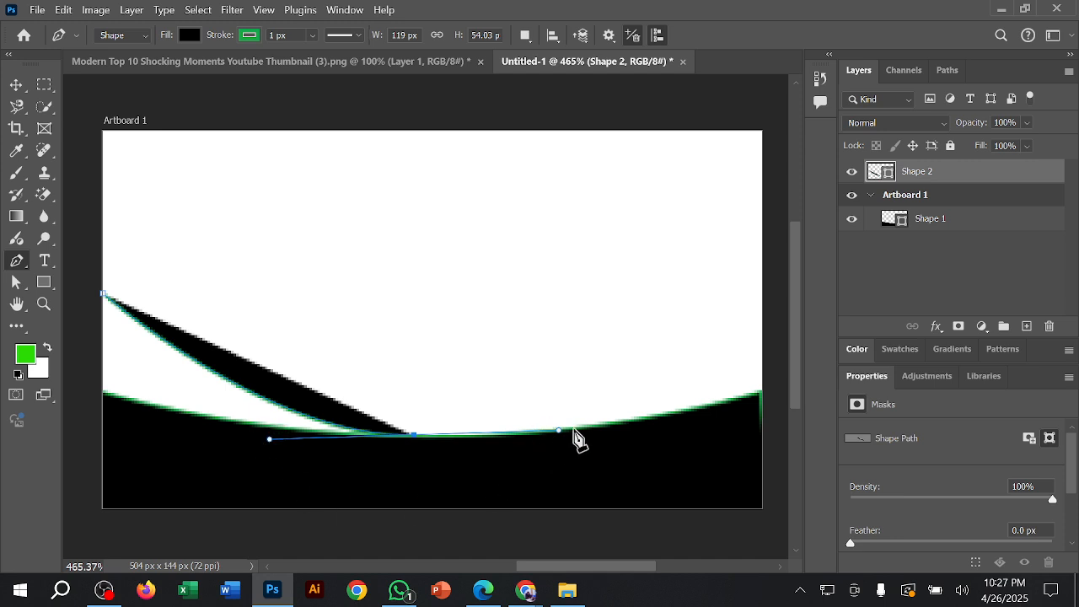
{"action": "left_click", "coordinate": [414, 435]}
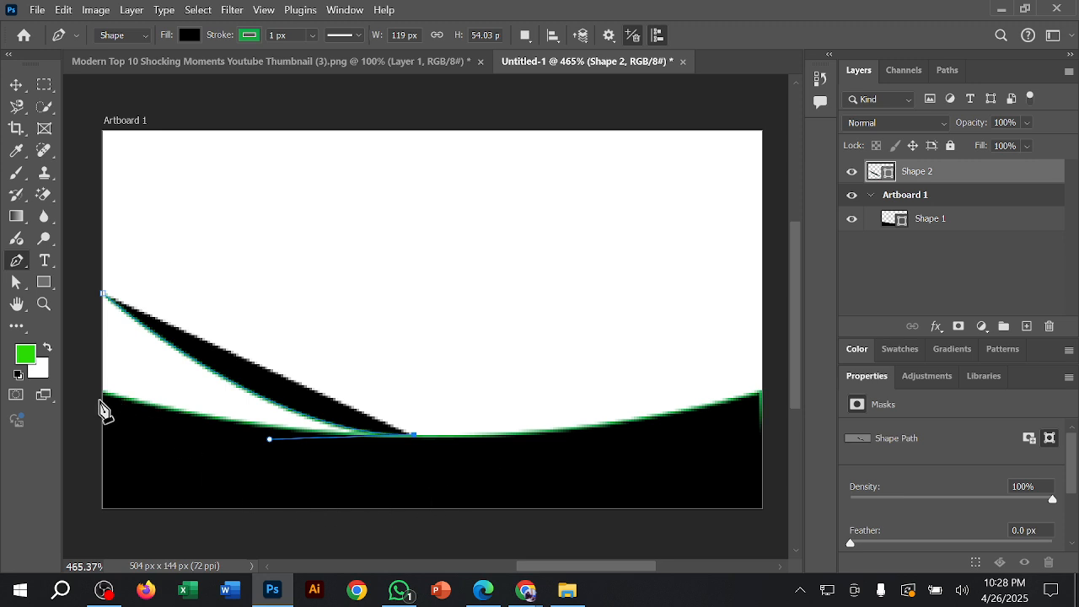
{"action": "left_click_drag", "start_coordinate": [103, 394], "coordinate": [66, 369]}
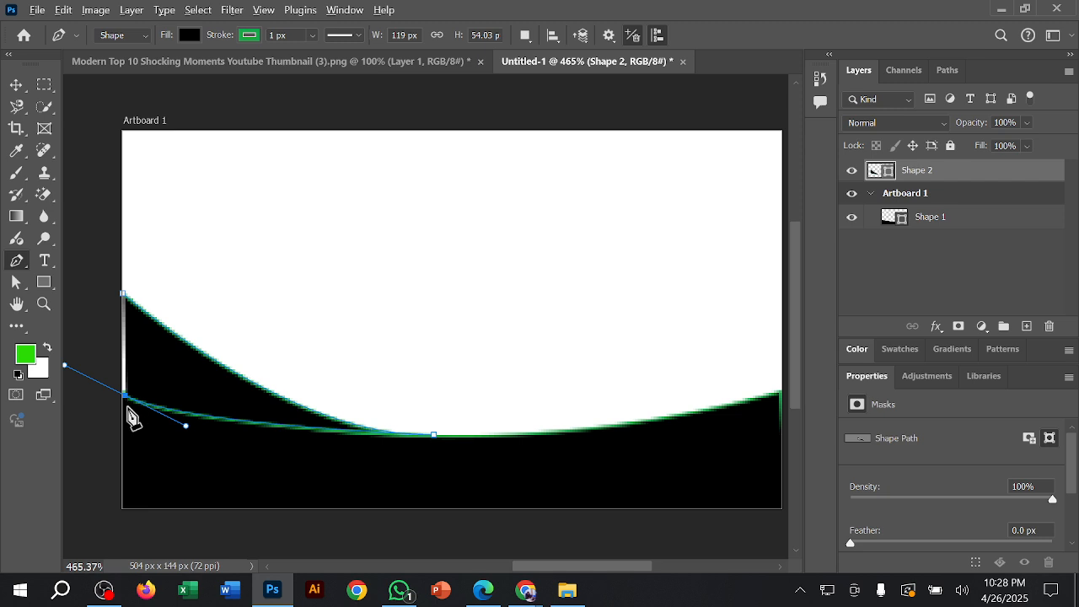
{"action": "left_click", "coordinate": [126, 397]}
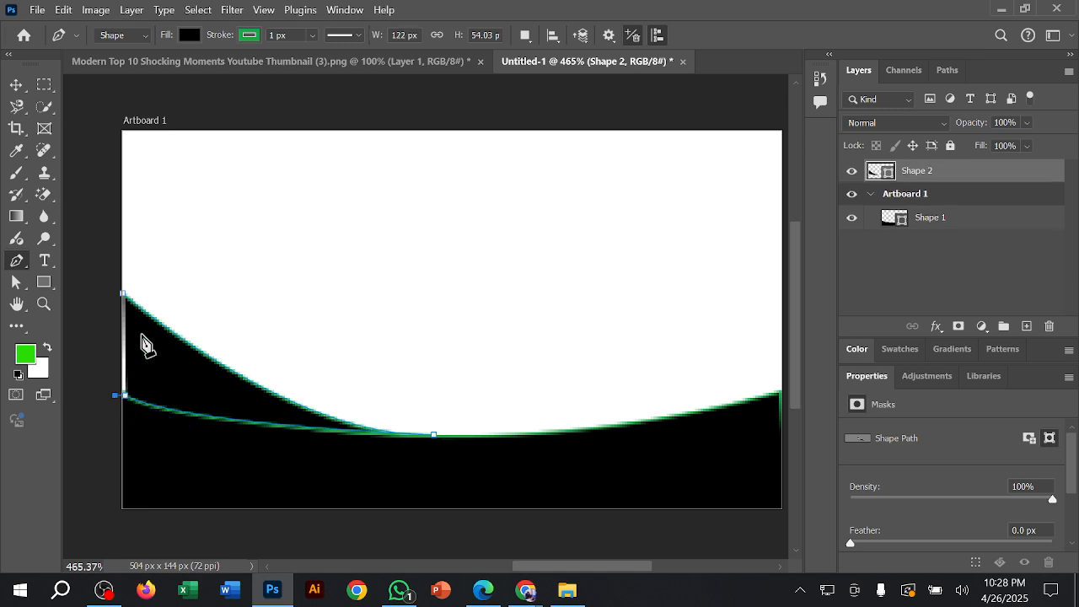
{"action": "left_click", "coordinate": [123, 295]}
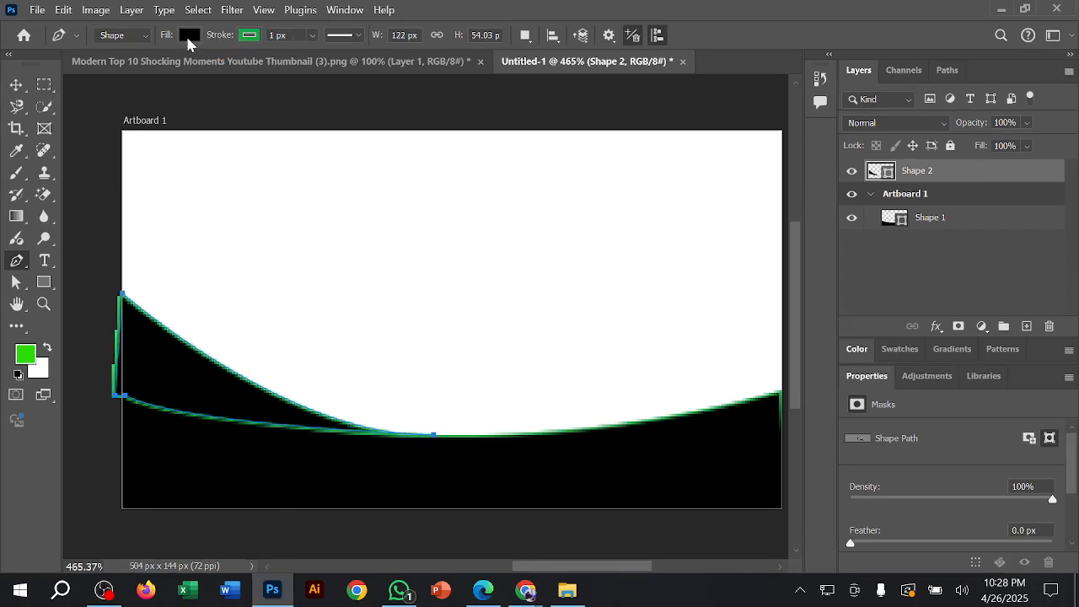
Step: Fill the new wedge shape with dark green and switch to the Move tool
{"action": "left_click", "coordinate": [188, 39]}
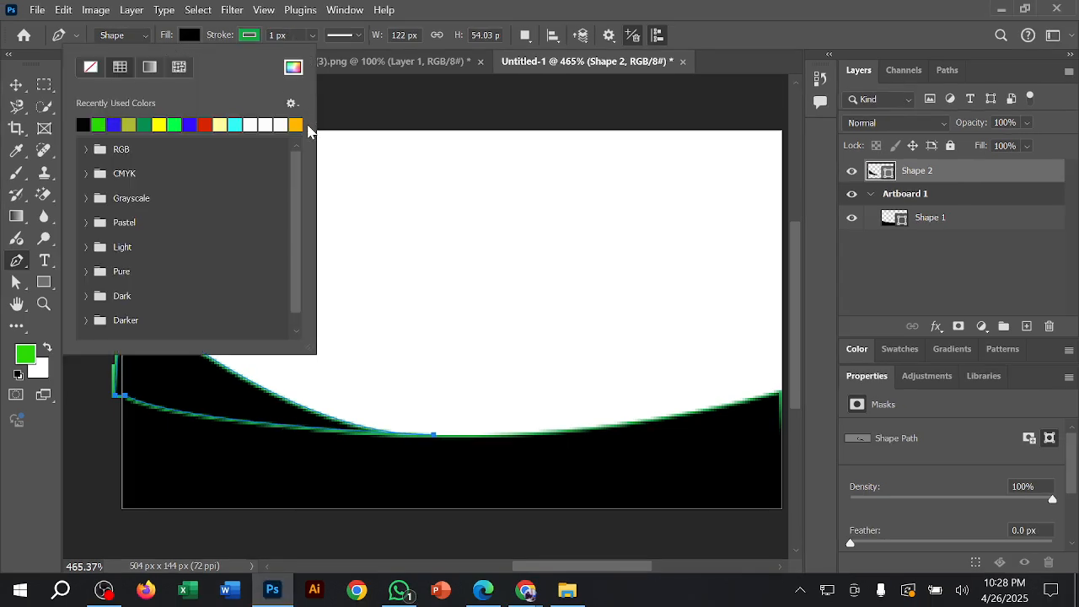
{"action": "left_click", "coordinate": [145, 126]}
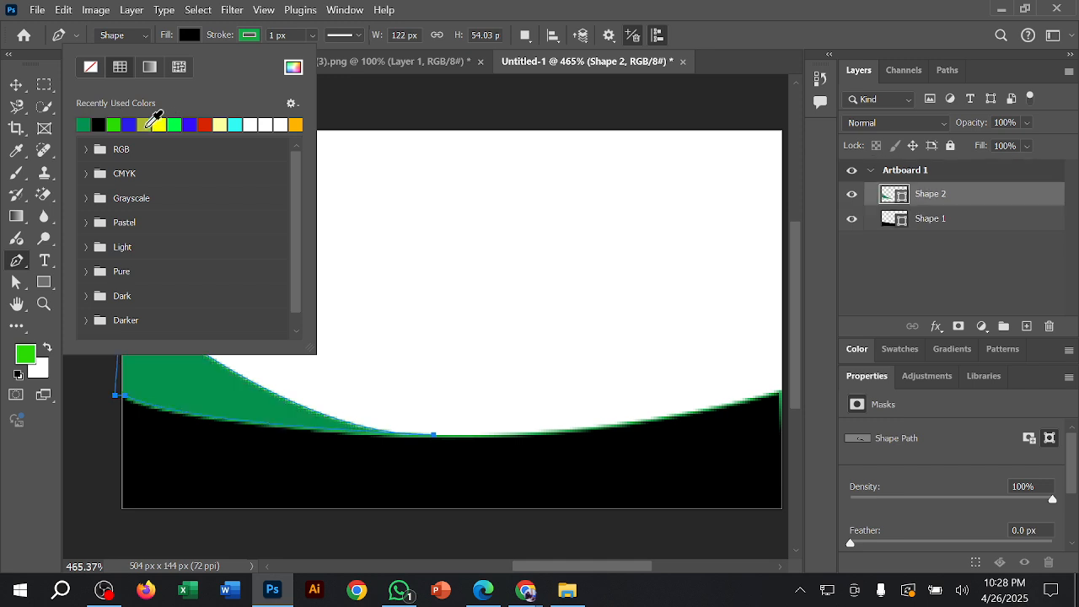
{"action": "left_click", "coordinate": [14, 88]}
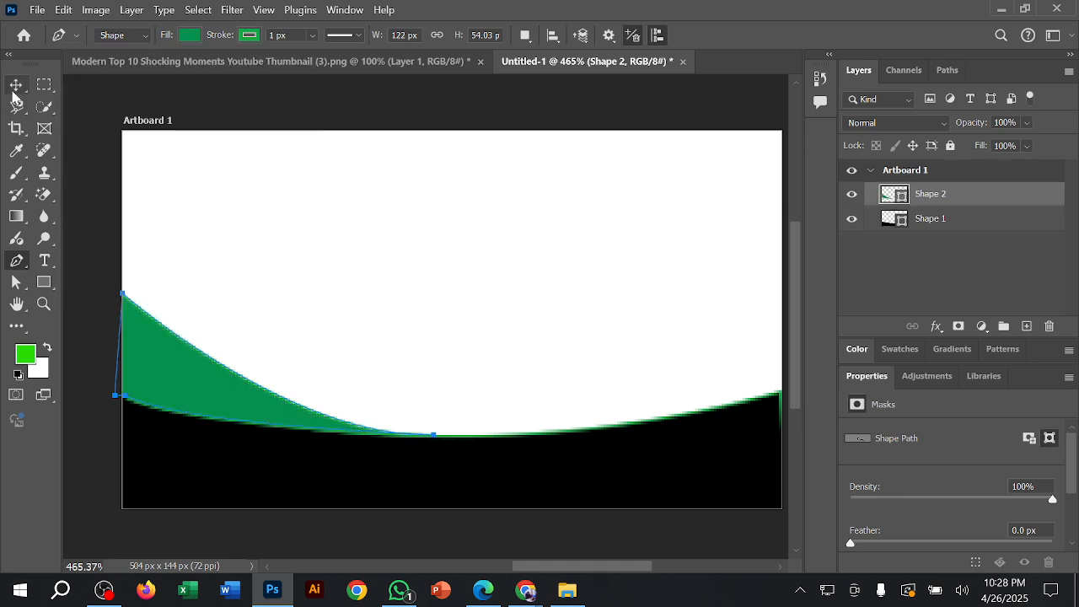
Step: Draw a closed Pen tool wedge about 115 px by 78 px, curving from the artboard's left edge to the black shape and back to the dark green wedge
{"action": "left_click", "coordinate": [306, 91]}
{"action": "left_click", "coordinate": [210, 271]}
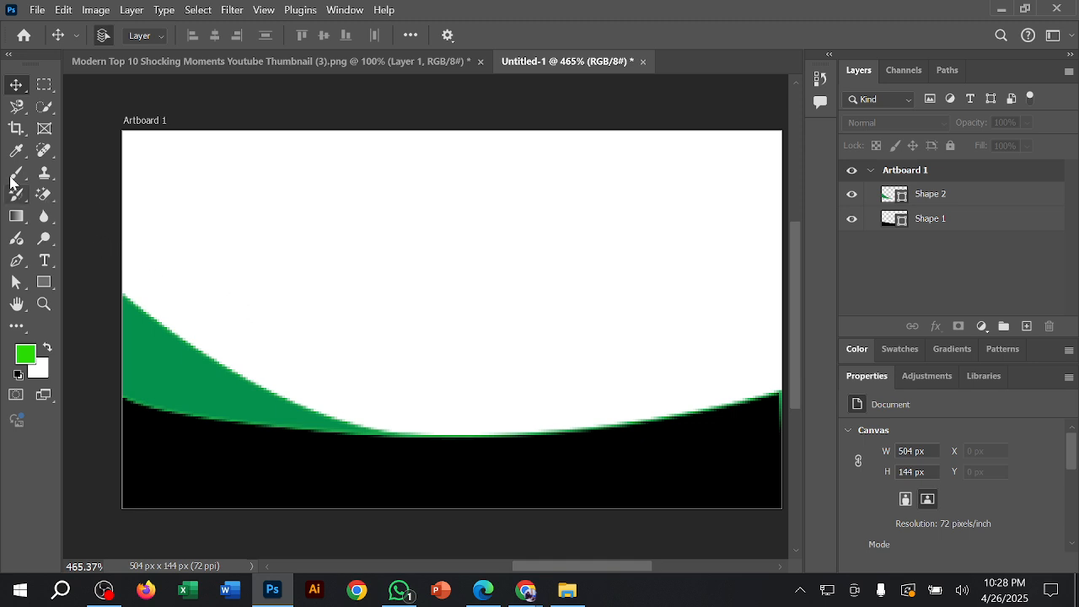
{"action": "left_click", "coordinate": [16, 261]}
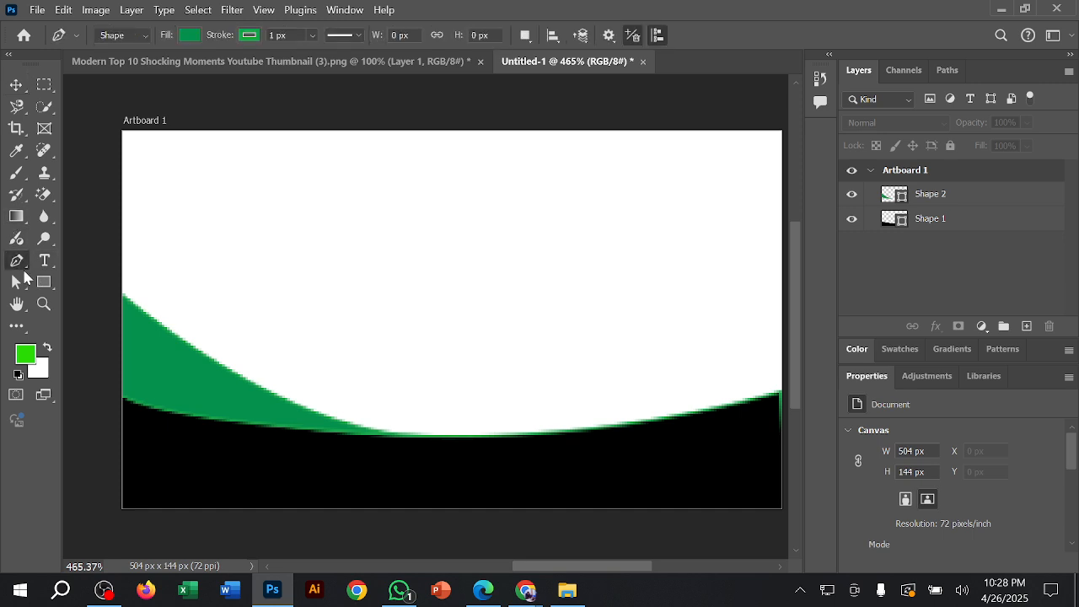
{"action": "left_click", "coordinate": [123, 230]}
{"action": "left_click_drag", "start_coordinate": [423, 434], "coordinate": [506, 437]}
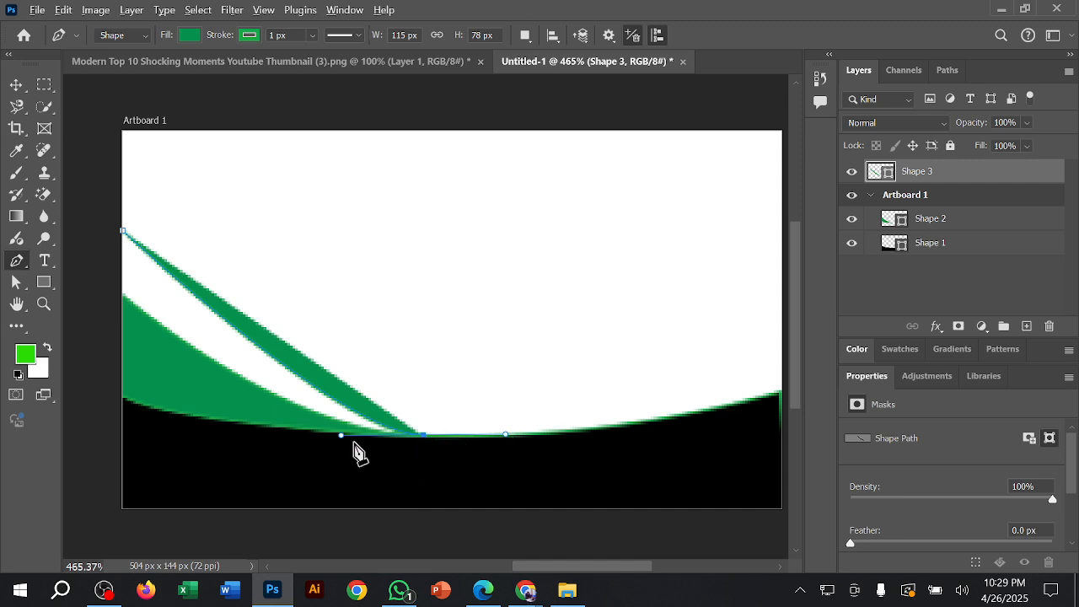
{"action": "left_click", "coordinate": [422, 435]}
{"action": "left_click_drag", "start_coordinate": [124, 293], "coordinate": [78, 178]}
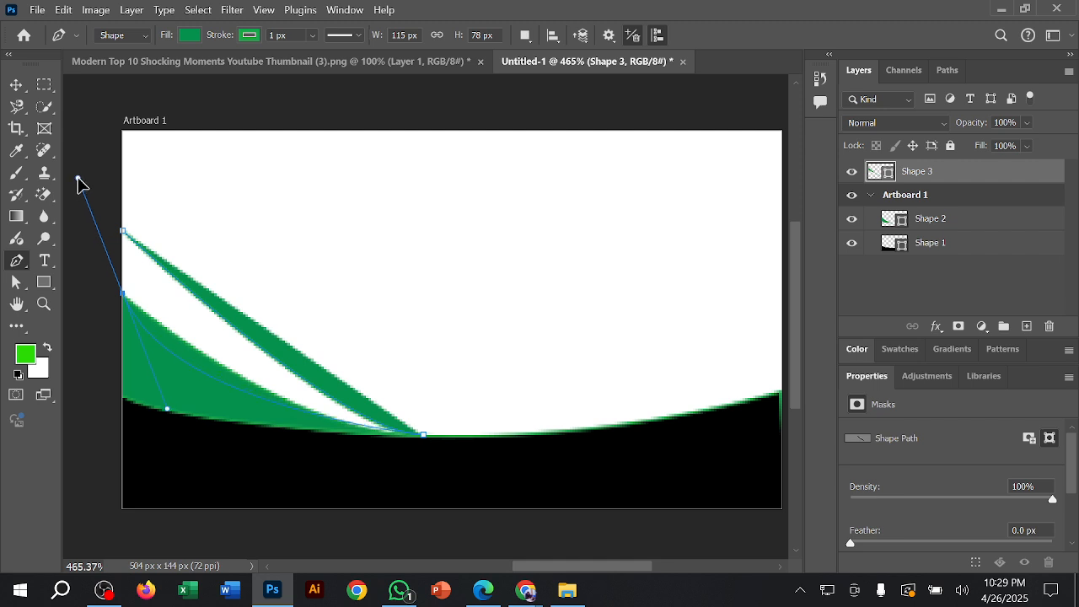
{"action": "left_click", "coordinate": [123, 295], "text": "alt"}
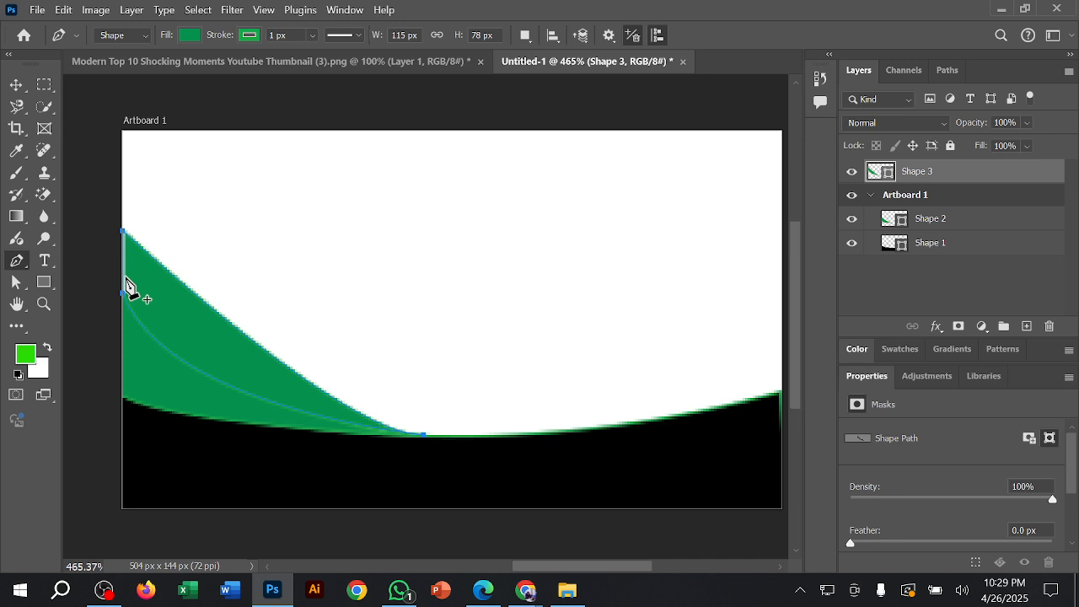
Step: Fill the new upper wedge with bright green
{"action": "left_click", "coordinate": [191, 34]}
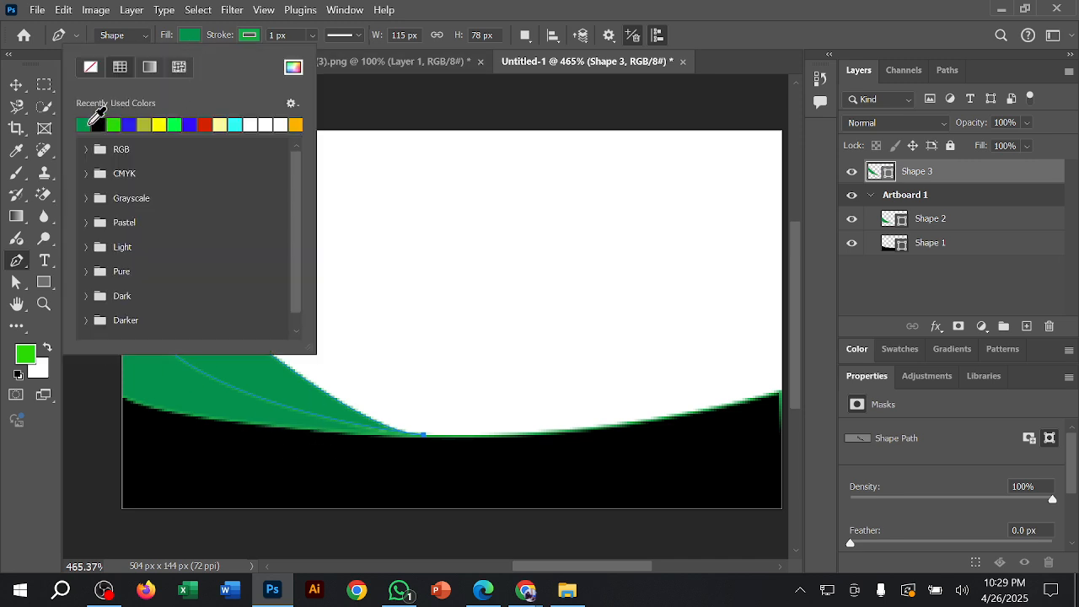
{"action": "left_click", "coordinate": [113, 125]}
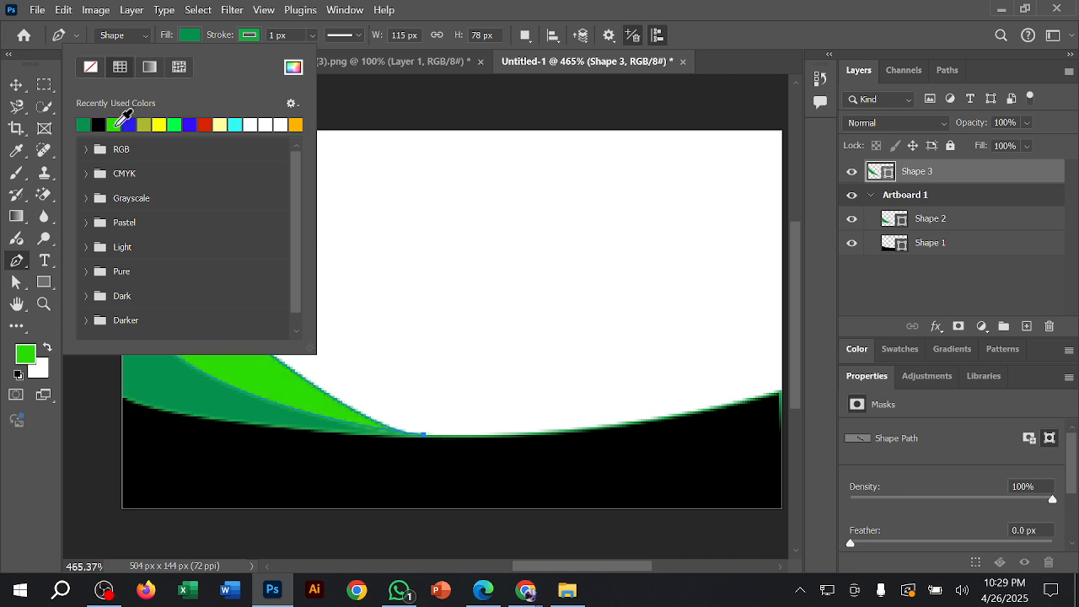
{"action": "left_click", "coordinate": [362, 102]}
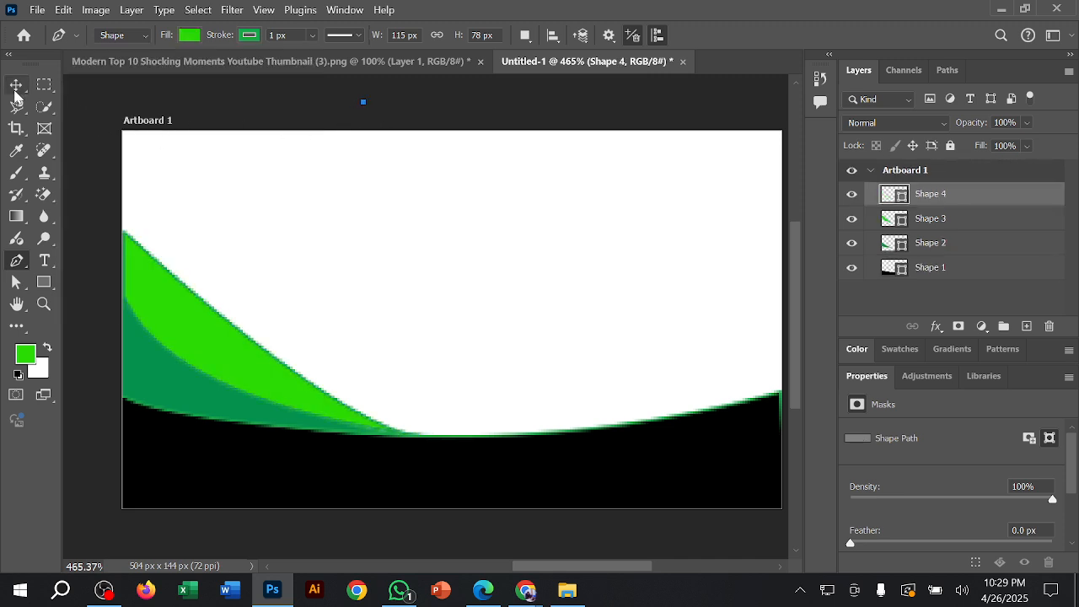
Step: Select the lower wedge, Shape 2, and fill it with bright green
{"action": "left_click", "coordinate": [16, 85]}
{"action": "left_click", "coordinate": [233, 211]}
{"action": "left_click", "coordinate": [177, 388]}
{"action": "left_click", "coordinate": [177, 379]}
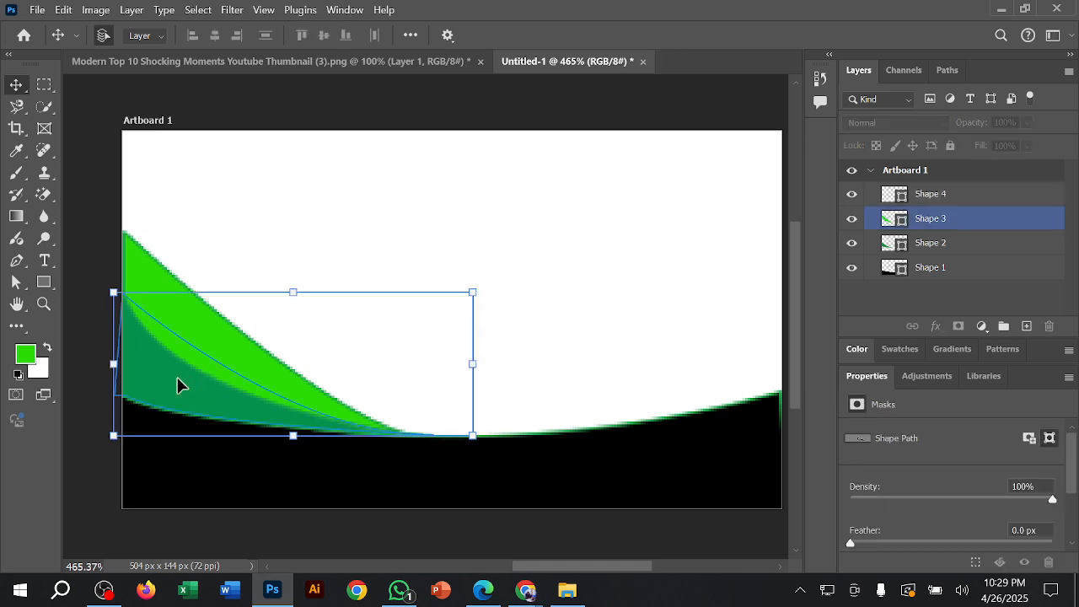
{"action": "left_click", "coordinate": [16, 282]}
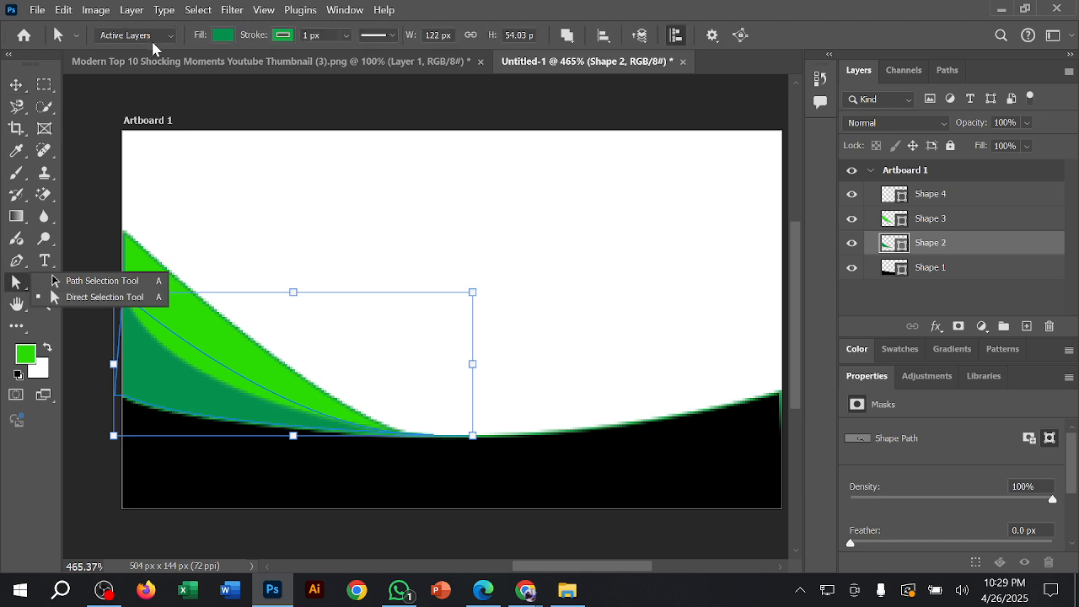
{"action": "left_click", "coordinate": [223, 36]}
{"action": "left_click", "coordinate": [119, 124]}
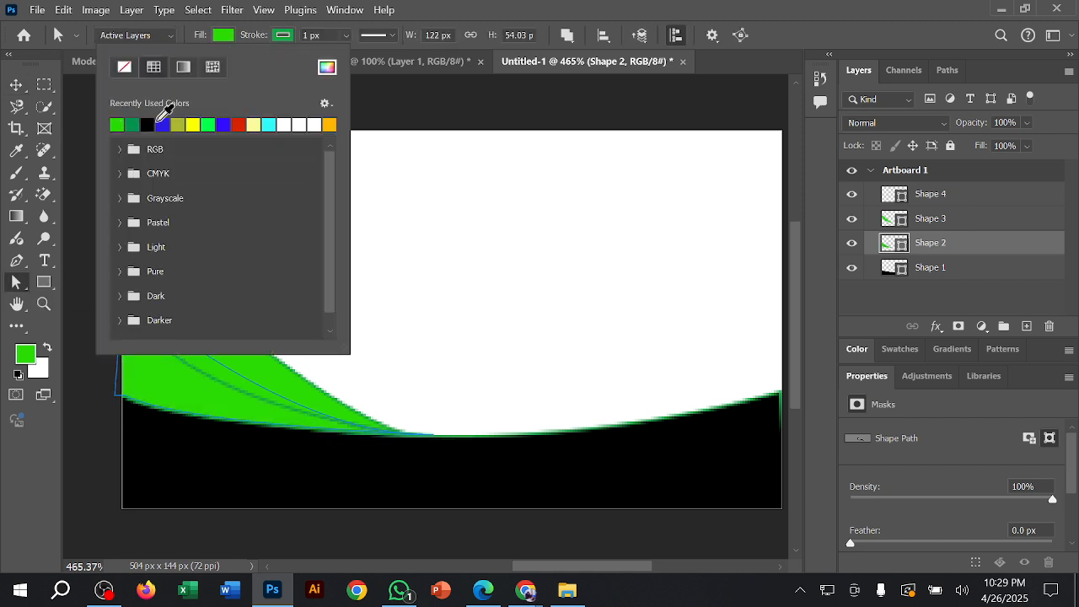
{"action": "left_click", "coordinate": [388, 112]}
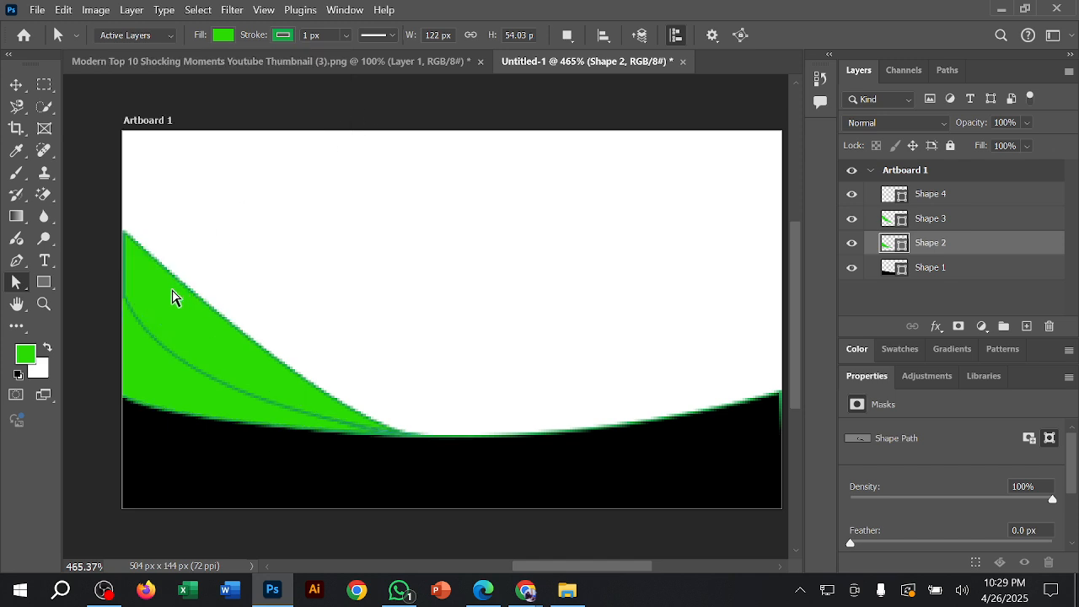
Step: Fill the upper wedge, Shape 3, with dark green and deselect it
{"action": "left_click", "coordinate": [16, 84]}
{"action": "left_click", "coordinate": [139, 259]}
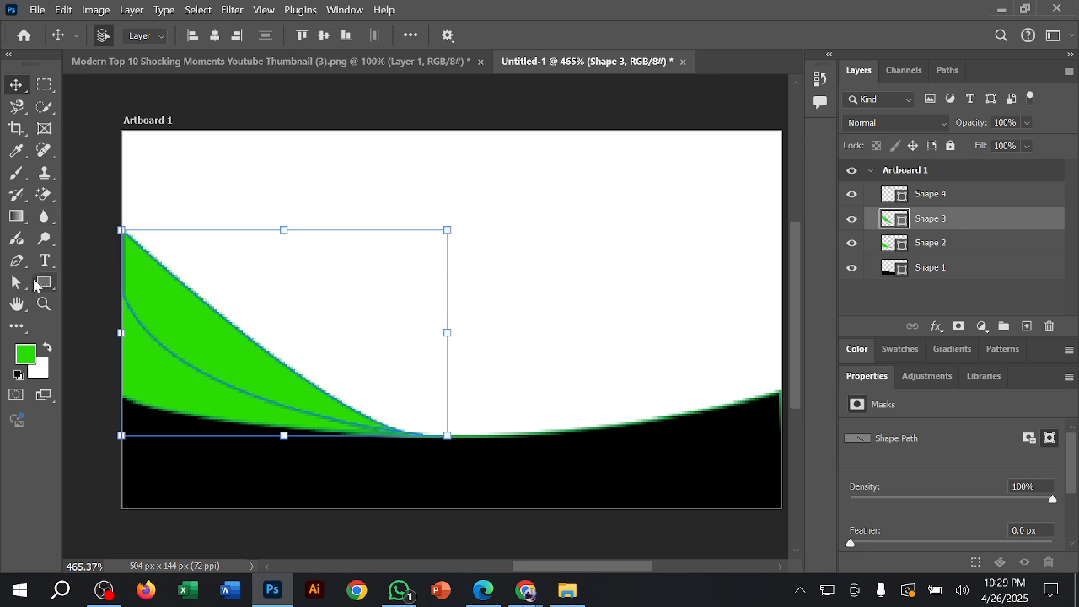
{"action": "left_click", "coordinate": [17, 260]}
{"action": "left_click", "coordinate": [188, 37]}
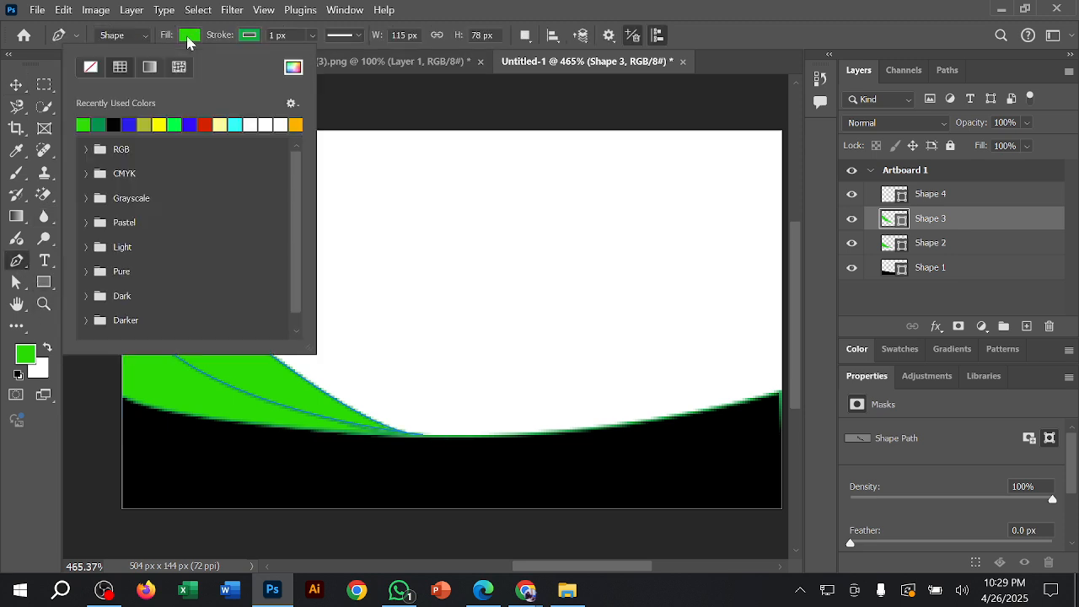
{"action": "left_click", "coordinate": [382, 89]}
{"action": "left_click", "coordinate": [16, 85]}
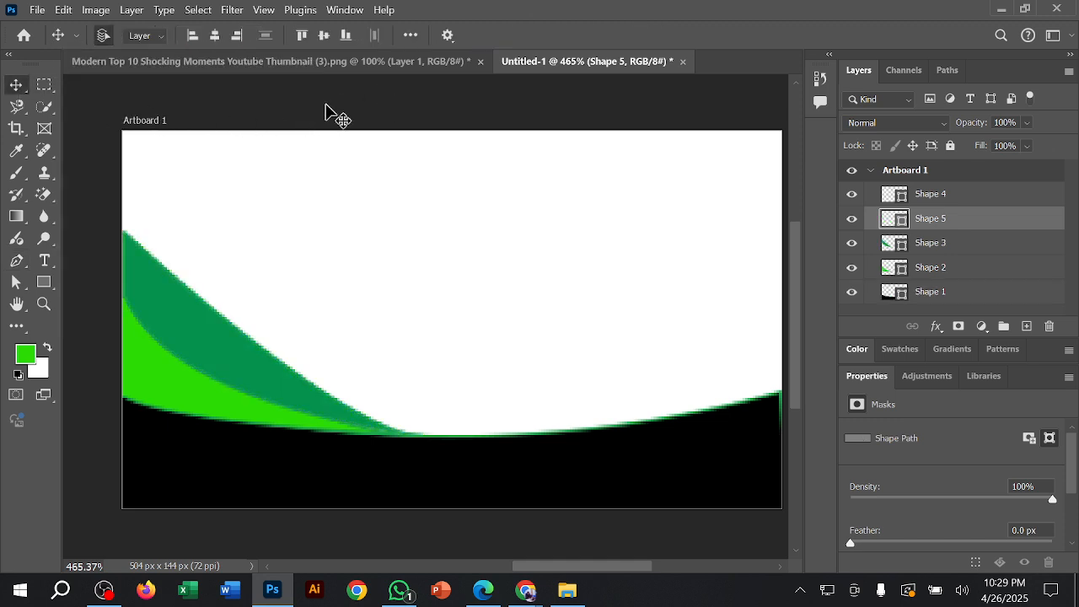
{"action": "left_click", "coordinate": [425, 185]}
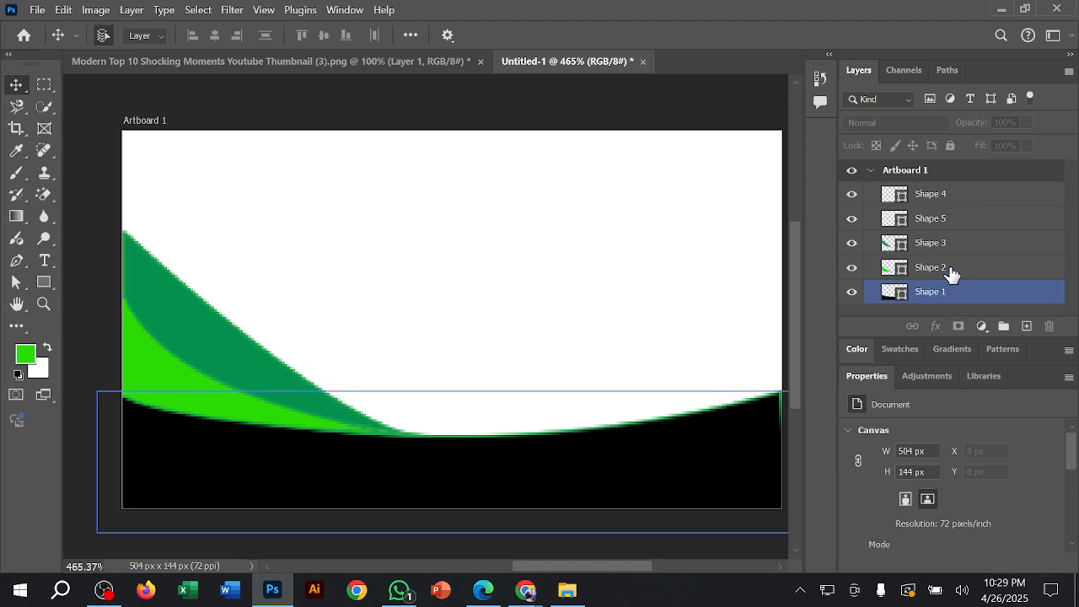
Step: Delete the empty Shape 4 and Shape 5 layers and deselect everything
{"action": "left_click", "coordinate": [946, 292]}
{"action": "left_click", "coordinate": [946, 292]}
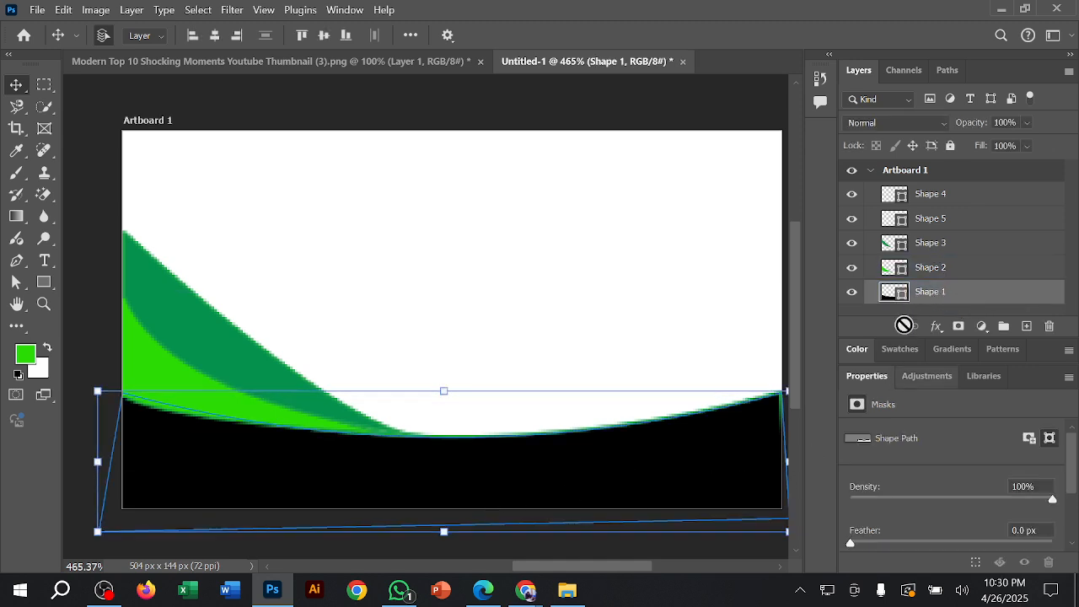
{"action": "left_click", "coordinate": [942, 270]}
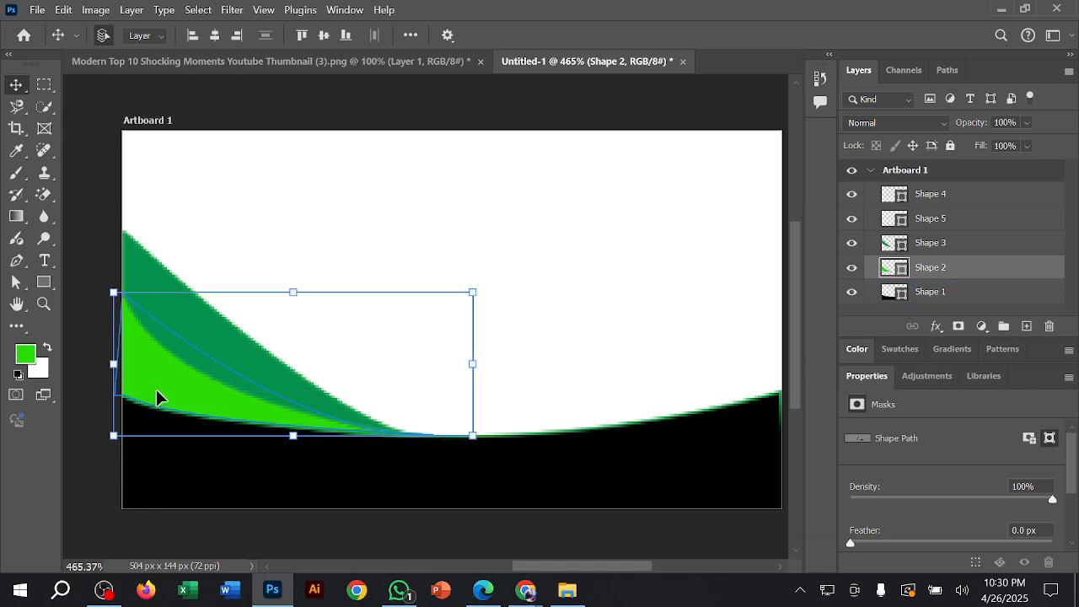
{"action": "left_click", "coordinate": [944, 244]}
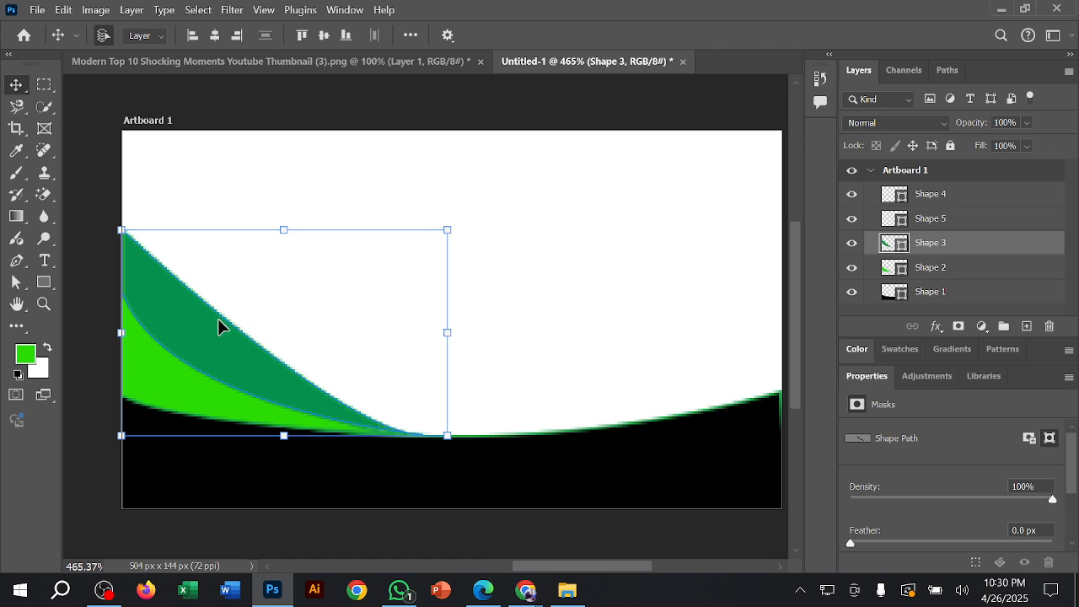
{"action": "left_click", "coordinate": [946, 220]}
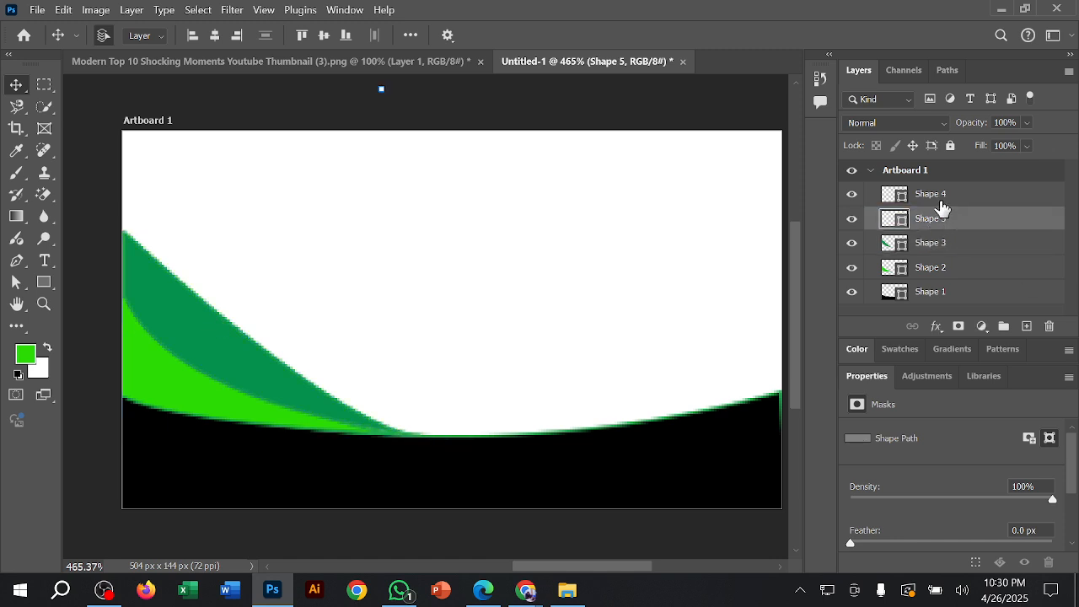
{"action": "left_click", "coordinate": [944, 203]}
{"action": "left_click", "coordinate": [962, 226]}
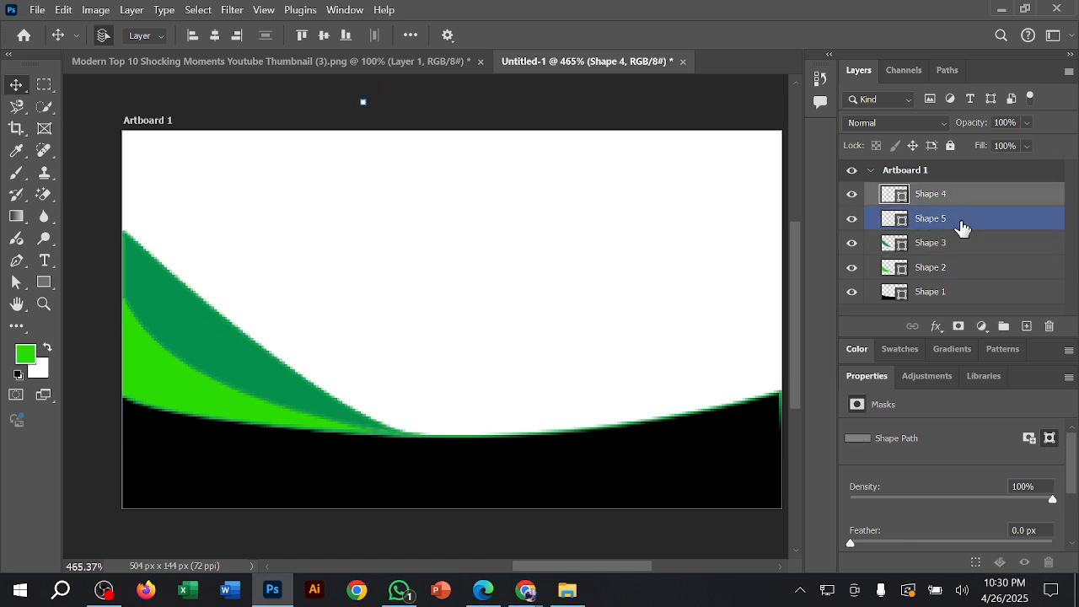
{"action": "key", "text": "Delete"}
{"action": "key", "text": "Delete"}
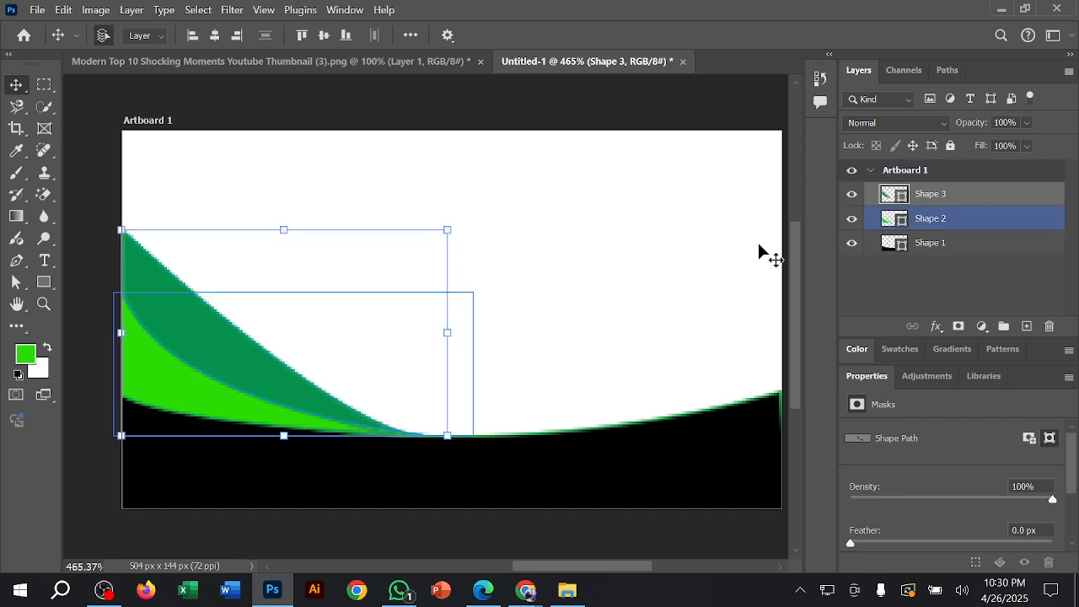
{"action": "left_click", "coordinate": [751, 245]}
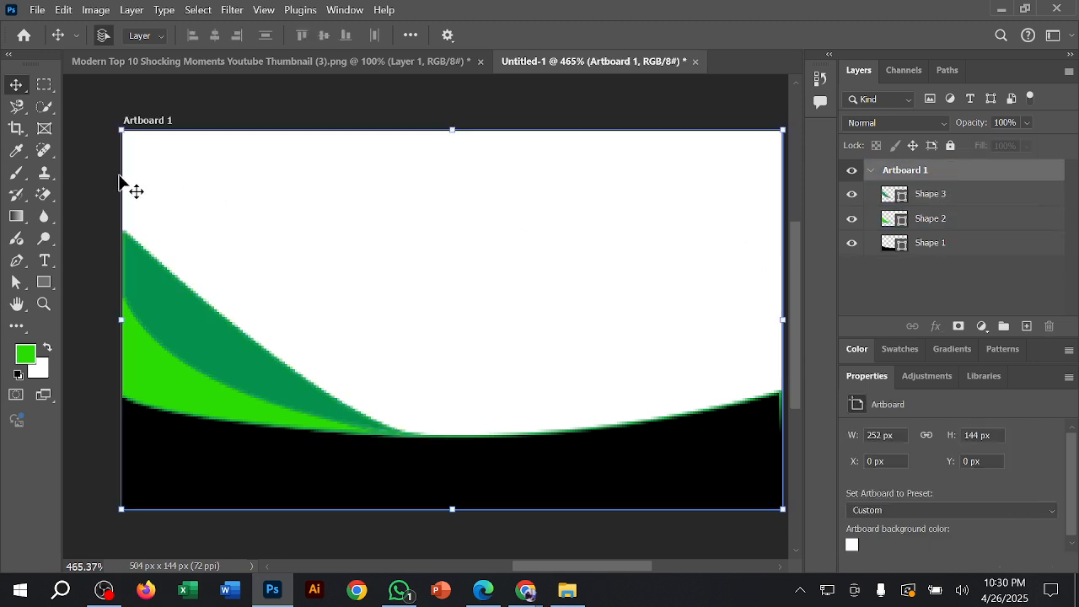
{"action": "left_click", "coordinate": [83, 171]}
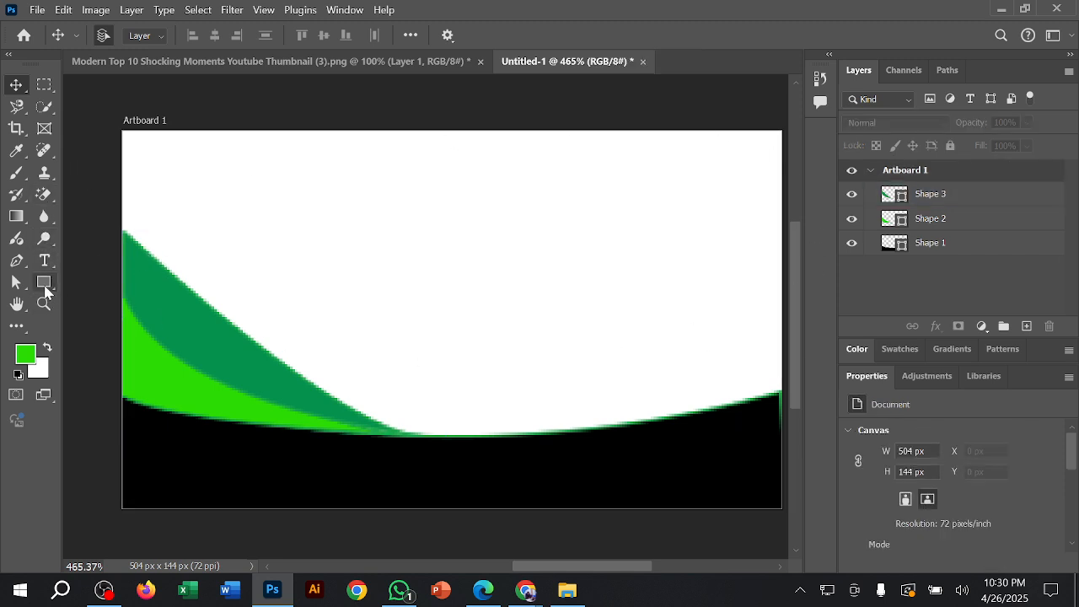
Step: Draw a dark green five-sided polygon about 22 px by 20 px above the wedges and move it to about X 47 px, Y 15 px
{"action": "right_click", "coordinate": [47, 285]}
{"action": "left_click", "coordinate": [135, 326]}
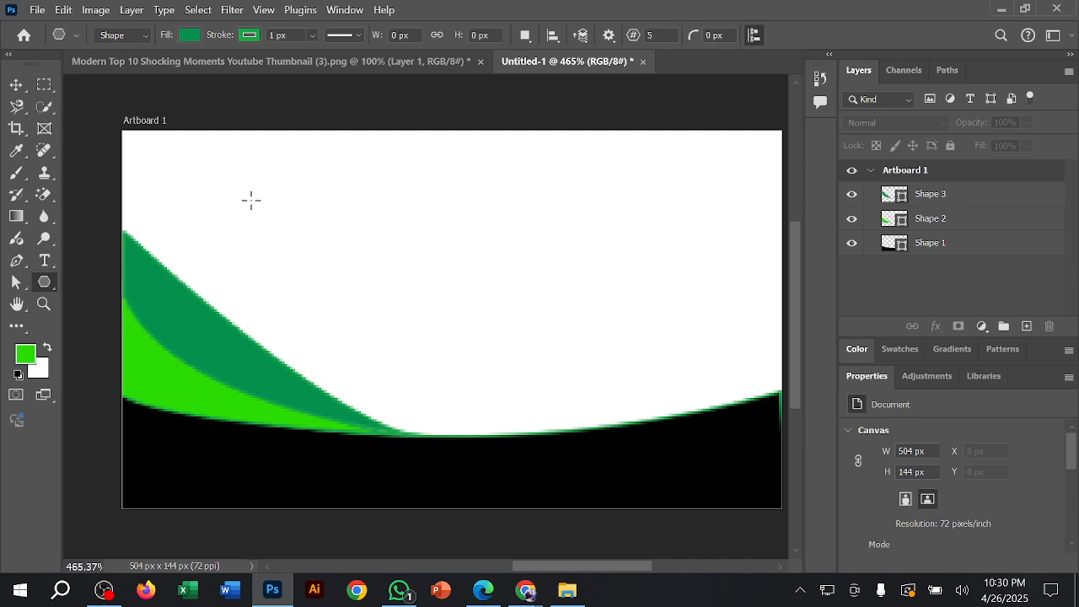
{"action": "left_click_drag", "start_coordinate": [242, 198], "coordinate": [296, 250]}
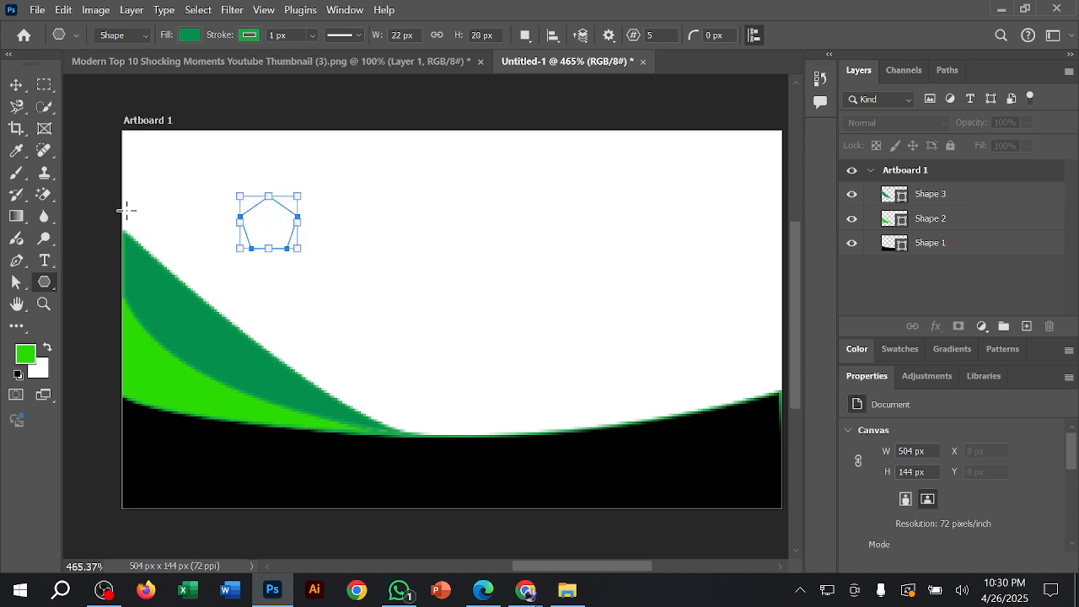
{"action": "left_click", "coordinate": [16, 85]}
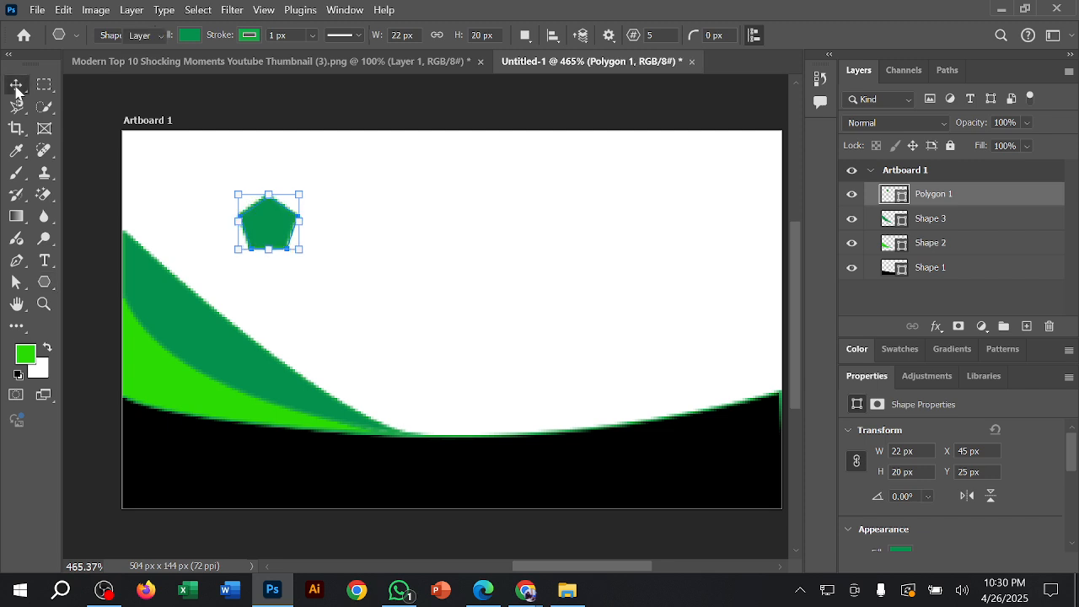
{"action": "mouse_move", "coordinate": [275, 219]}
{"action": "left_mouse_down"}
{"action": "mouse_move", "coordinate": [270, 203]}
{"action": "mouse_move", "coordinate": [280, 207]}
{"action": "left_mouse_up"}
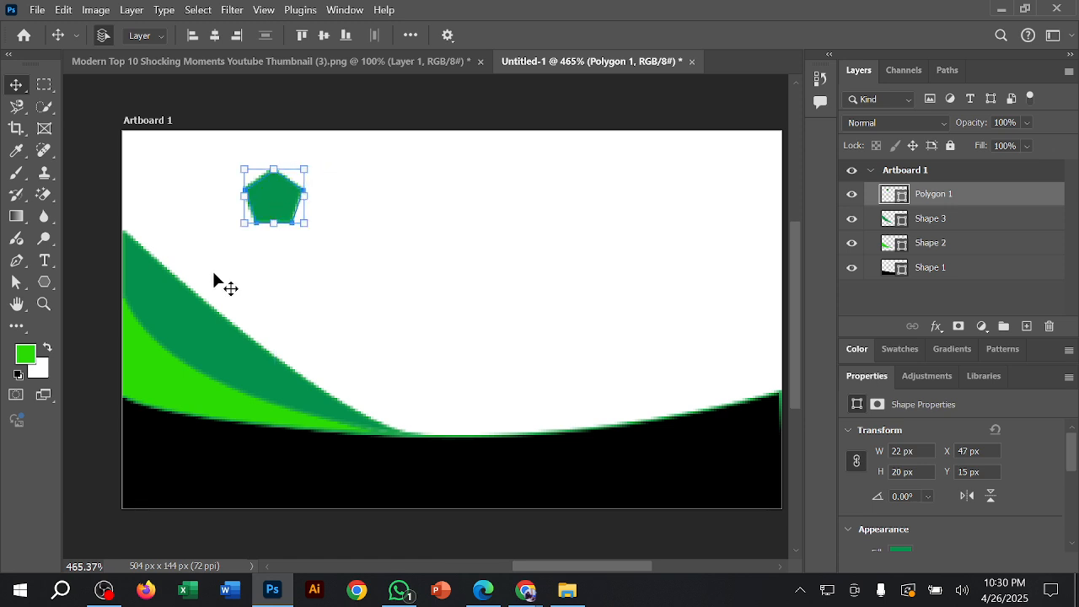
{"action": "left_click", "coordinate": [105, 195]}
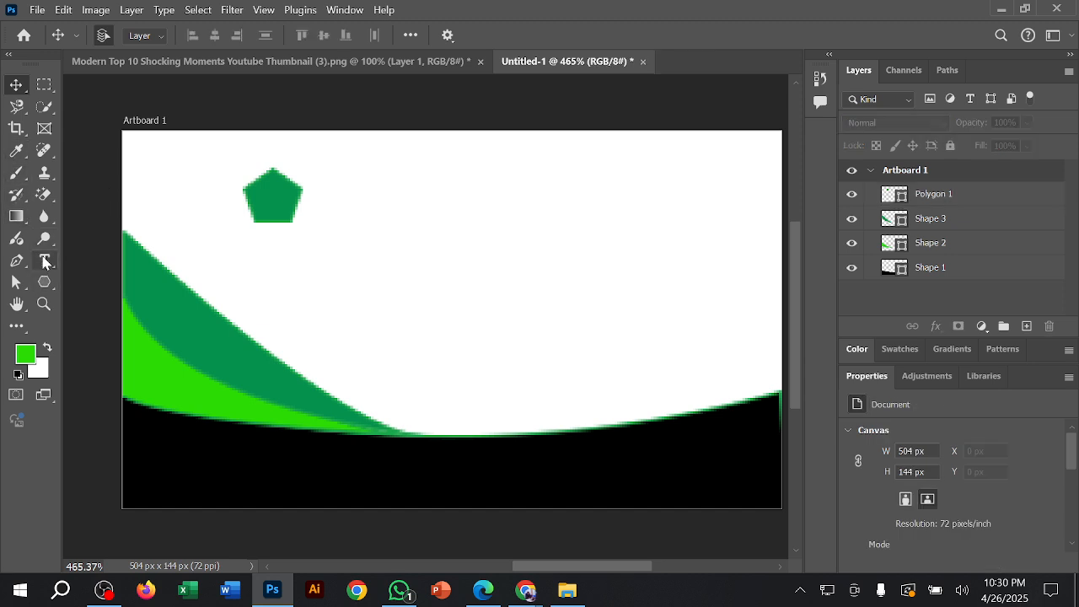
Step: Add an 11 pt Lorem Ipsum placeholder text below the pentagon, and delete that text layer
{"action": "left_click", "coordinate": [46, 262]}
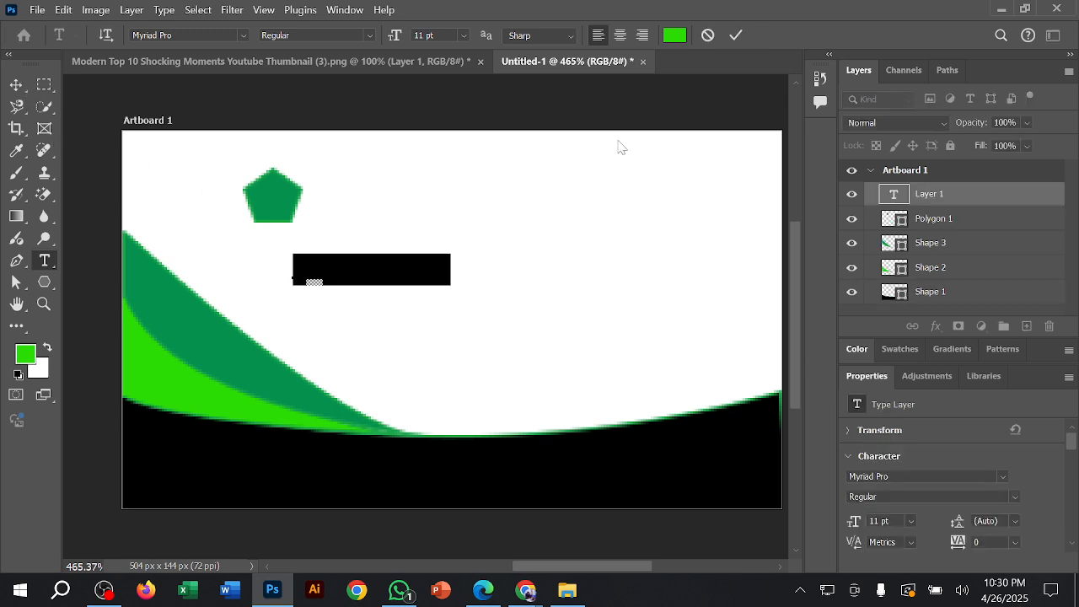
{"action": "left_click", "coordinate": [736, 35]}
{"action": "key", "text": "v"}
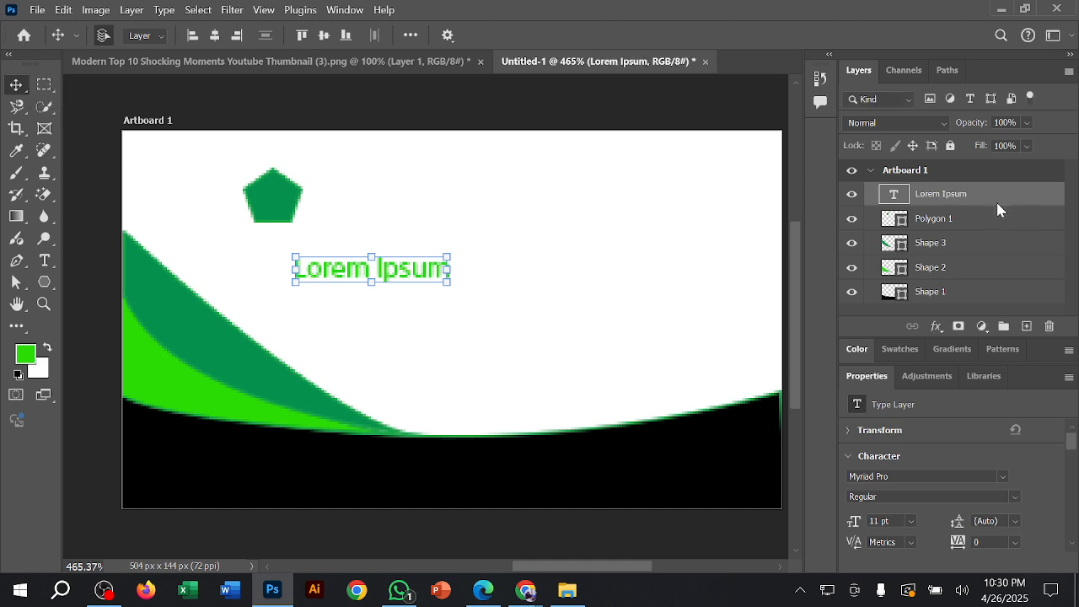
{"action": "left_click", "coordinate": [998, 211]}
{"action": "key", "text": "Delete"}
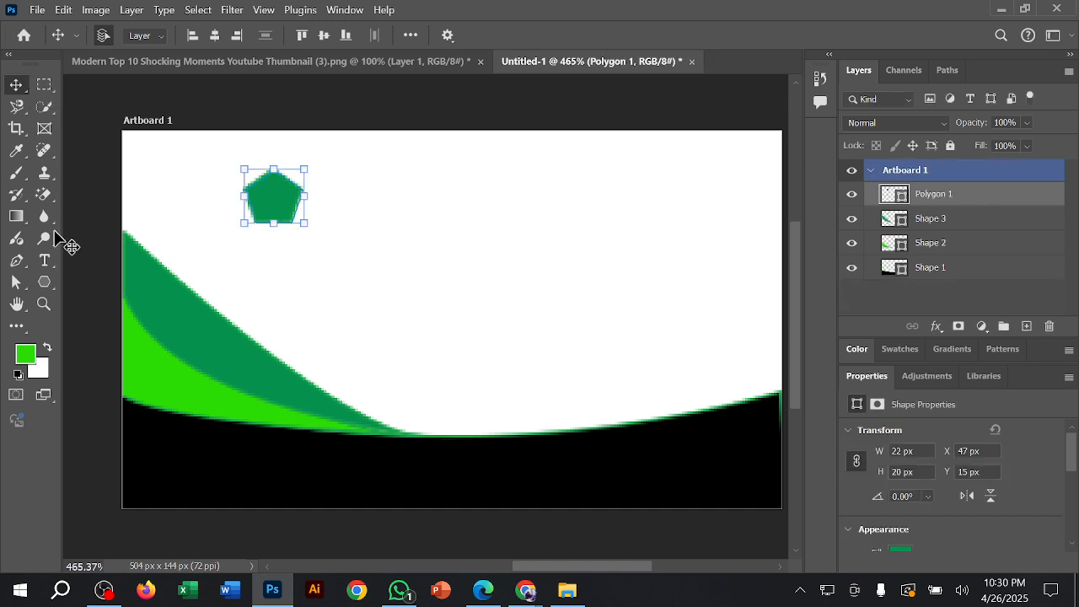
Step: Show the Pen tool's variants and activate the standard Pen tool
{"action": "right_click", "coordinate": [16, 263]}
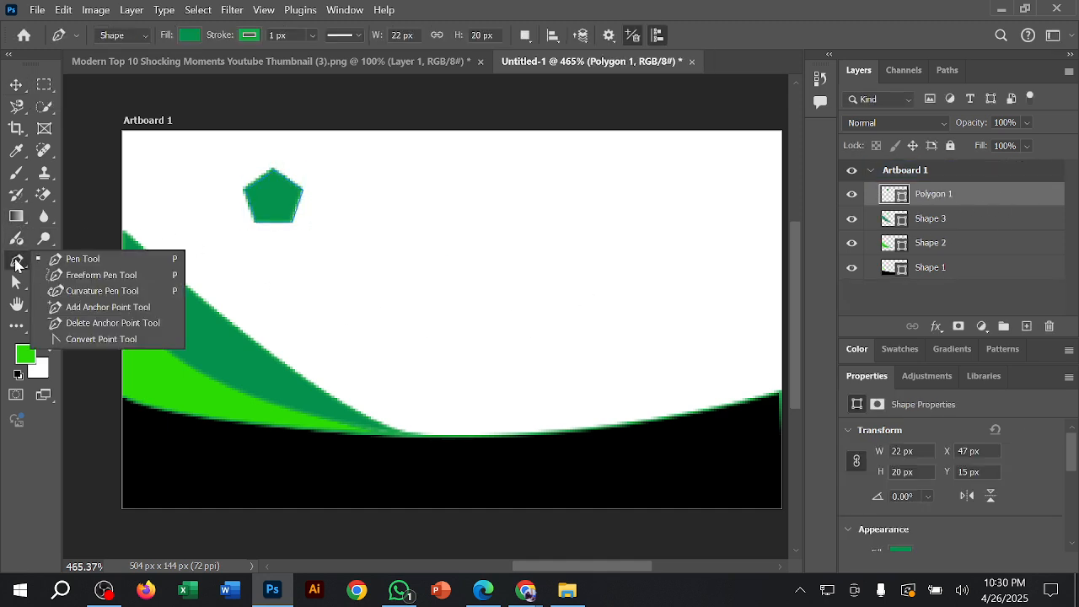
{"action": "left_click", "coordinate": [19, 263]}
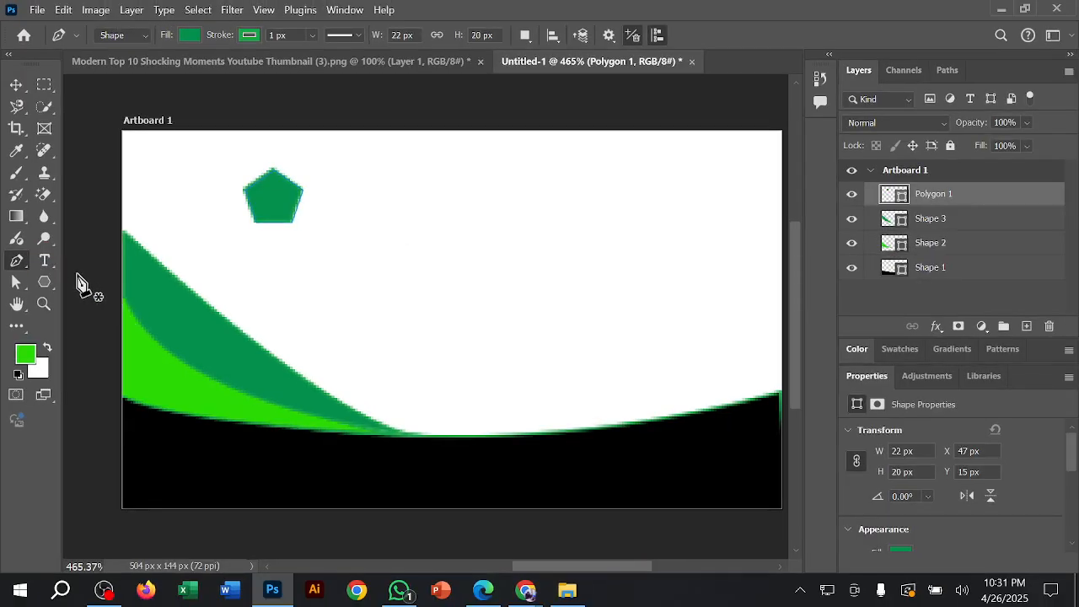
Step: Add the 11 pt bright green text "Logo Name" on the white area below the pentagon
{"action": "left_click", "coordinate": [45, 261]}
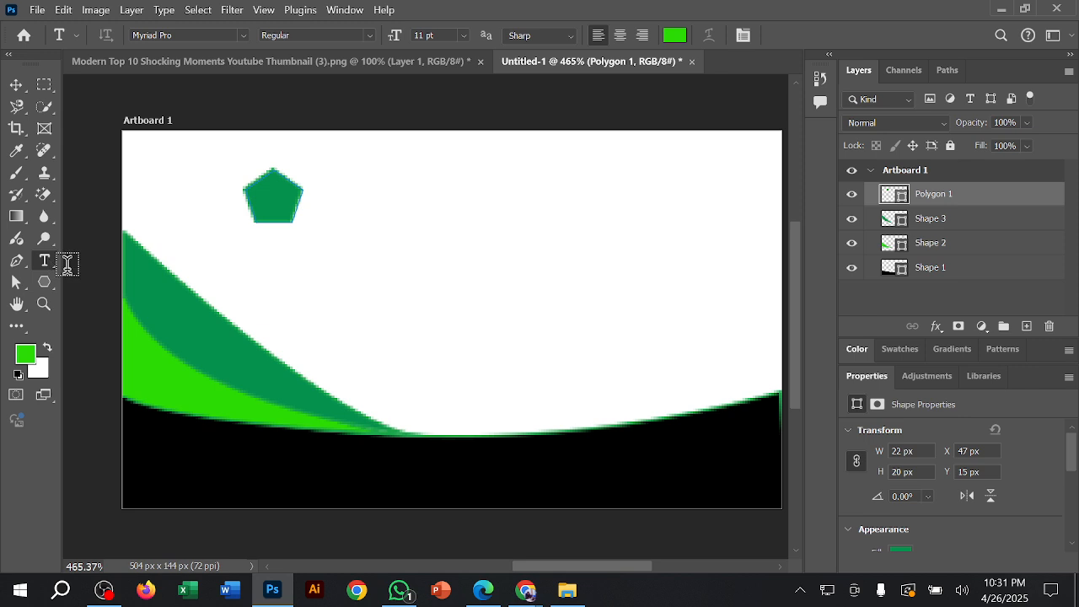
{"action": "left_click", "coordinate": [252, 271]}
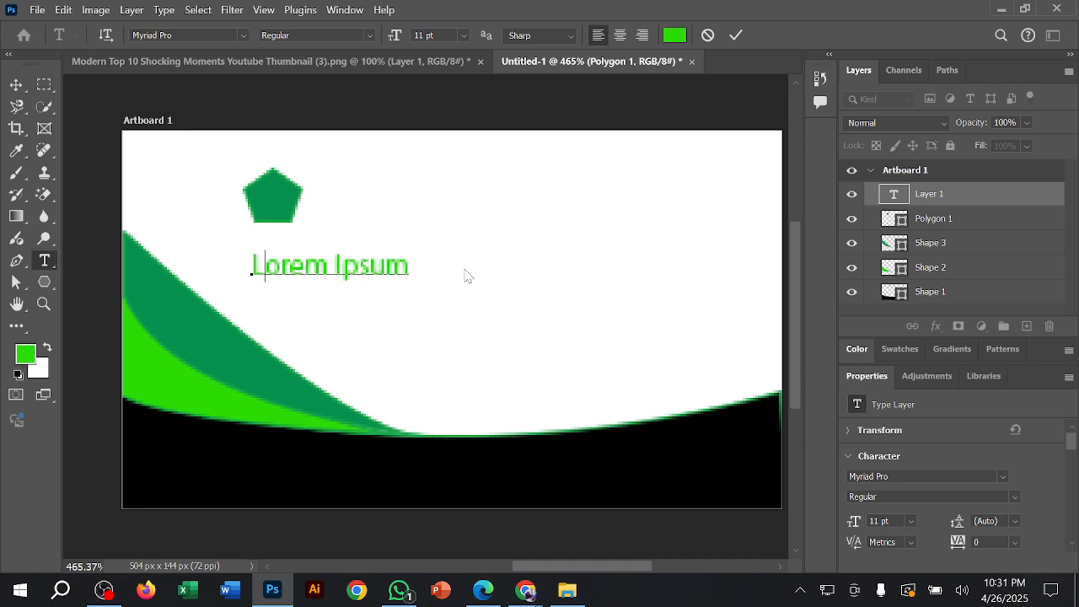
{"action": "type", "text": "Loggo"}
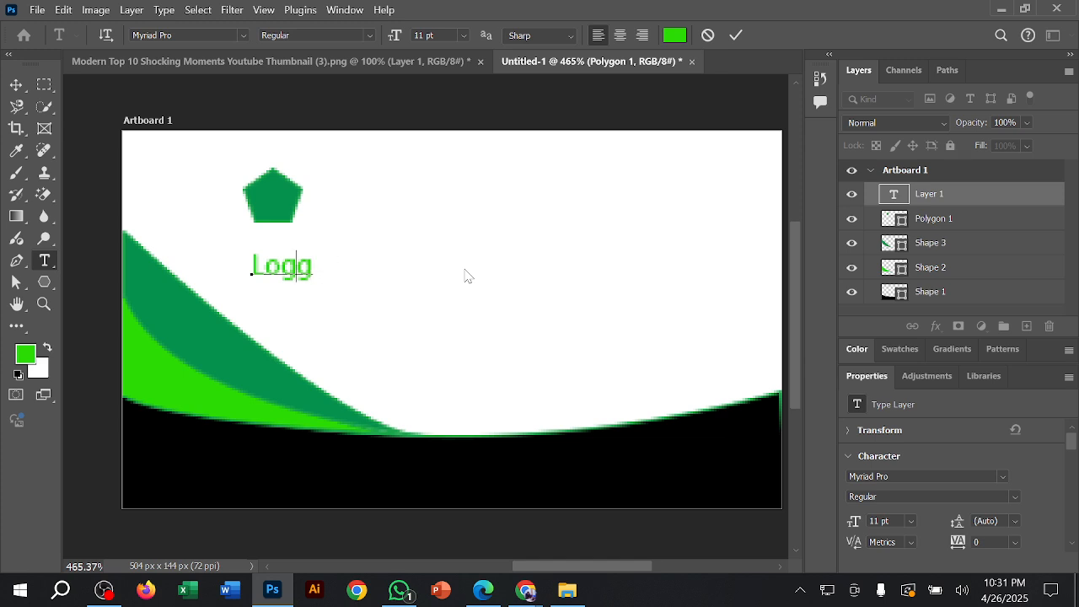
{"action": "key", "text": "Delete"}
{"action": "type", "text": "o"}
{"action": "type", "text": " Nam"}
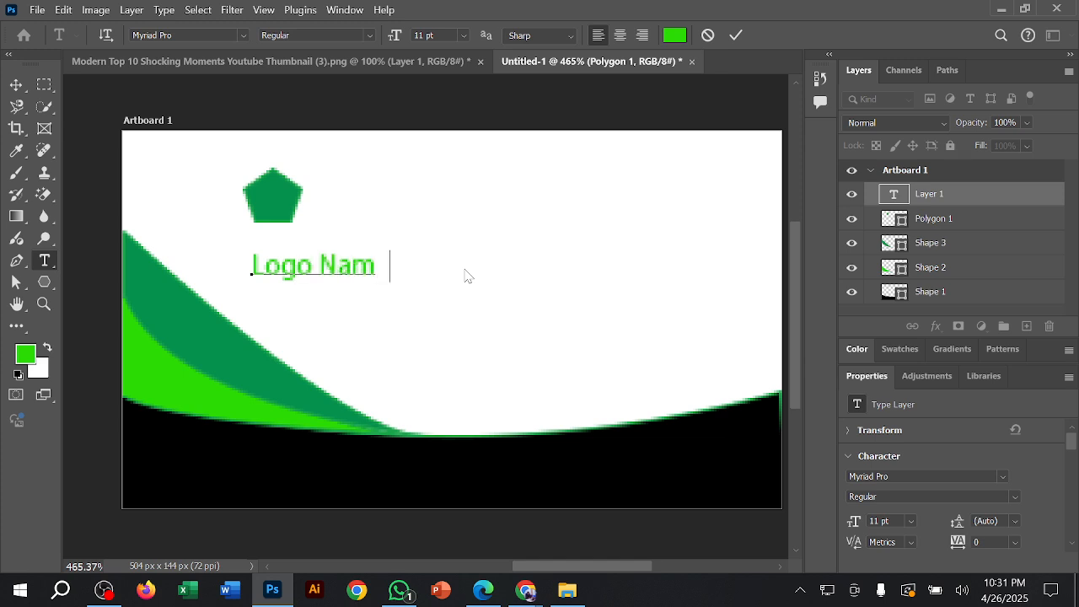
{"action": "left_click", "coordinate": [740, 34]}
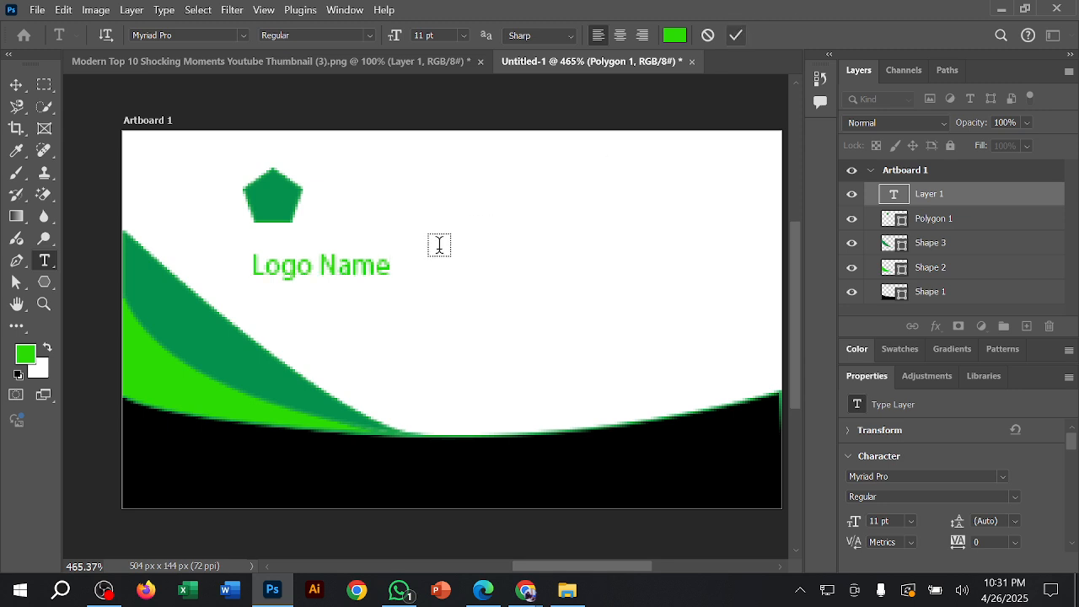
Step: Move the Logo Name text directly beneath the pentagon, centred under it, and deselect it
{"action": "left_click", "coordinate": [16, 87]}
{"action": "left_click_drag", "start_coordinate": [353, 274], "coordinate": [309, 242]}
{"action": "left_click", "coordinate": [362, 113]}
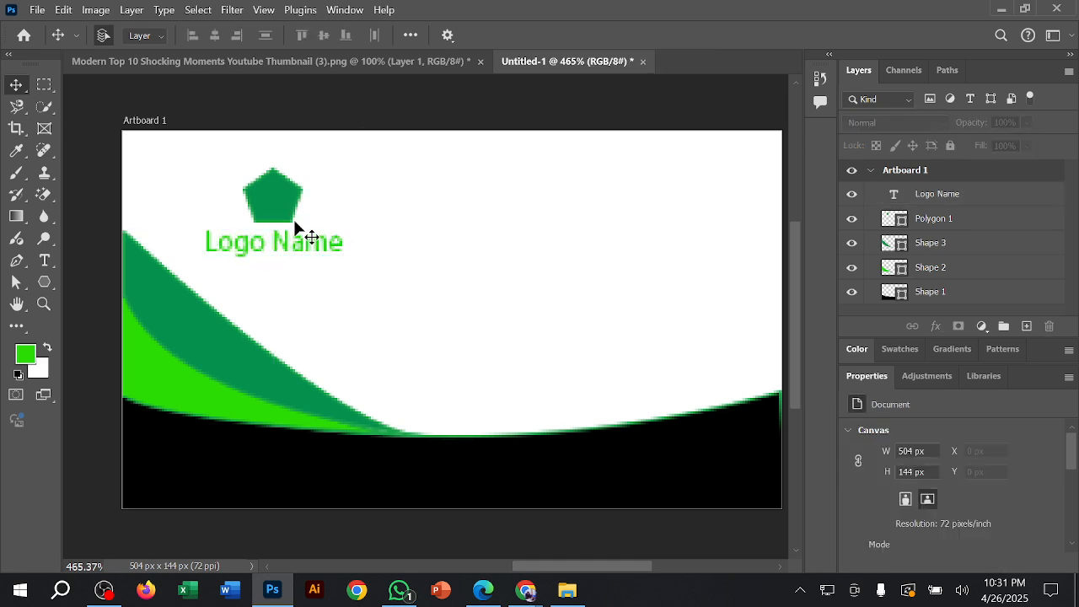
Step: Check a participant's name in the Google Meet call, return to Photoshop and add the person's name as 11 pt text opposite the logo
{"action": "left_click", "coordinate": [46, 262]}
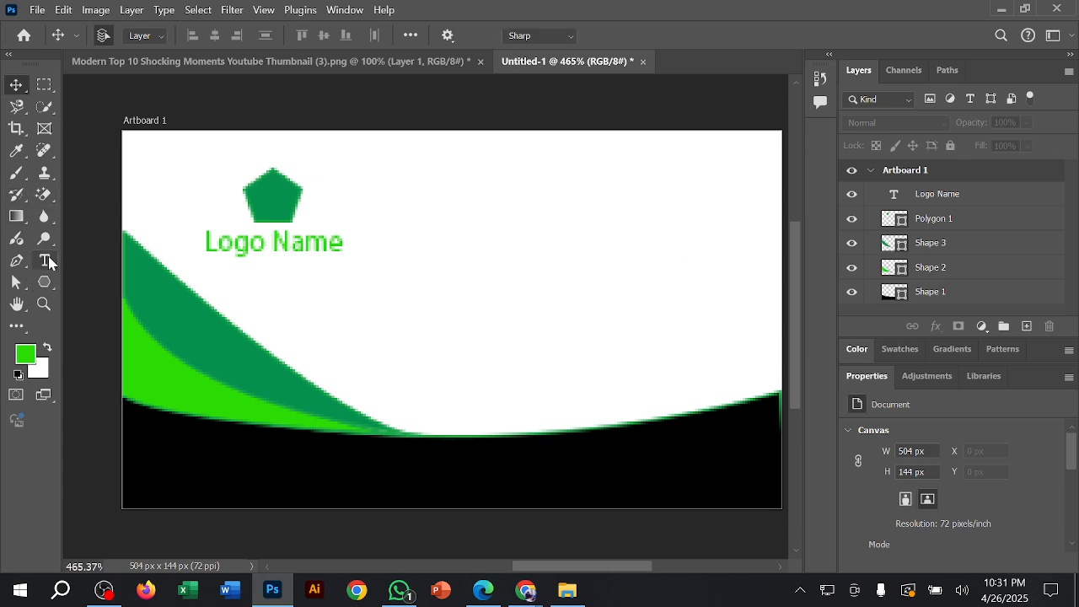
{"action": "left_click", "coordinate": [580, 228]}
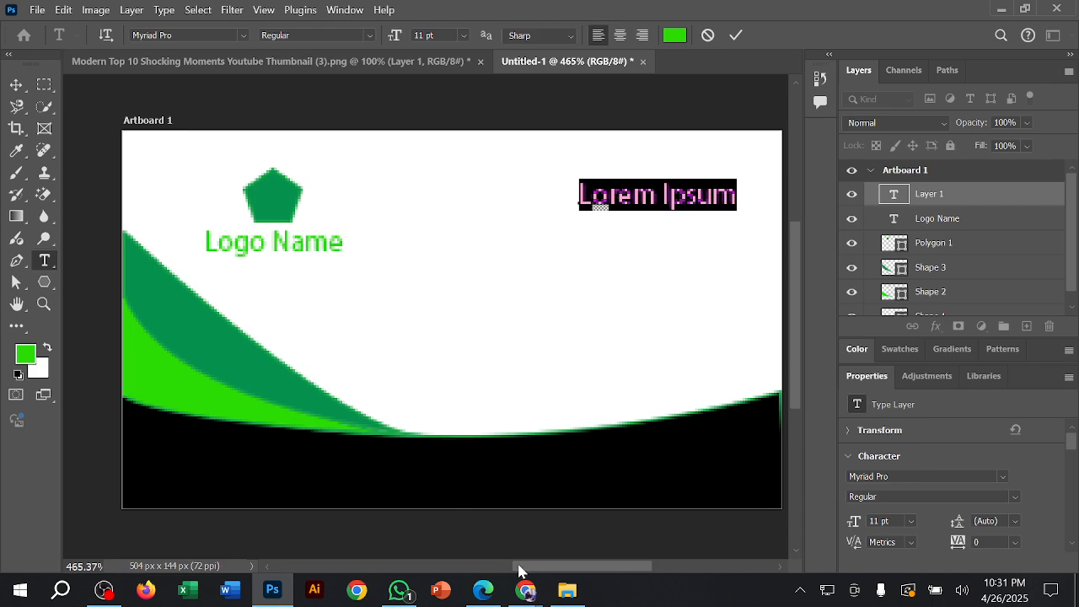
{"action": "mouse_move", "coordinate": [525, 587]}
{"action": "left_click", "coordinate": [480, 532]}
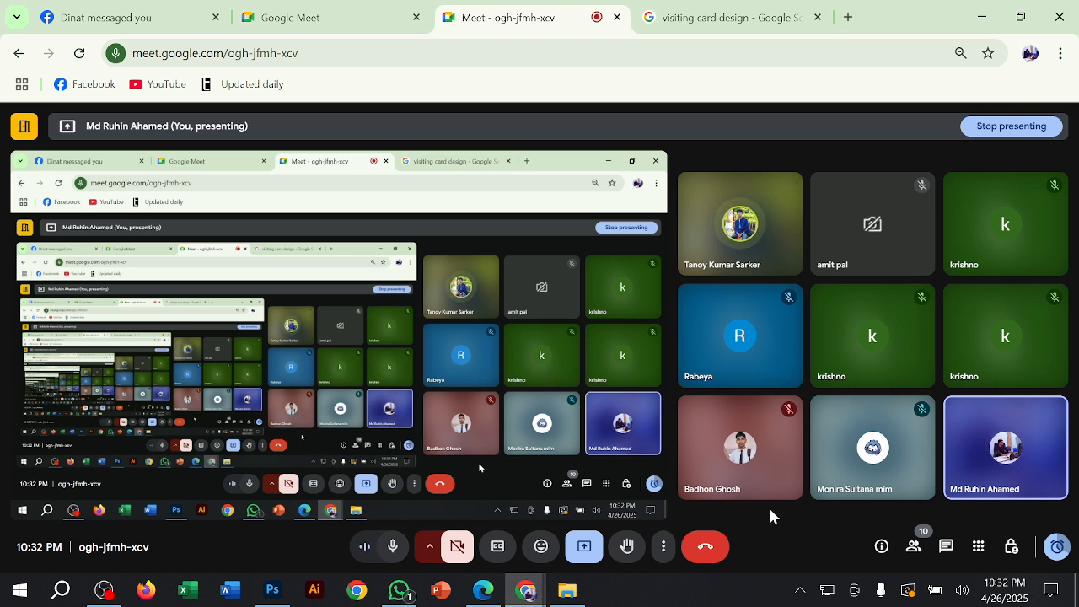
{"action": "left_click", "coordinate": [980, 11]}
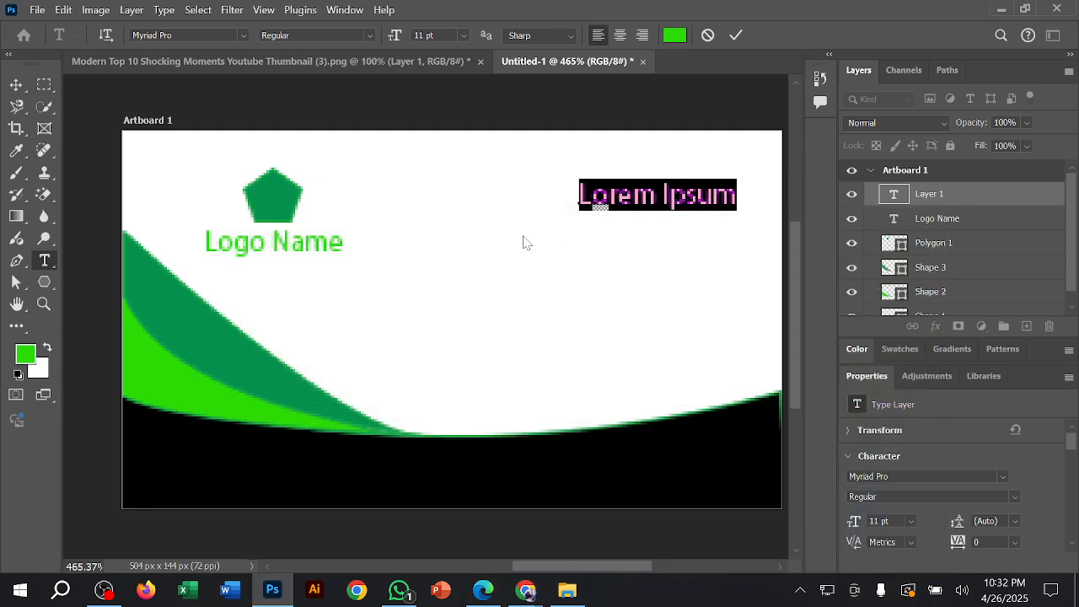
{"action": "type", "text": "Ton"}
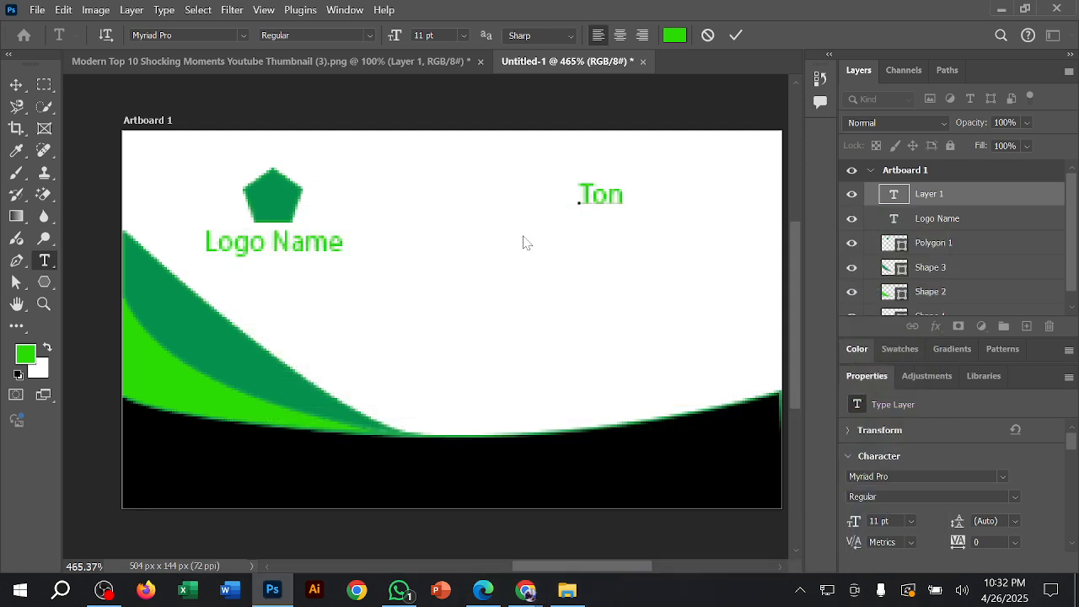
{"action": "key", "text": "BackSpace"}
{"action": "key", "text": "BackSpace"}
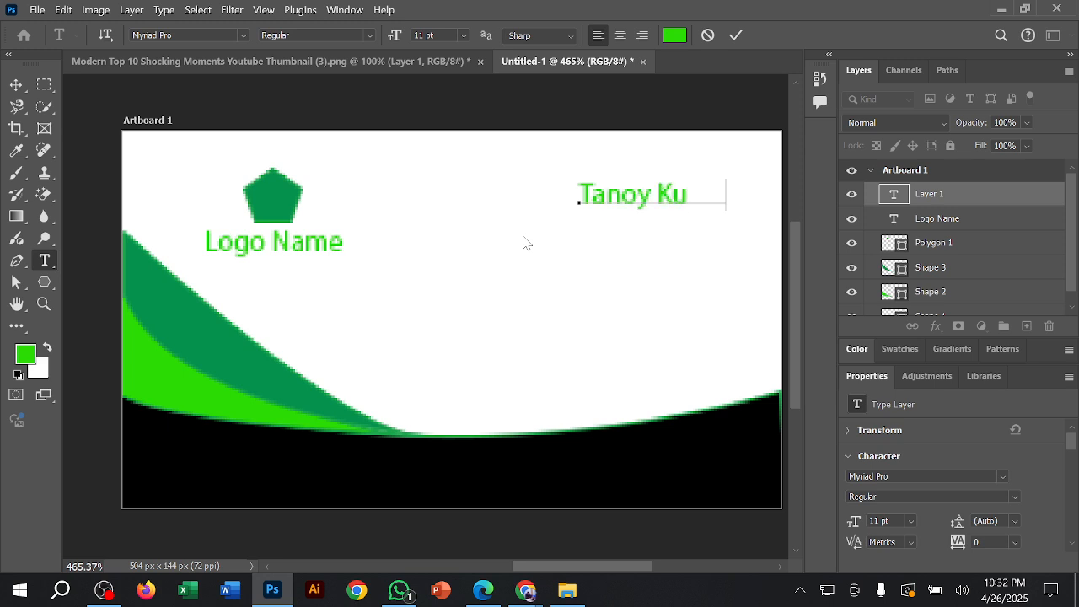
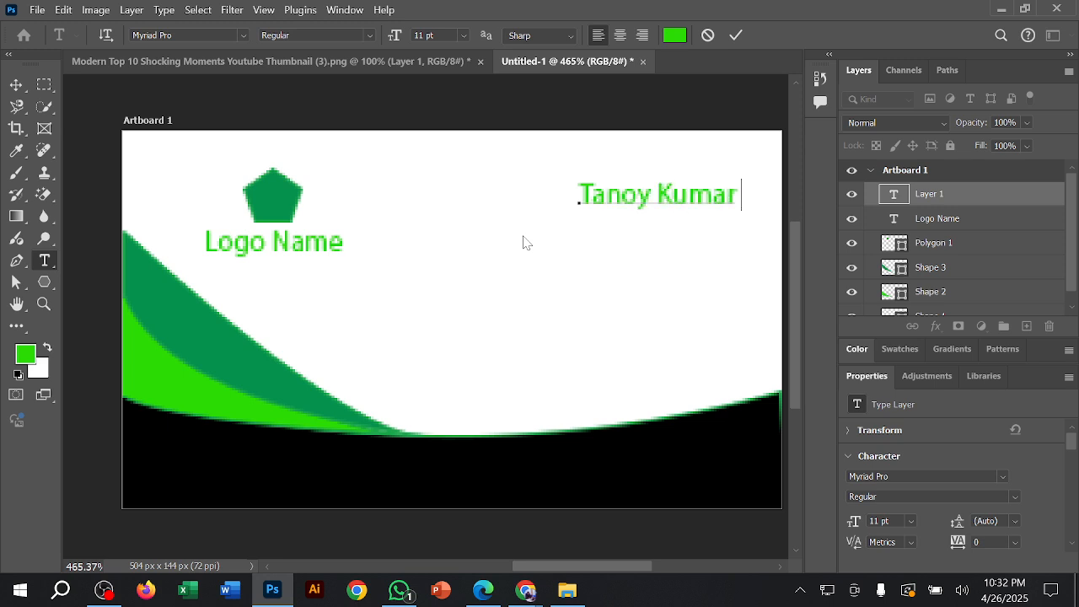
{"action": "left_click", "coordinate": [736, 40]}
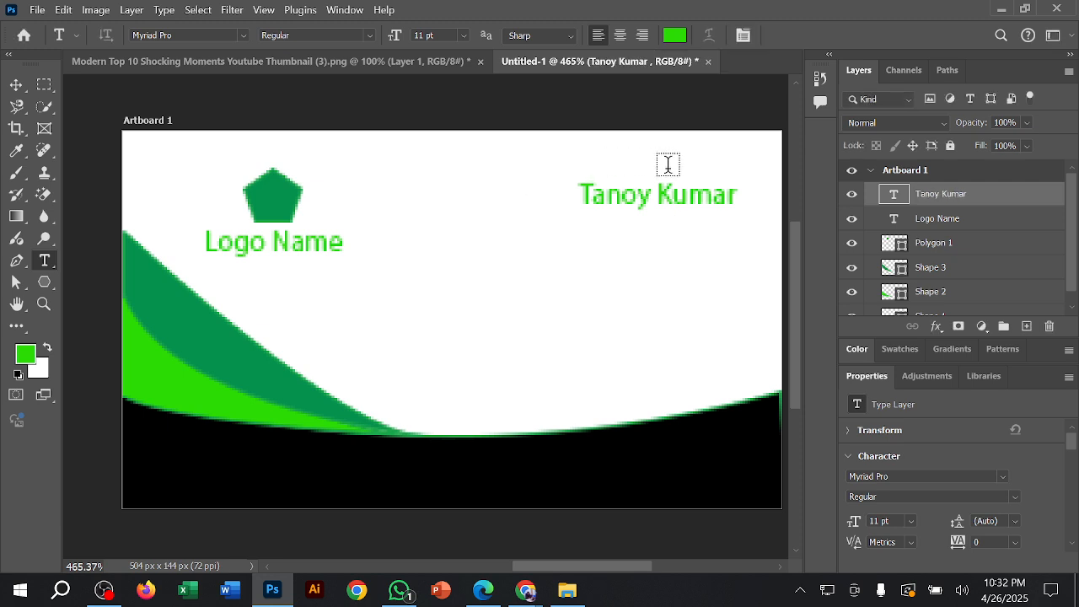
Step: Set the foreground colour to black, fill the person's name text with it and deselect everything
{"action": "left_click", "coordinate": [16, 85]}
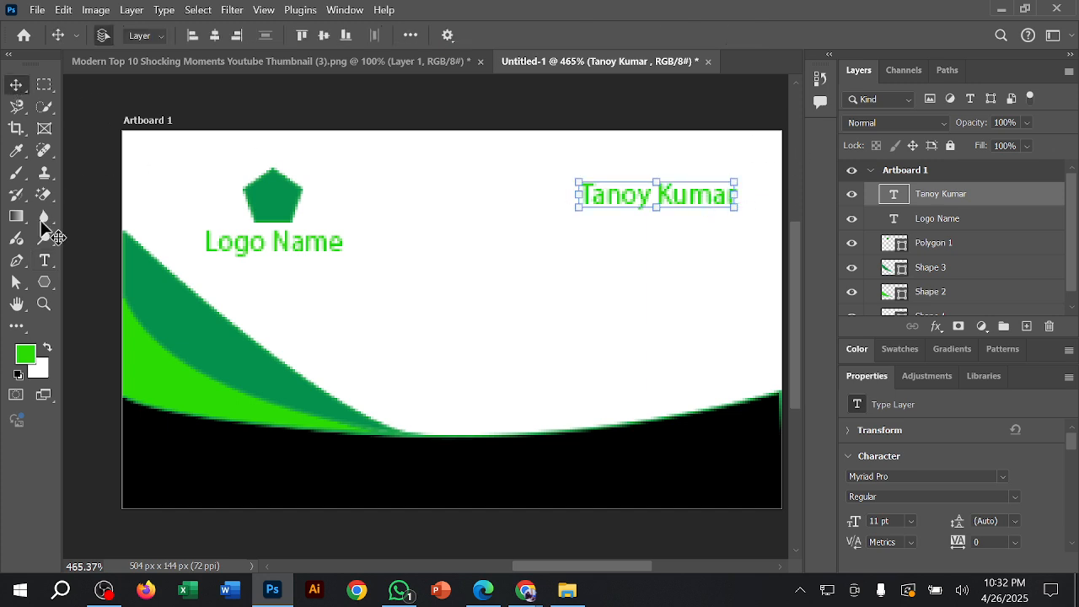
{"action": "left_click", "coordinate": [23, 357]}
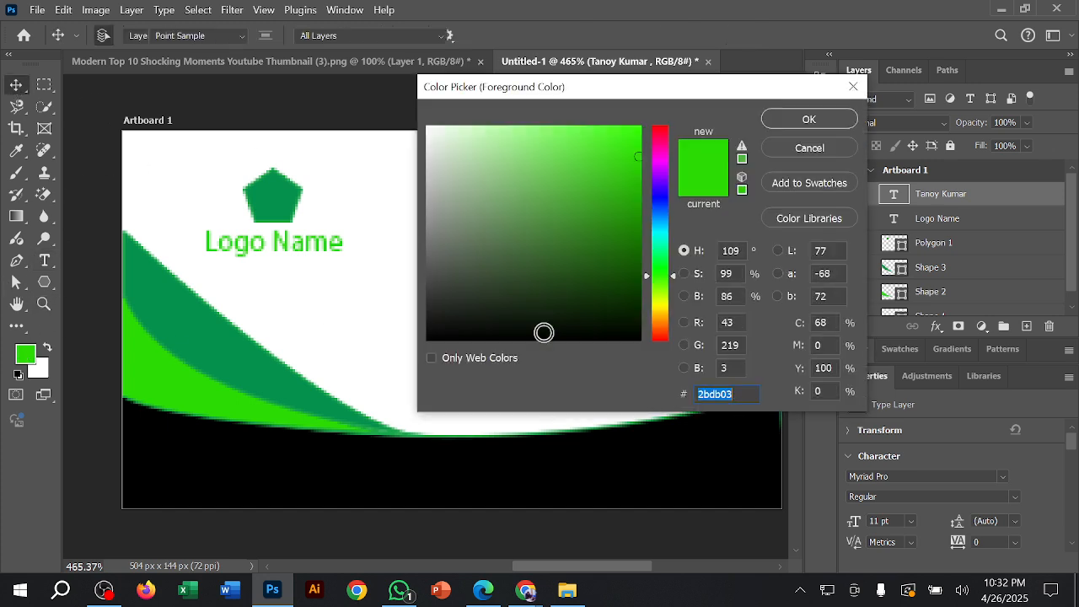
{"action": "left_click_drag", "start_coordinate": [543, 327], "coordinate": [542, 346]}
{"action": "left_click", "coordinate": [808, 119]}
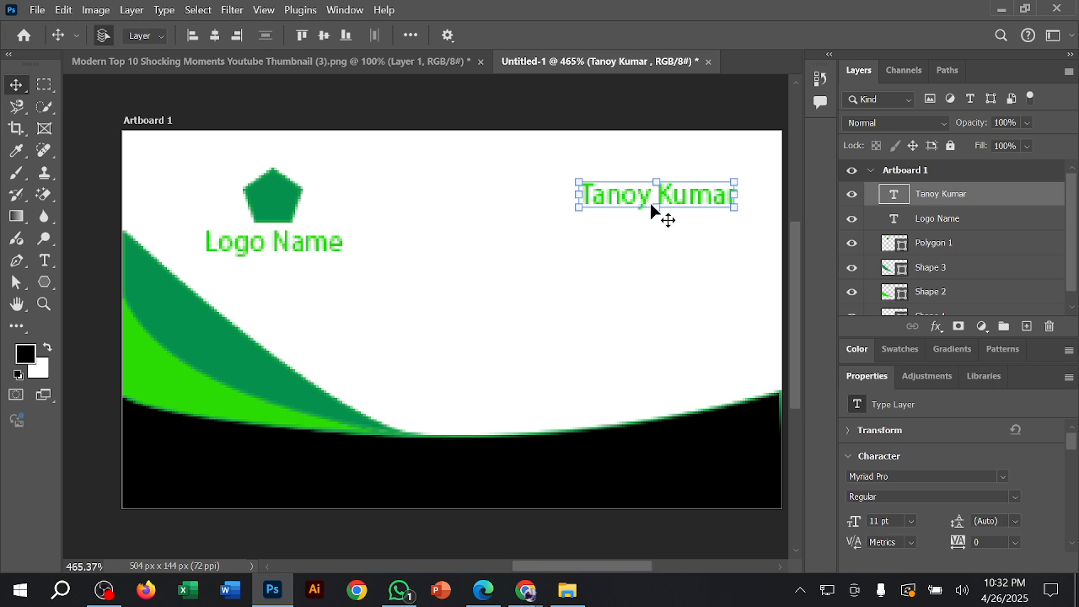
{"action": "left_click", "coordinate": [733, 200]}
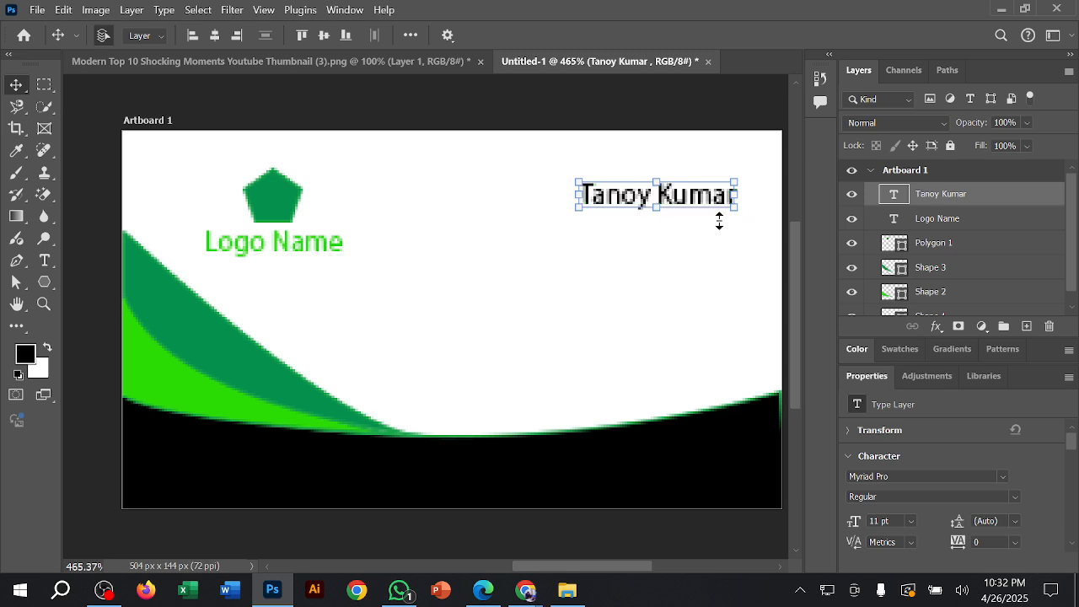
{"action": "left_click", "coordinate": [664, 251]}
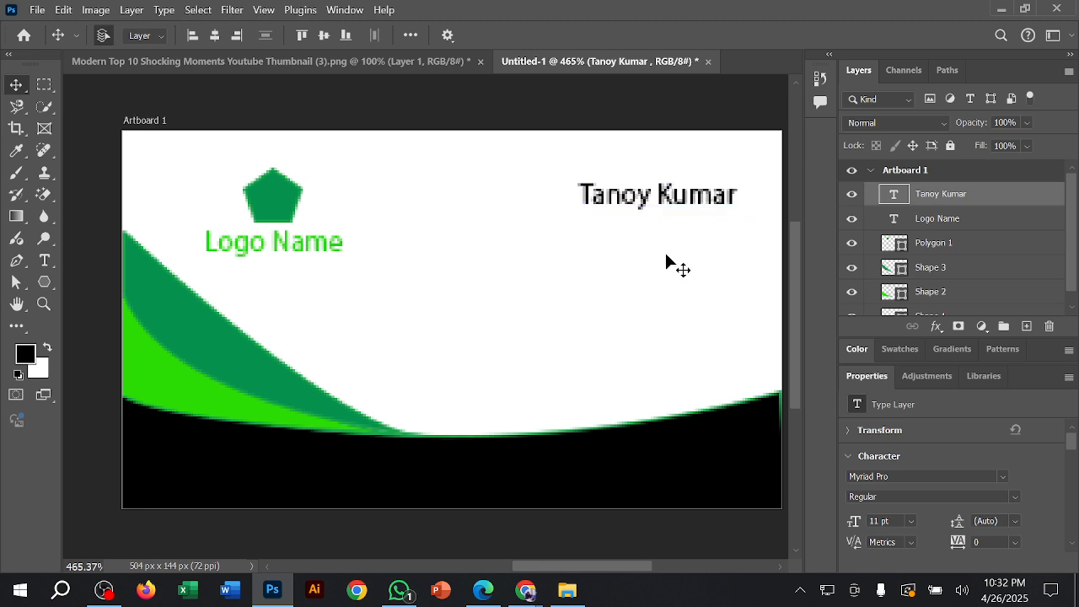
{"action": "left_click", "coordinate": [385, 104]}
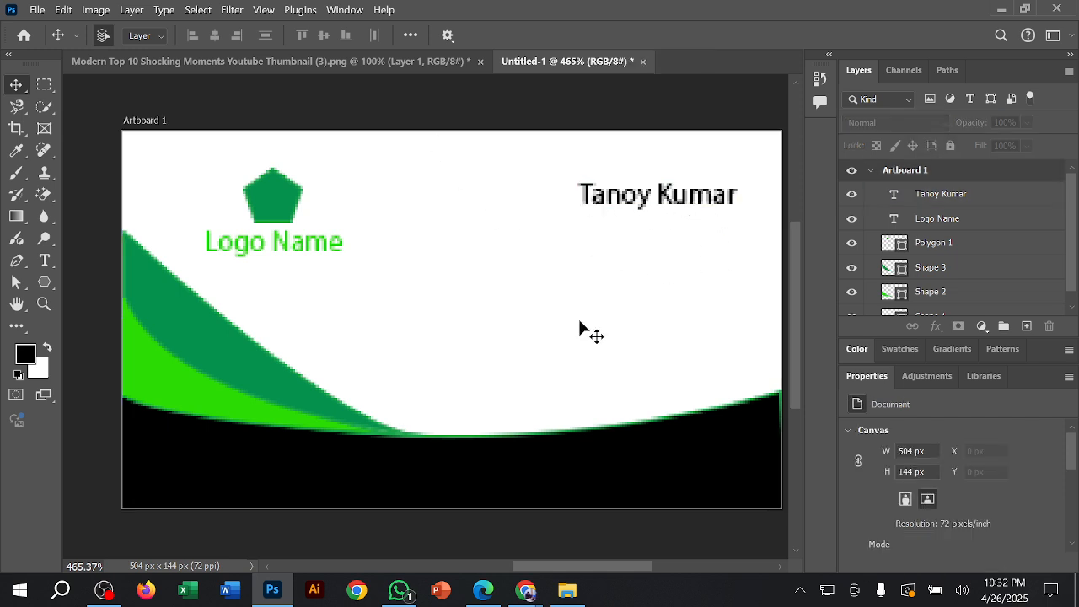
Step: Switch to the visiting card design image search in Chrome and open the red and navy CorelDraw card image in a new tab
{"action": "left_click", "coordinate": [531, 590]}
{"action": "left_click", "coordinate": [476, 515]}
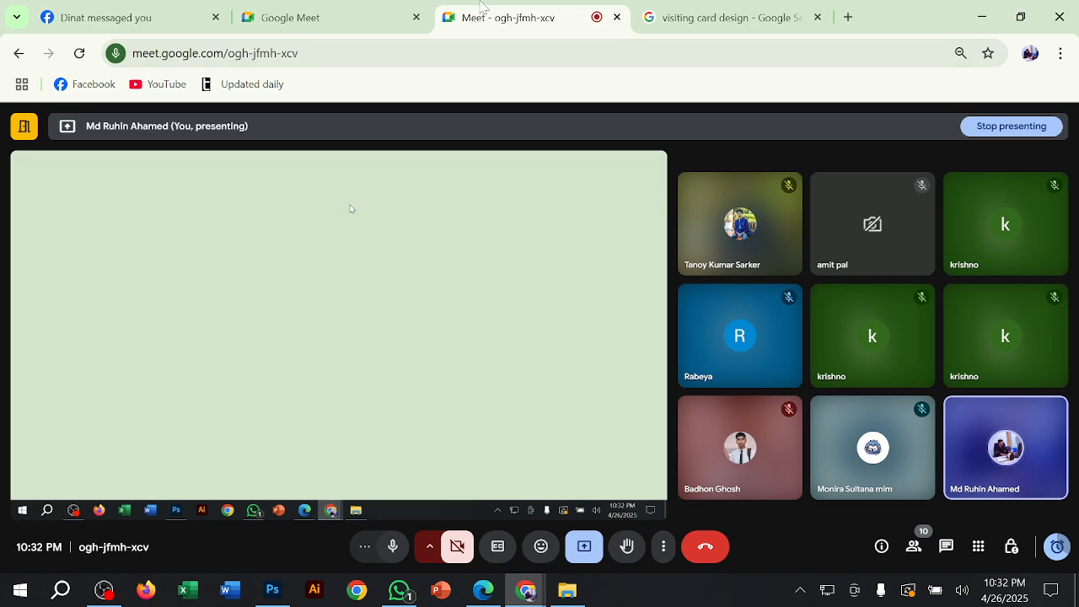
{"action": "left_click", "coordinate": [729, 15]}
{"action": "scroll", "coordinate": [580, 397], "scroll_direction": "down", "scroll_amount": 4}
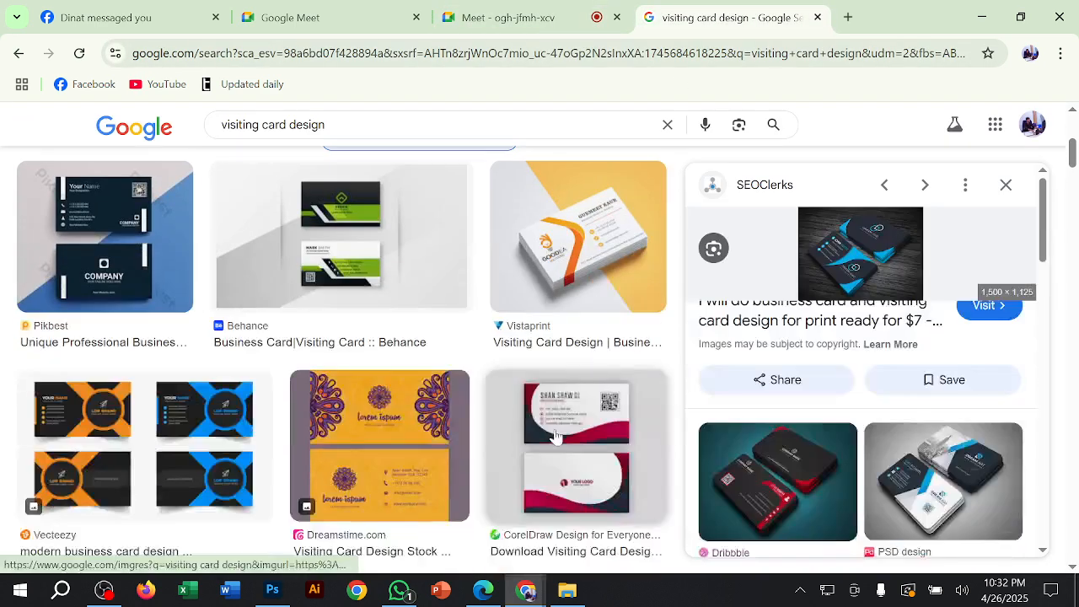
{"action": "left_click", "coordinate": [559, 413]}
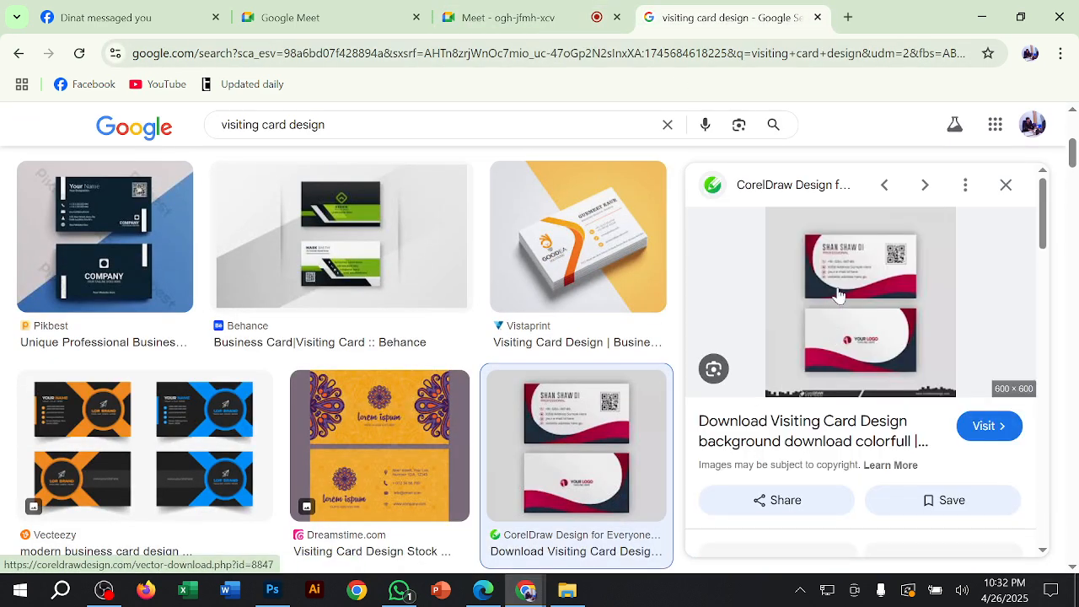
{"action": "right_click", "coordinate": [838, 355]}
{"action": "left_click", "coordinate": [688, 380]}
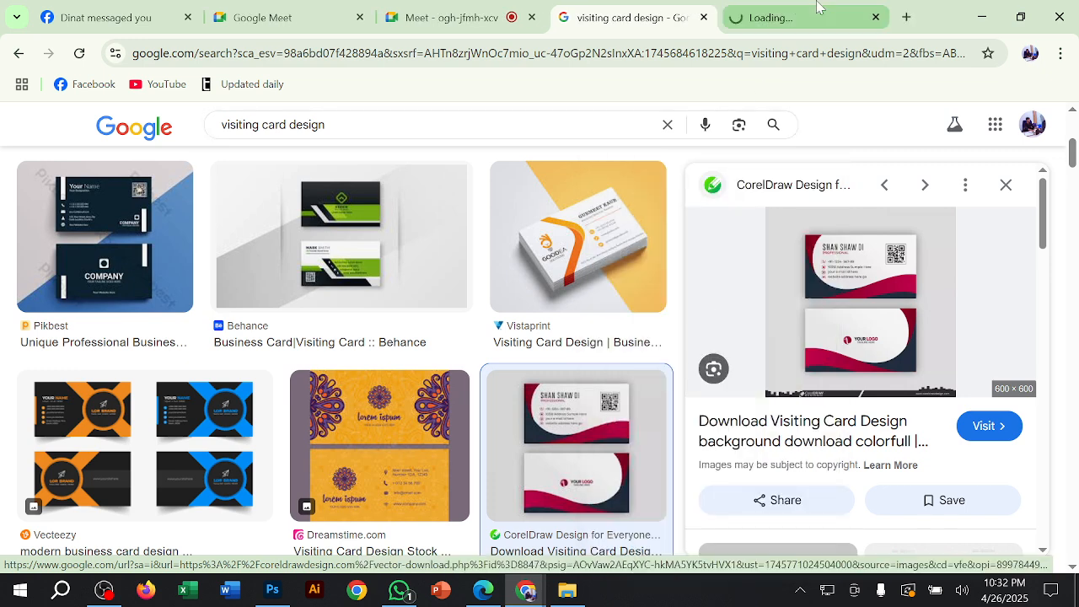
Step: Enlarge the opened card image to examine its name, job title and contact layout, and return to Photoshop
{"action": "left_click", "coordinate": [772, 17]}
{"action": "key", "text": "ctrl+plus"}
{"action": "key", "text": "ctrl+plus"}
{"action": "key", "text": "ctrl+plus"}
{"action": "key", "text": "ctrl+plus"}
{"action": "key", "text": "ctrl+plus"}
{"action": "key", "text": "ctrl+plus"}
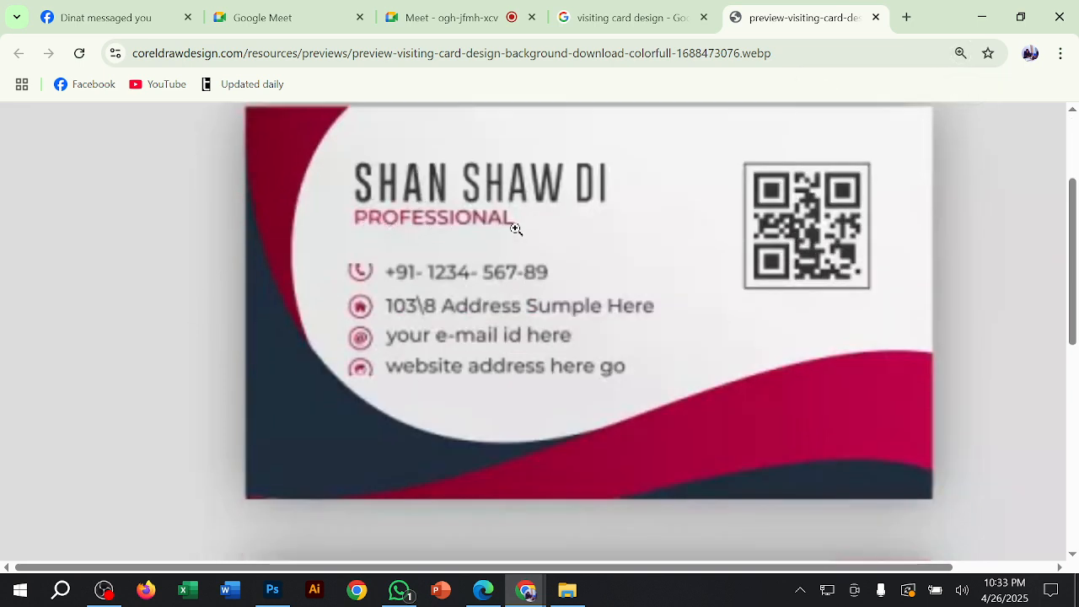
{"action": "left_click", "coordinate": [982, 17]}
{"action": "left_click", "coordinate": [591, 192]}
{"action": "left_click", "coordinate": [387, 197]}
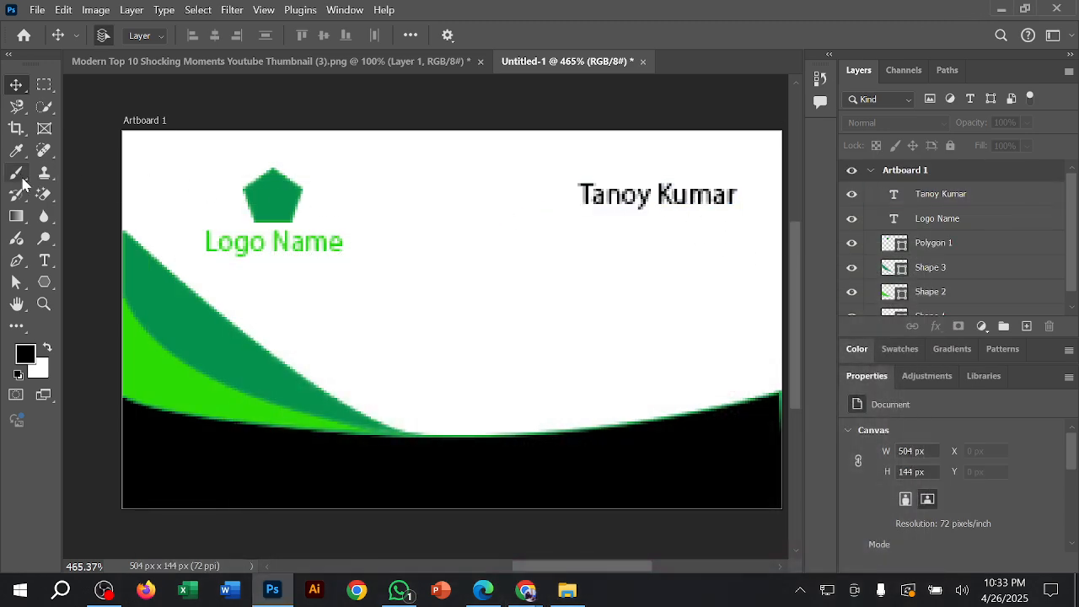
Step: Add the 11 pt black text "Graphics Dessigner" and move it directly beneath the person's name
{"action": "left_click", "coordinate": [45, 260]}
{"action": "left_click", "coordinate": [600, 250]}
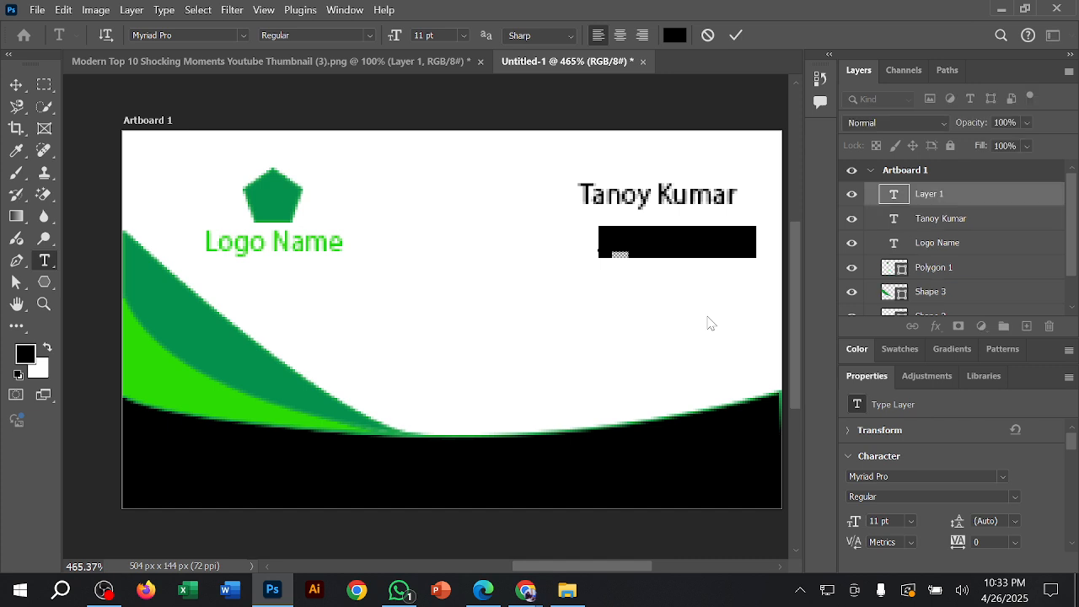
{"action": "type", "text": "Gra"}
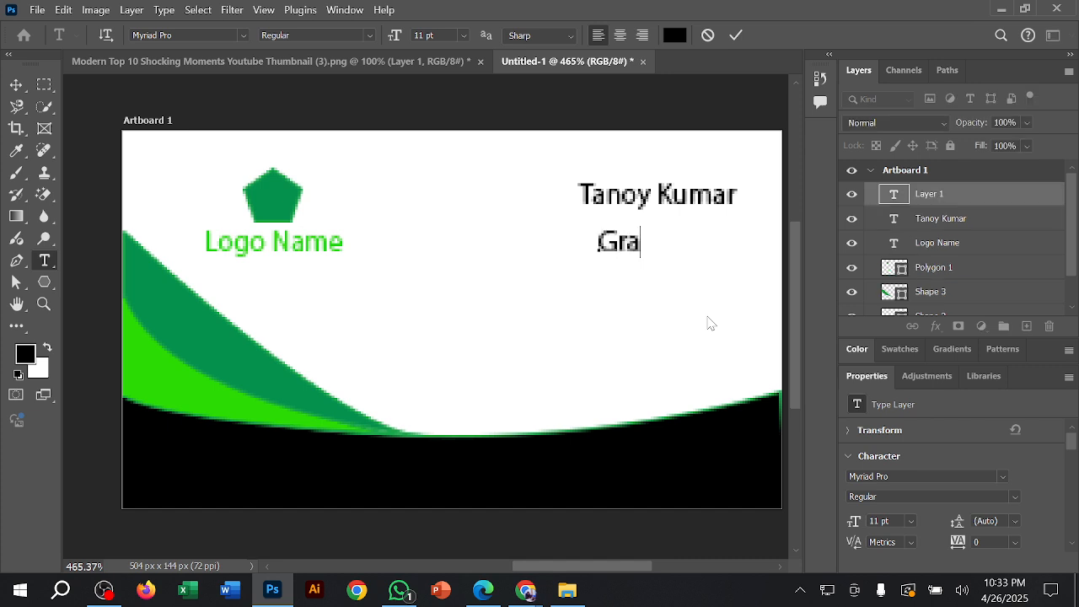
{"action": "type", "text": "phics Des"}
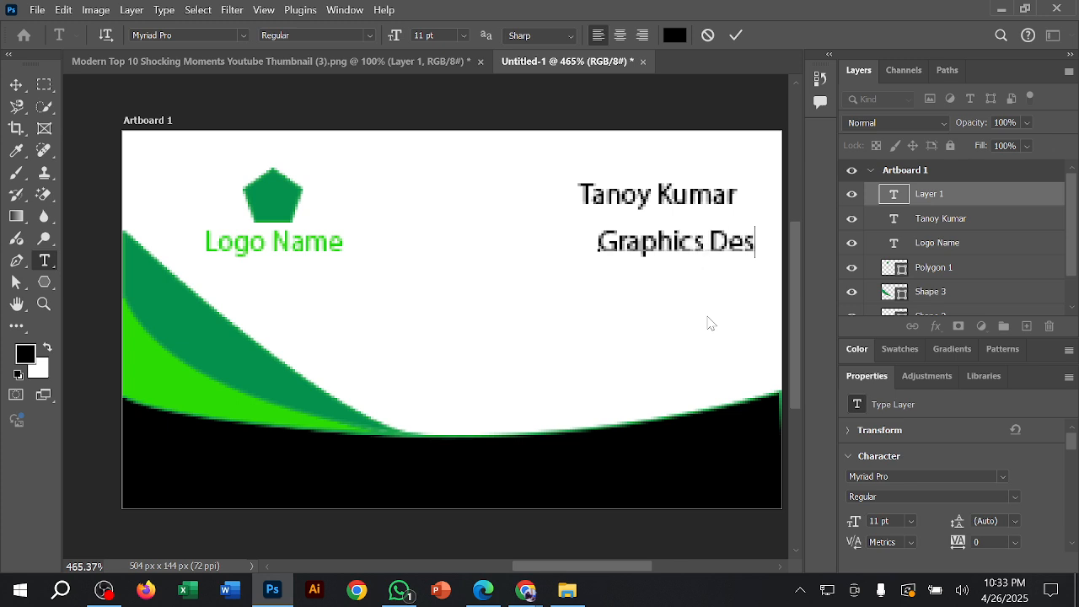
{"action": "type", "text": "sig"}
{"action": "left_click", "coordinate": [16, 84]}
{"action": "left_click_drag", "start_coordinate": [682, 259], "coordinate": [612, 250]}
Step: Scale the person's name text up to about 144% and apply the transformation
{"action": "left_click", "coordinate": [666, 194]}
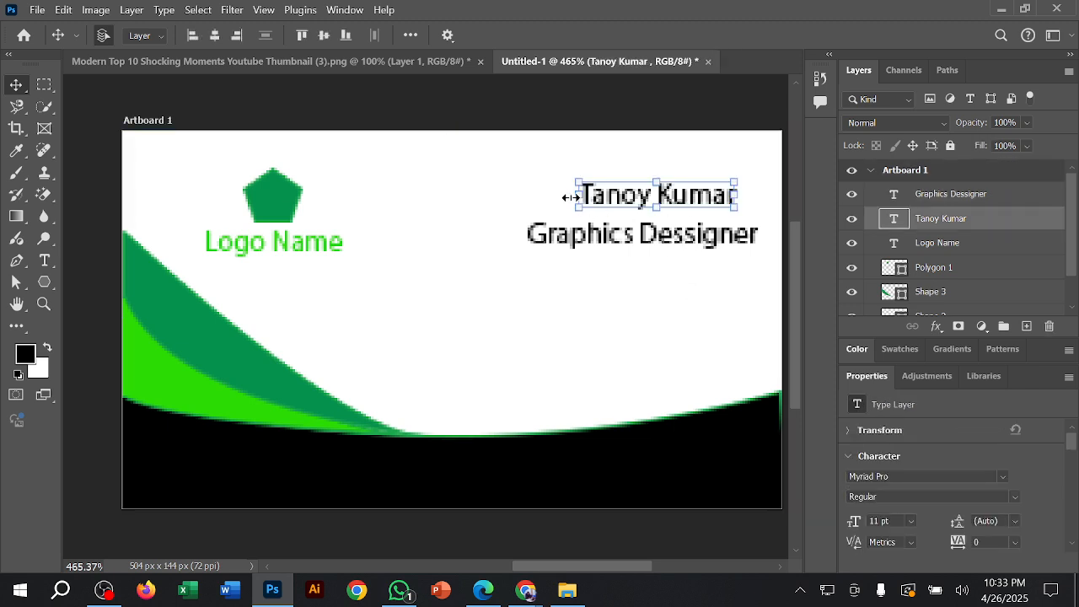
{"action": "left_click_drag", "start_coordinate": [571, 196], "coordinate": [507, 194]}
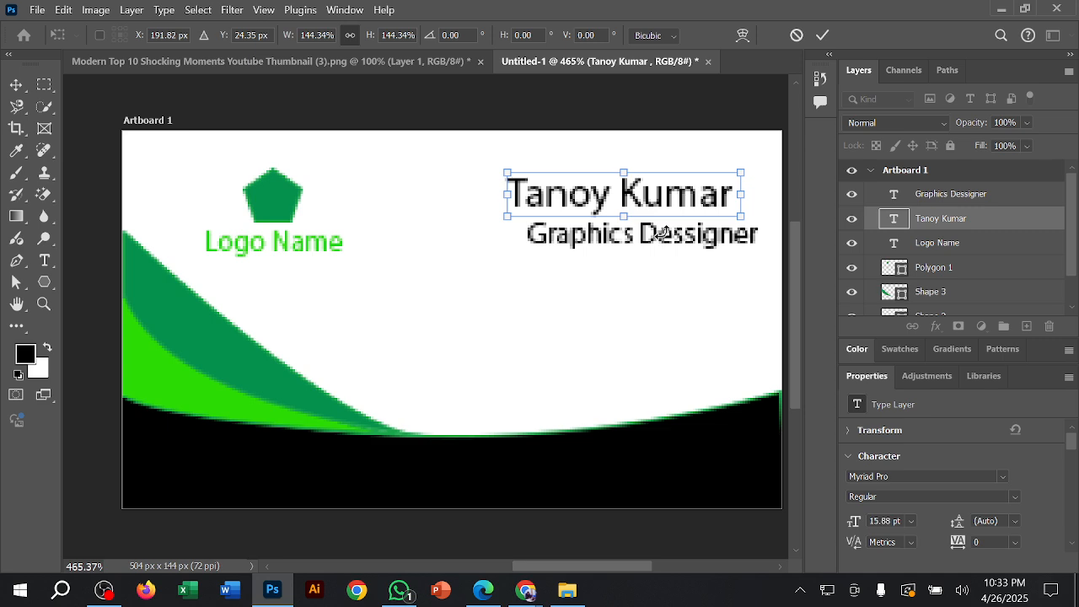
{"action": "left_click", "coordinate": [822, 35]}
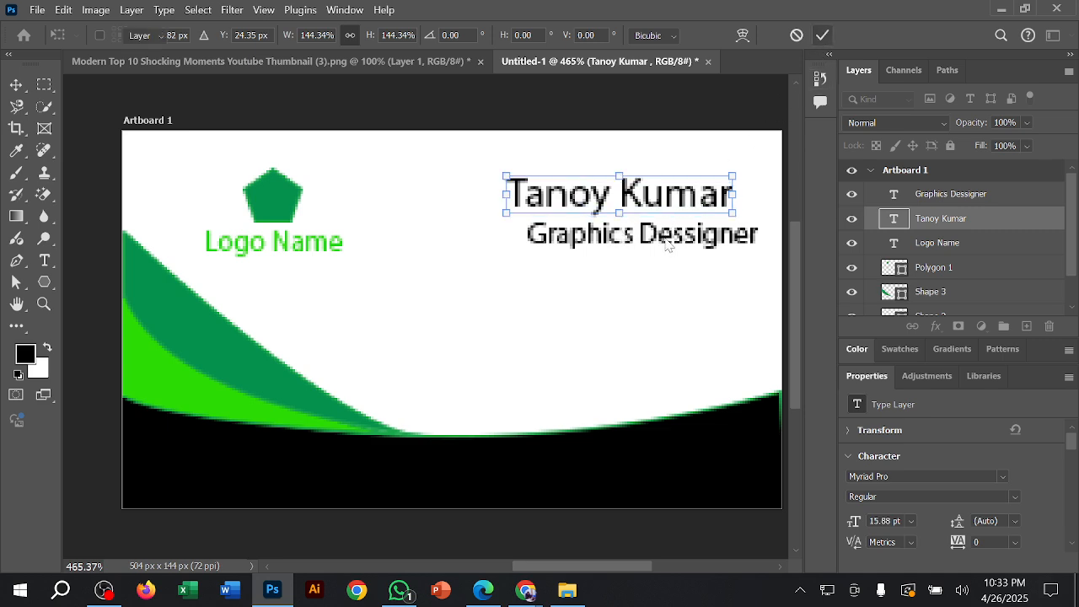
Step: Scale the job title text down to about 89%, align its right edge beneath the person's name, and apply the transformation
{"action": "left_click", "coordinate": [662, 242]}
{"action": "left_click", "coordinate": [542, 241]}
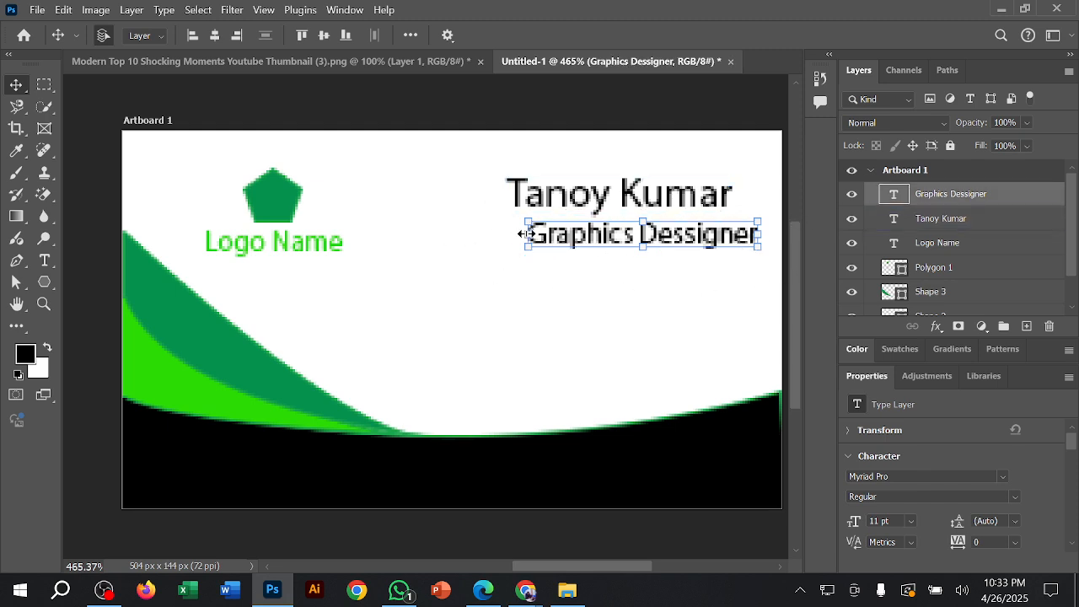
{"action": "key", "text": "ctrl+t"}
{"action": "left_click_drag", "start_coordinate": [530, 235], "coordinate": [558, 235]}
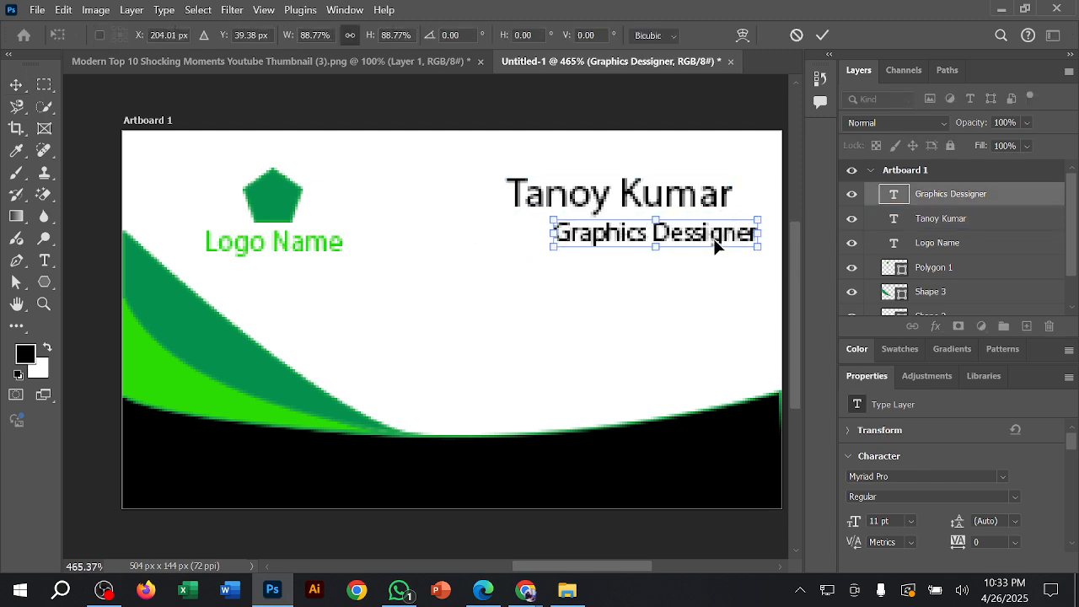
{"action": "left_click_drag", "start_coordinate": [715, 241], "coordinate": [690, 232]}
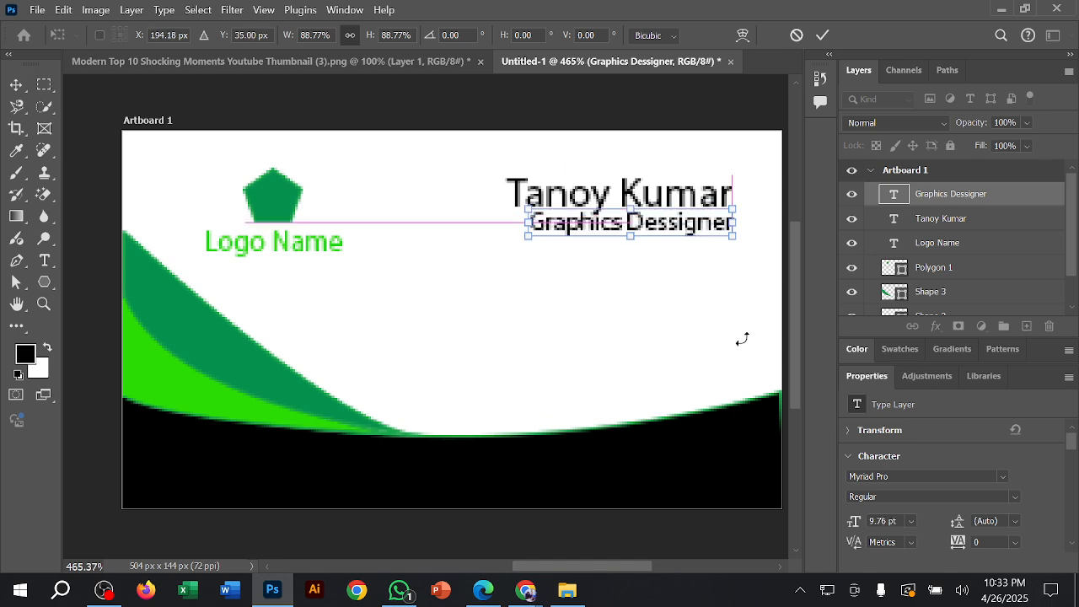
{"action": "key", "text": "Down"}
{"action": "key", "text": "Down"}
{"action": "key", "text": "Down"}
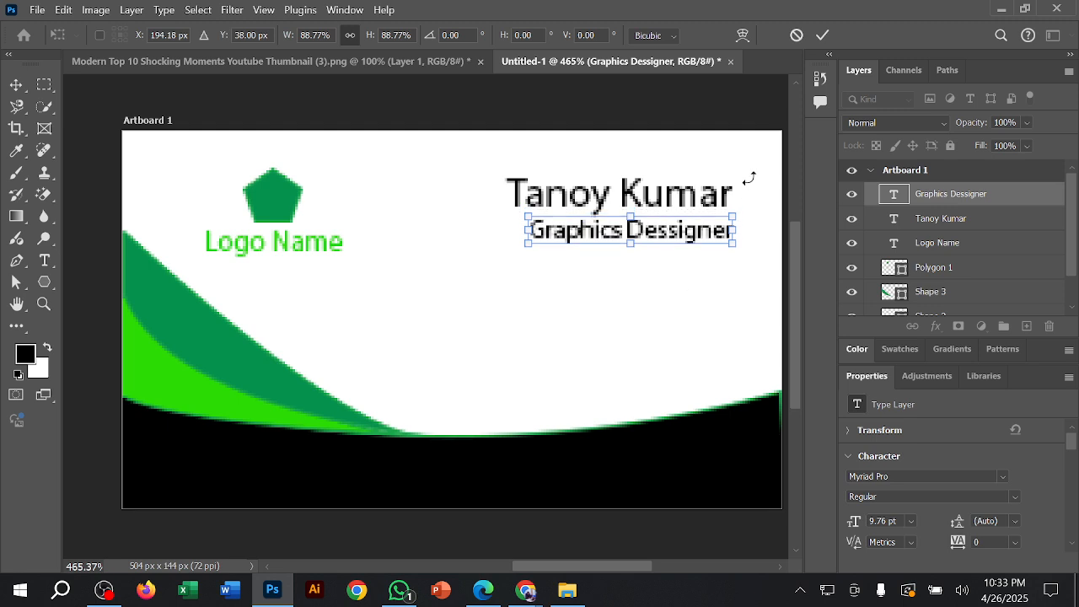
{"action": "key", "text": "Up"}
{"action": "left_click", "coordinate": [825, 38]}
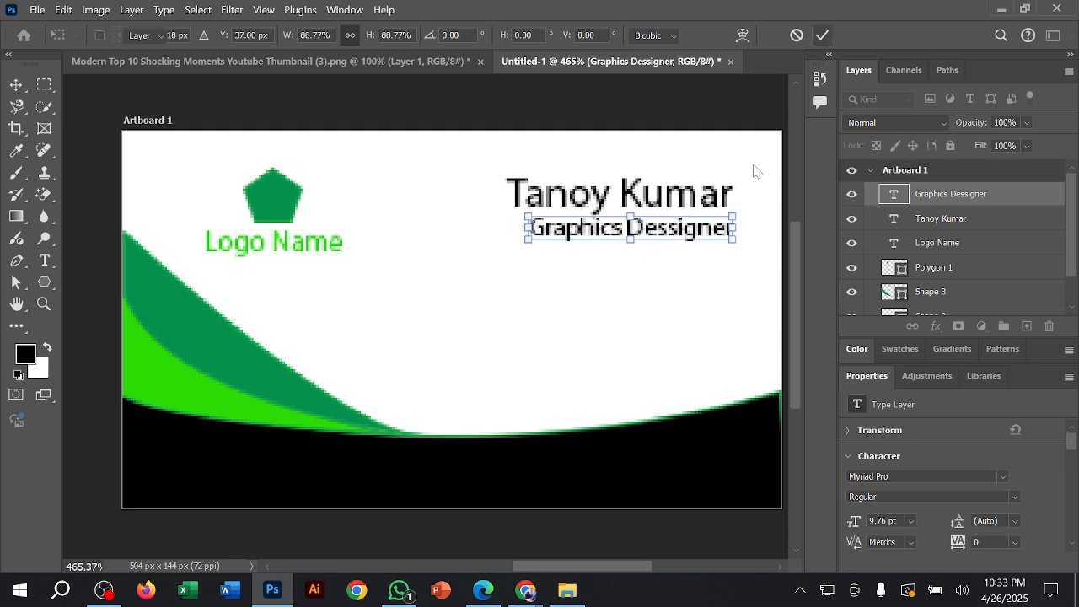
{"action": "left_click", "coordinate": [667, 297]}
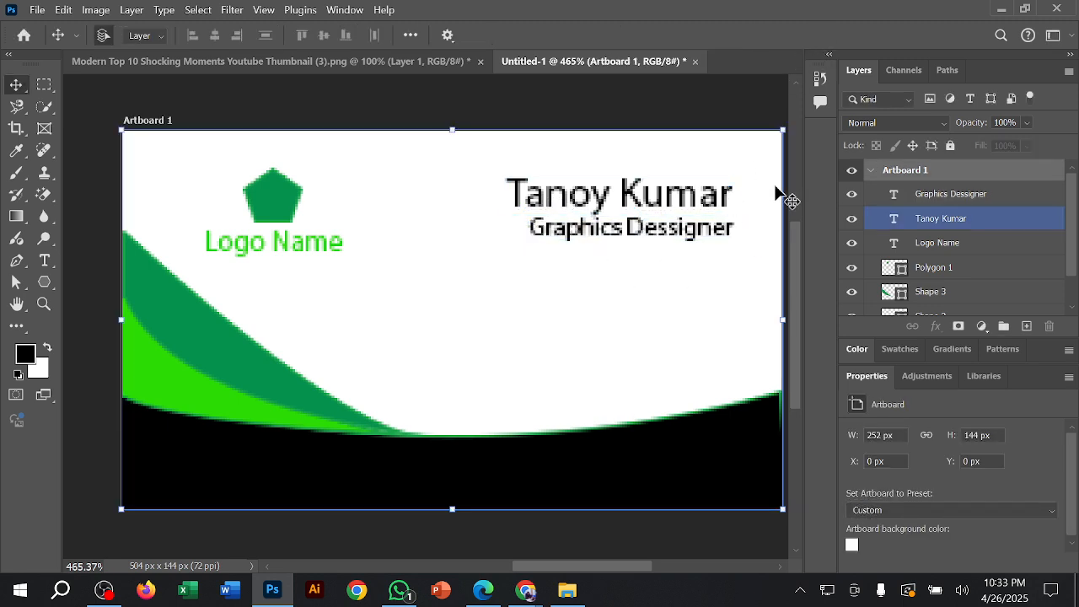
{"action": "left_click", "coordinate": [588, 229]}
{"action": "left_click", "coordinate": [753, 259]}
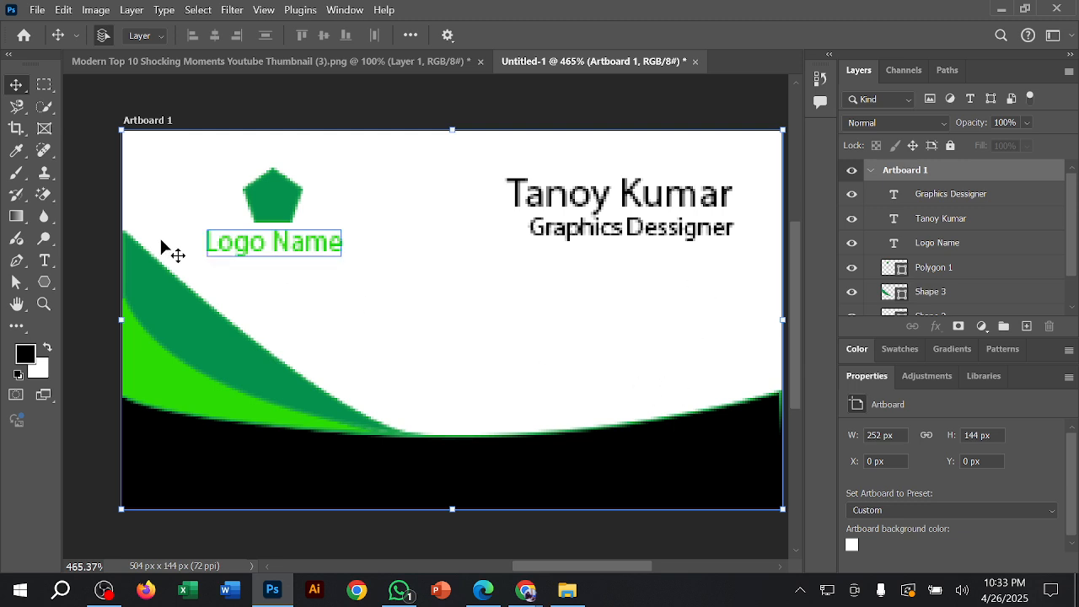
Step: Add the 11 pt black text "Number>" below the job title
{"action": "left_click", "coordinate": [44, 261]}
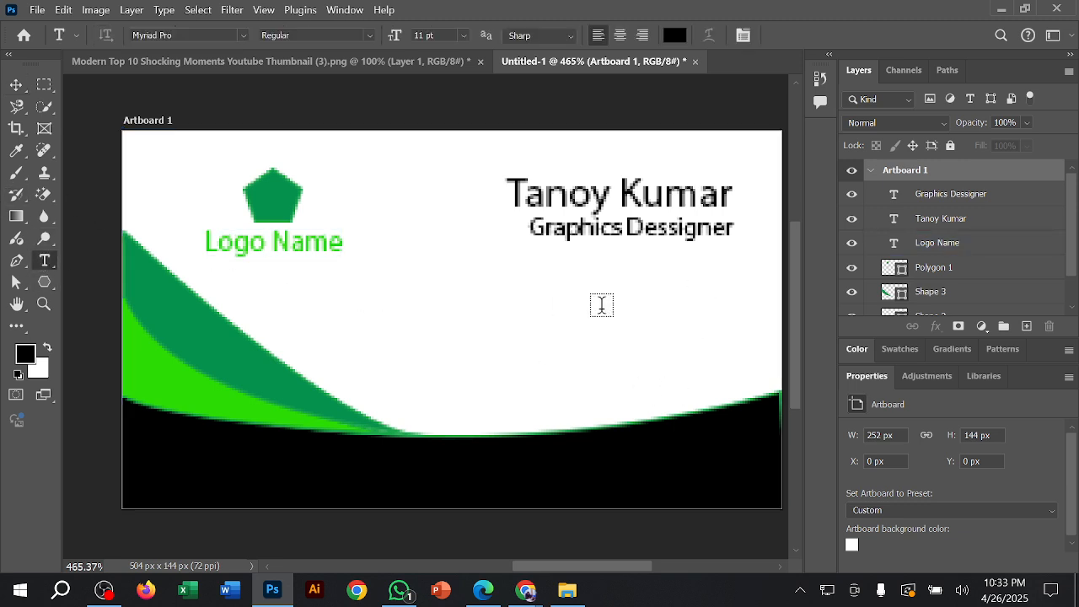
{"action": "left_click", "coordinate": [748, 313]}
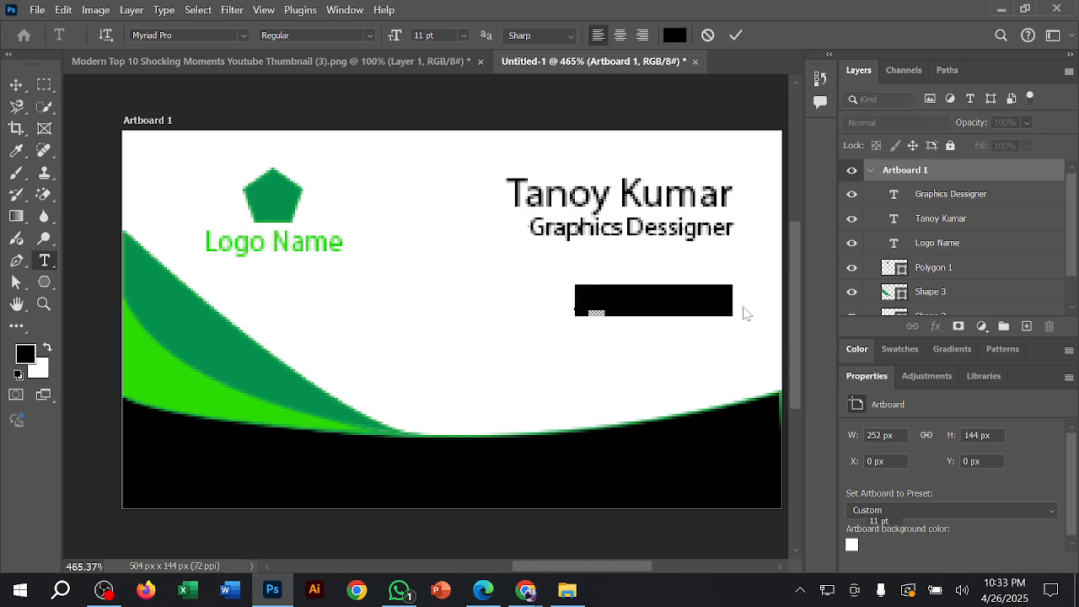
{"action": "type", "text": "N"}
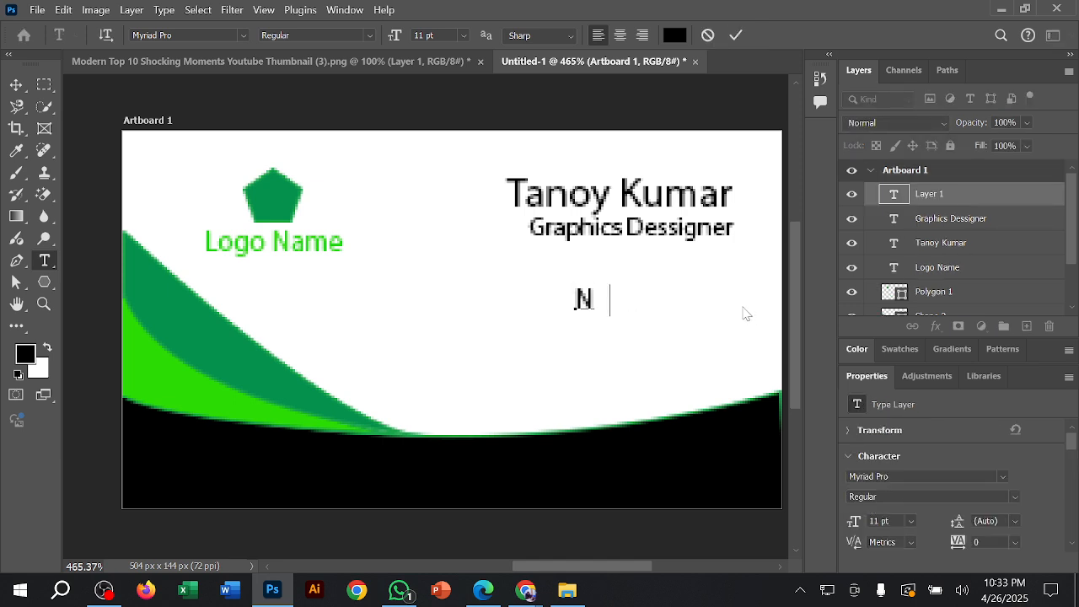
{"action": "type", "text": "umber>"}
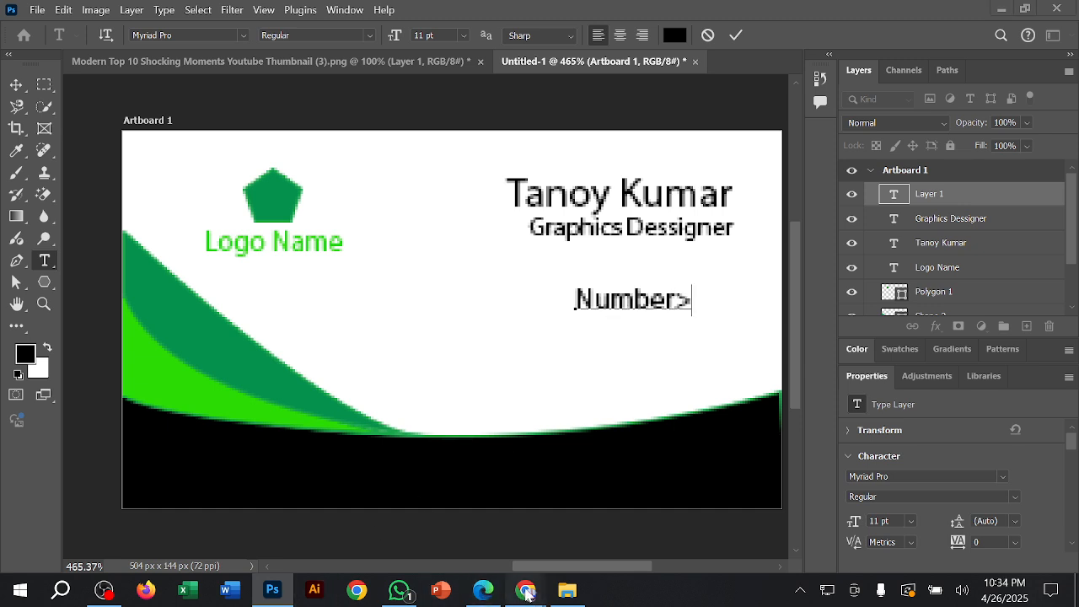
Step: Switch to the Google Meet call in Chrome, dismiss the raised-hand notification, and return to Photoshop
{"action": "mouse_move", "coordinate": [526, 590]}
{"action": "left_click", "coordinate": [425, 506]}
{"action": "left_click", "coordinate": [453, 17]}
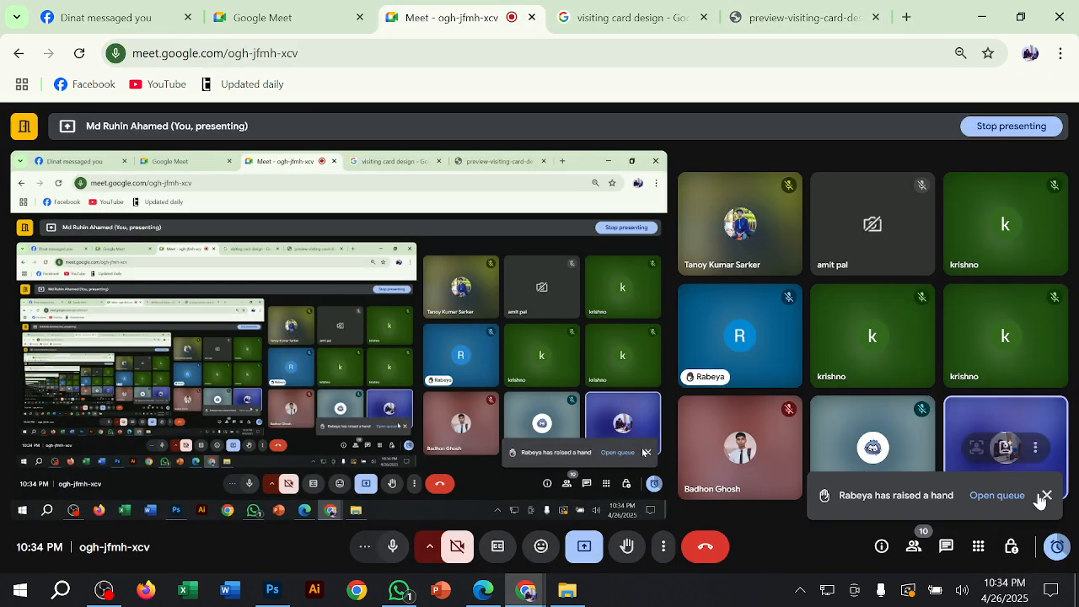
{"action": "left_click", "coordinate": [1045, 496]}
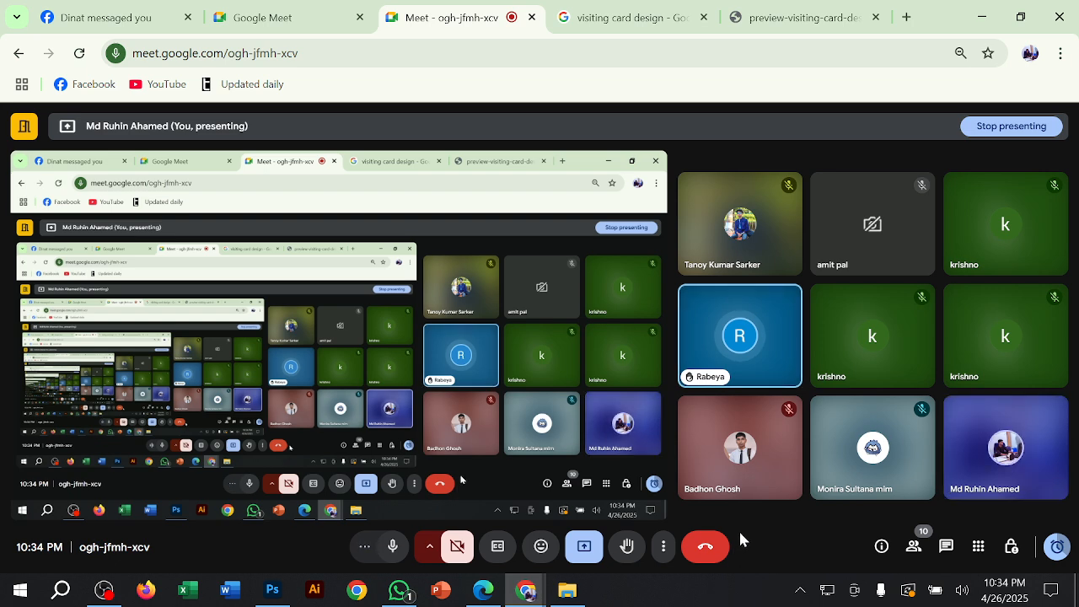
{"action": "left_click", "coordinate": [985, 21]}
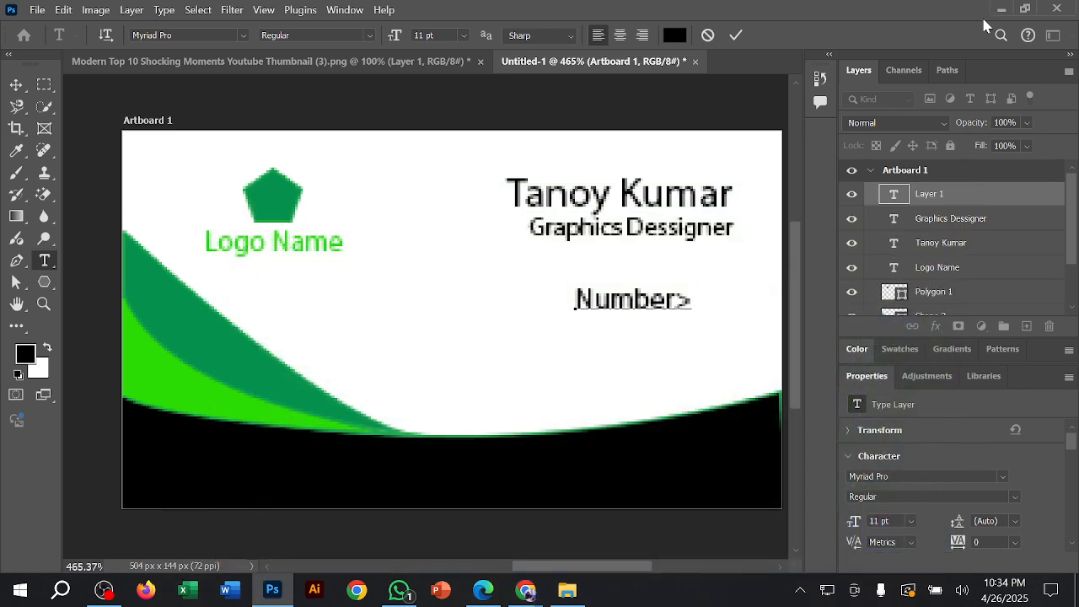
Step: Correct the job title's spelling to "Graphics Designer" and commit the text
{"action": "left_click", "coordinate": [664, 226]}
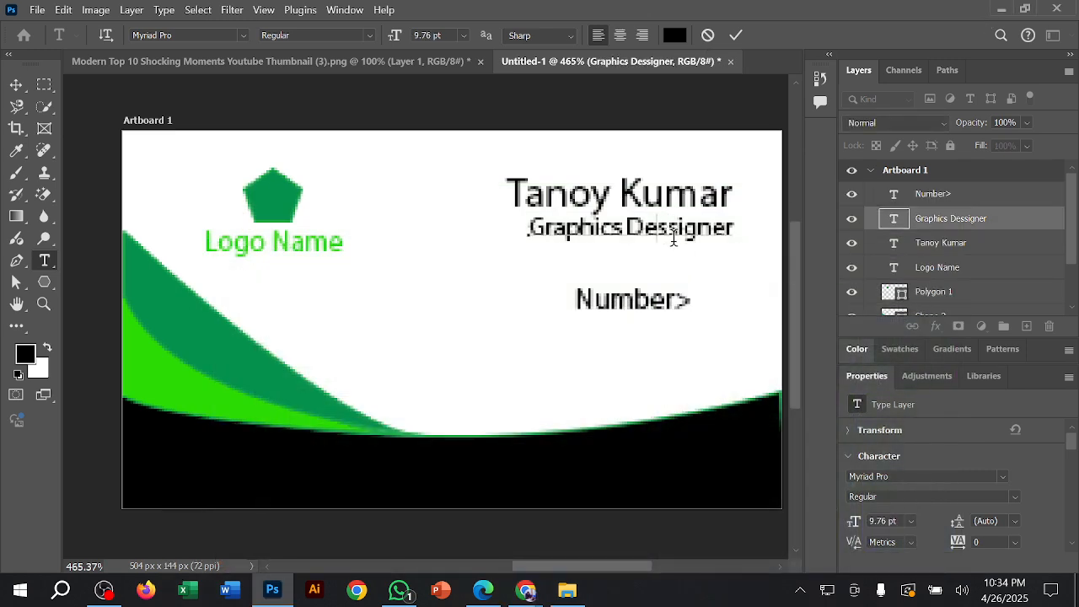
{"action": "key", "text": "BackSpace"}
{"action": "left_click", "coordinate": [735, 35]}
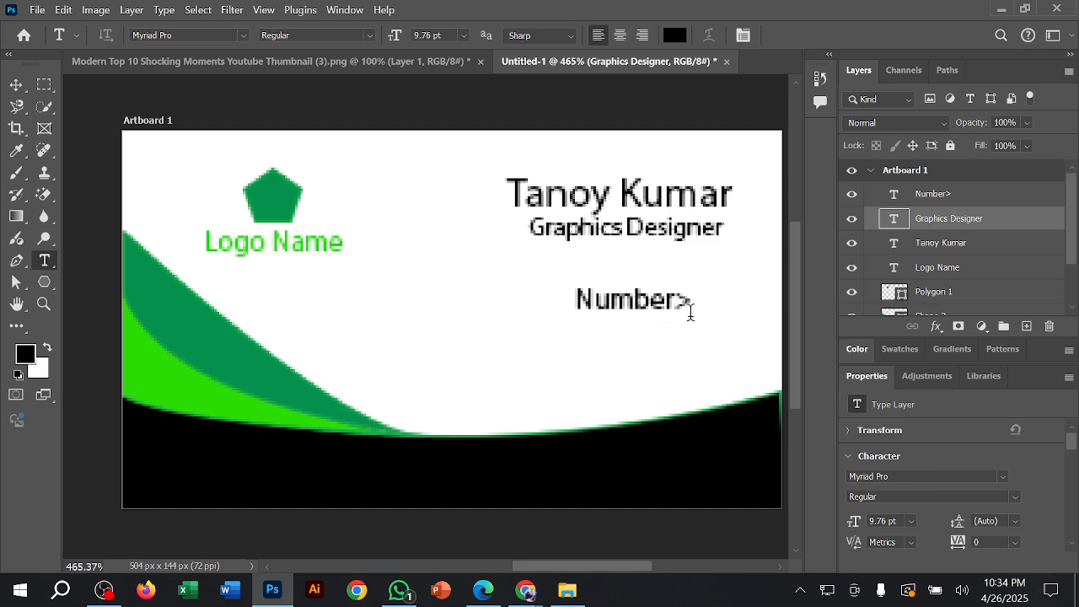
Step: Replace the ">" after "Number" with a colon and the phone number, and commit the text
{"action": "left_click_drag", "start_coordinate": [681, 302], "coordinate": [692, 302]}
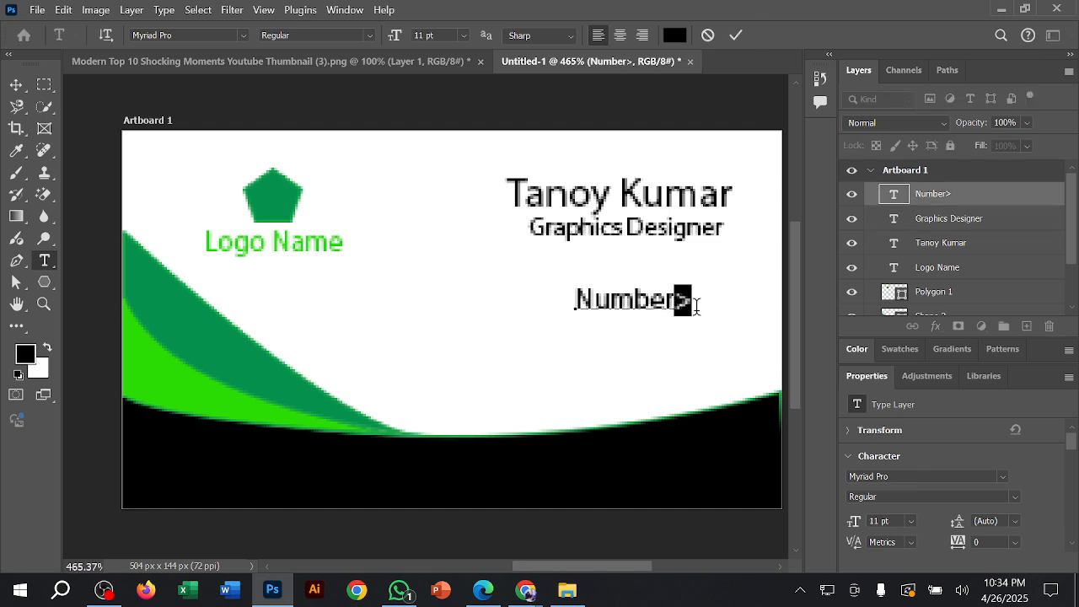
{"action": "key", "text": "BackSpace"}
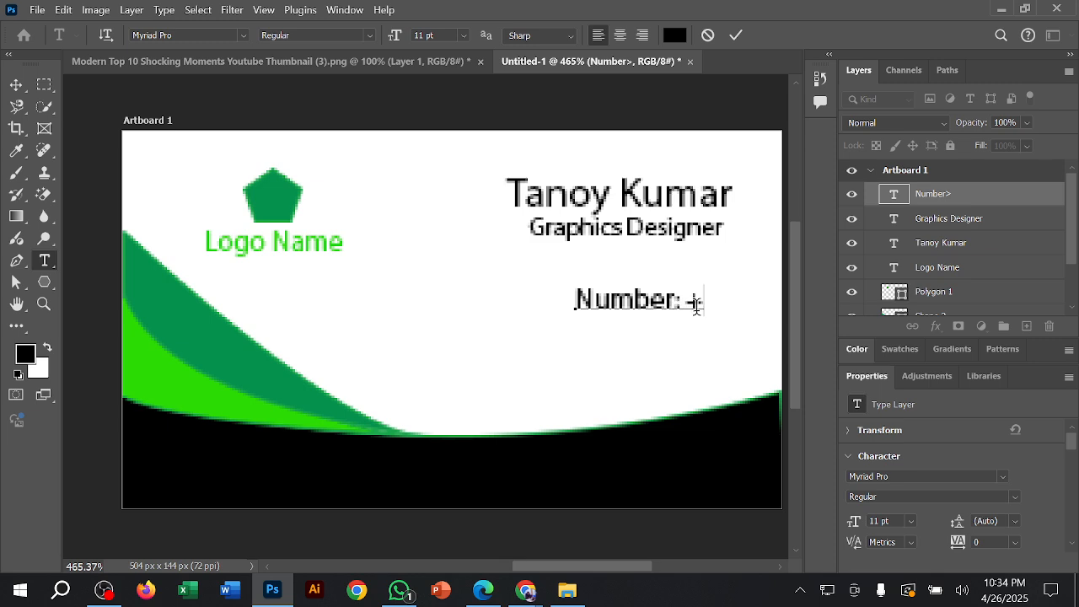
{"action": "type", "text": ": +88017"}
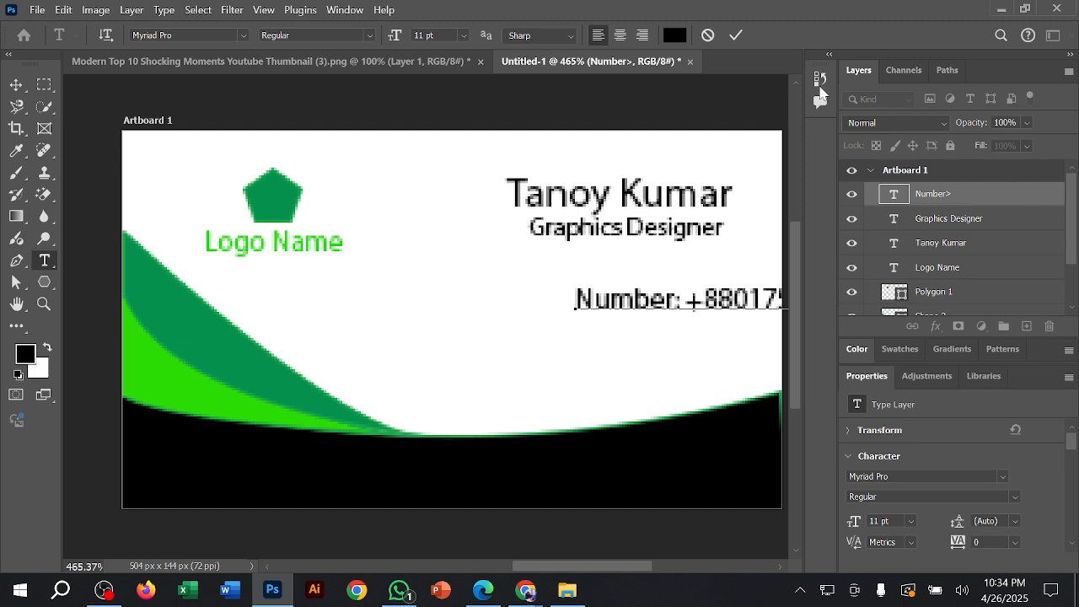
{"action": "left_click", "coordinate": [732, 36]}
{"action": "left_click_drag", "start_coordinate": [741, 297], "coordinate": [651, 297]}
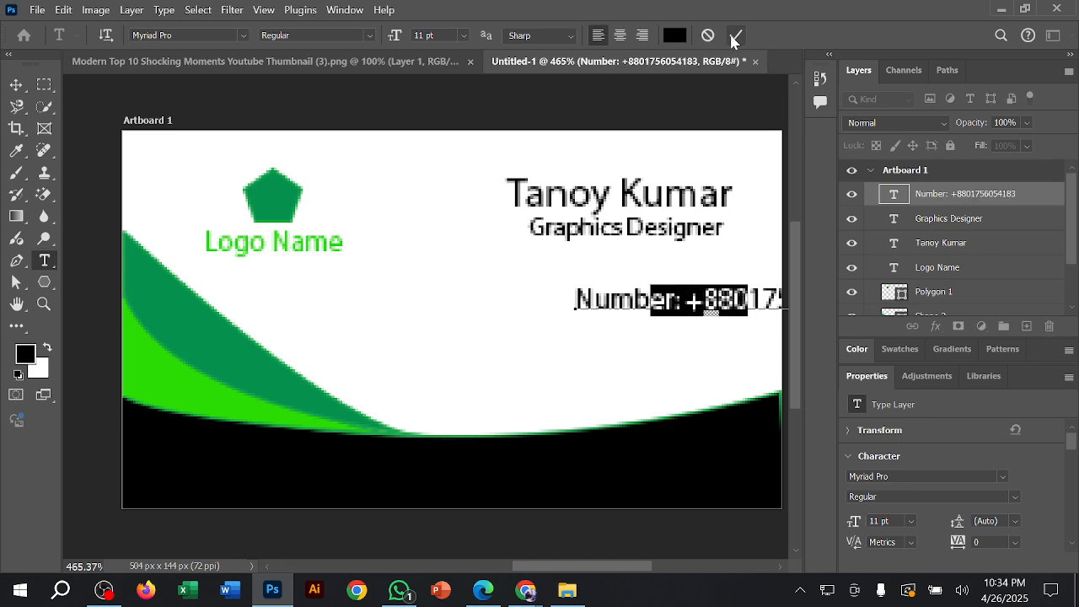
{"action": "left_click", "coordinate": [736, 36]}
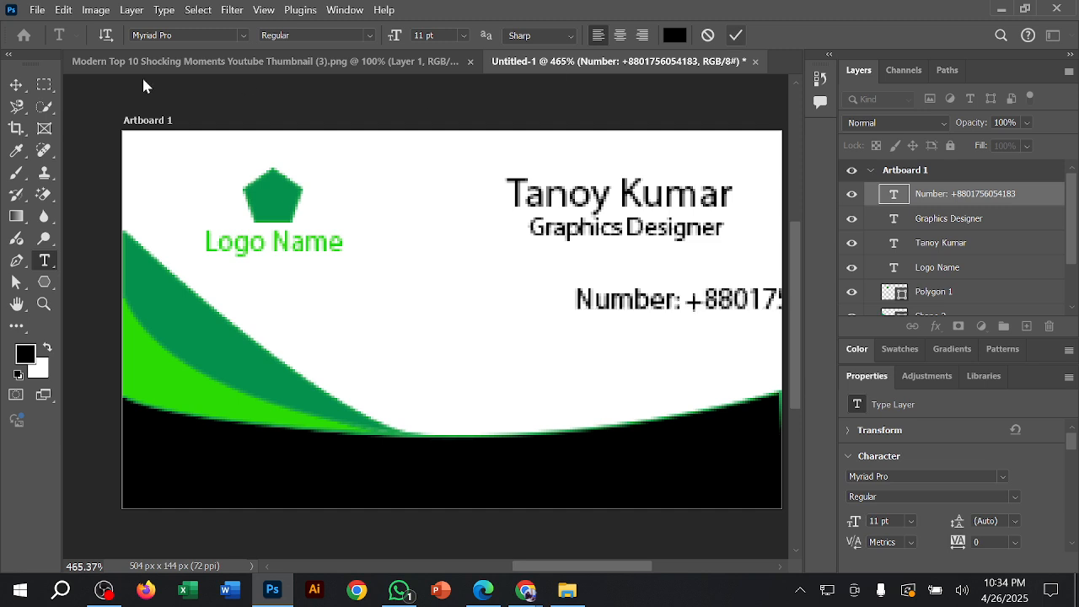
Step: Move the phone number text about 47 px left and 6 px up so it fits on the card beneath the job title
{"action": "left_click", "coordinate": [17, 85]}
{"action": "left_click", "coordinate": [634, 310]}
{"action": "left_click_drag", "start_coordinate": [639, 310], "coordinate": [517, 297]}
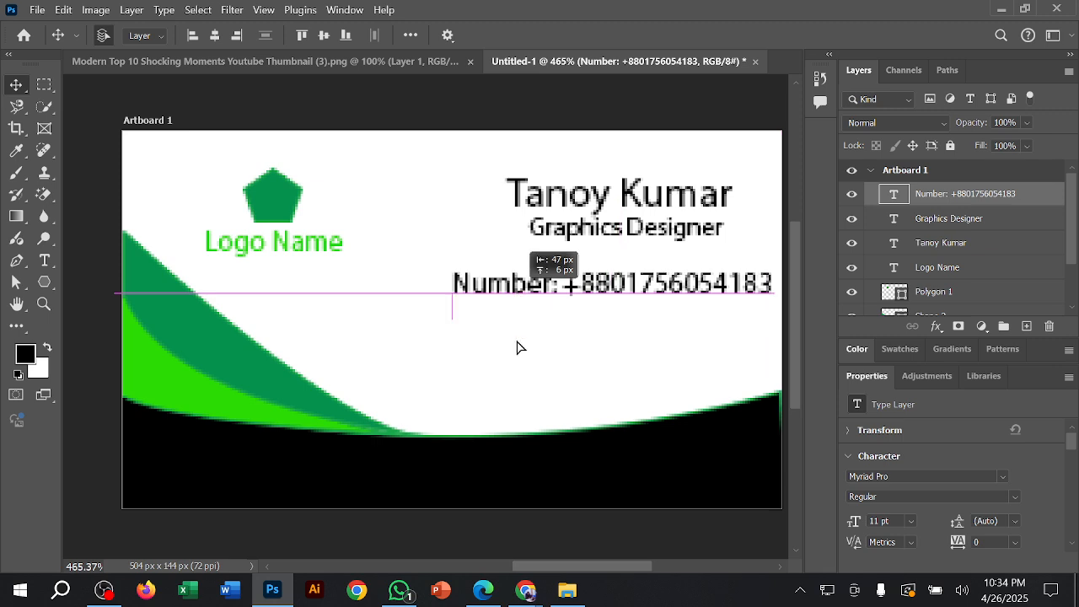
{"action": "left_click_drag", "start_coordinate": [519, 347], "coordinate": [519, 348]}
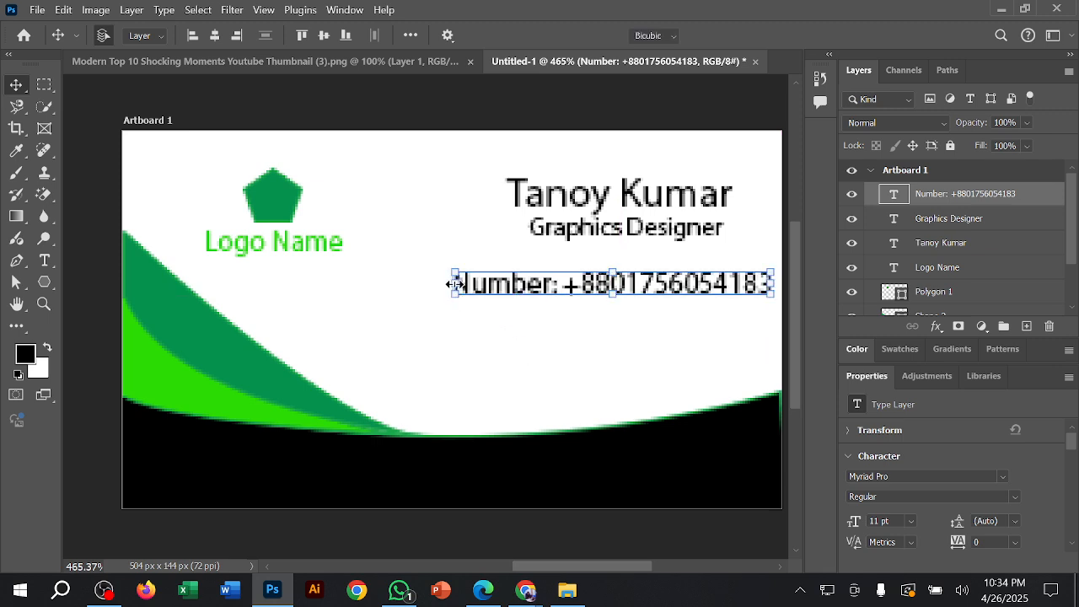
{"action": "mouse_move", "coordinate": [450, 285]}
{"action": "left_mouse_down"}
{"action": "mouse_move", "coordinate": [494, 288]}
{"action": "mouse_move", "coordinate": [436, 301]}
{"action": "left_mouse_up"}
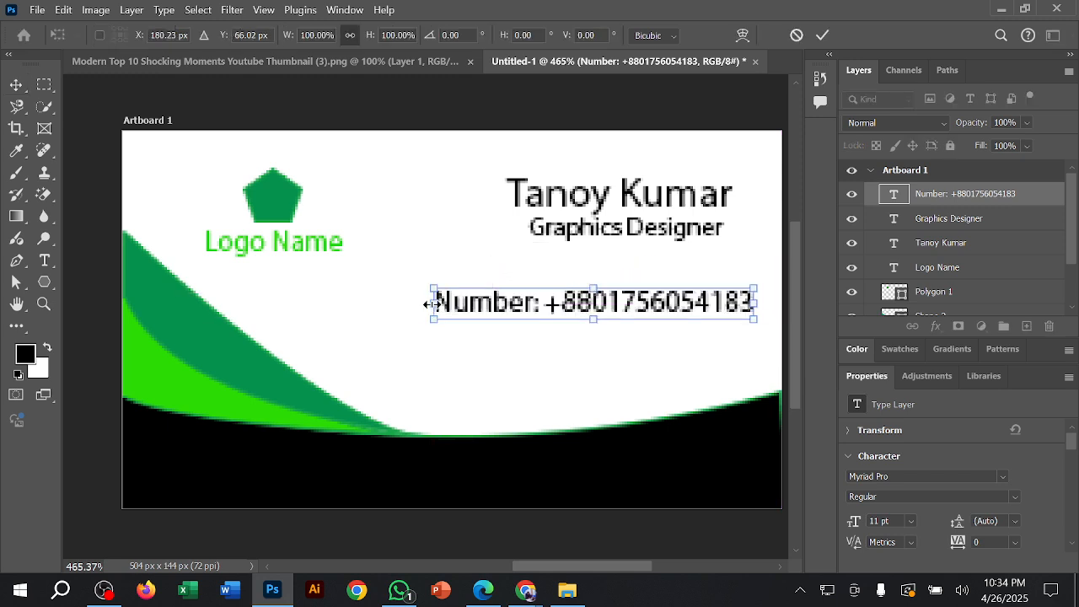
{"action": "left_click_drag", "start_coordinate": [436, 302], "coordinate": [529, 302]}
{"action": "left_click_drag", "start_coordinate": [843, 10], "coordinate": [824, 44]}
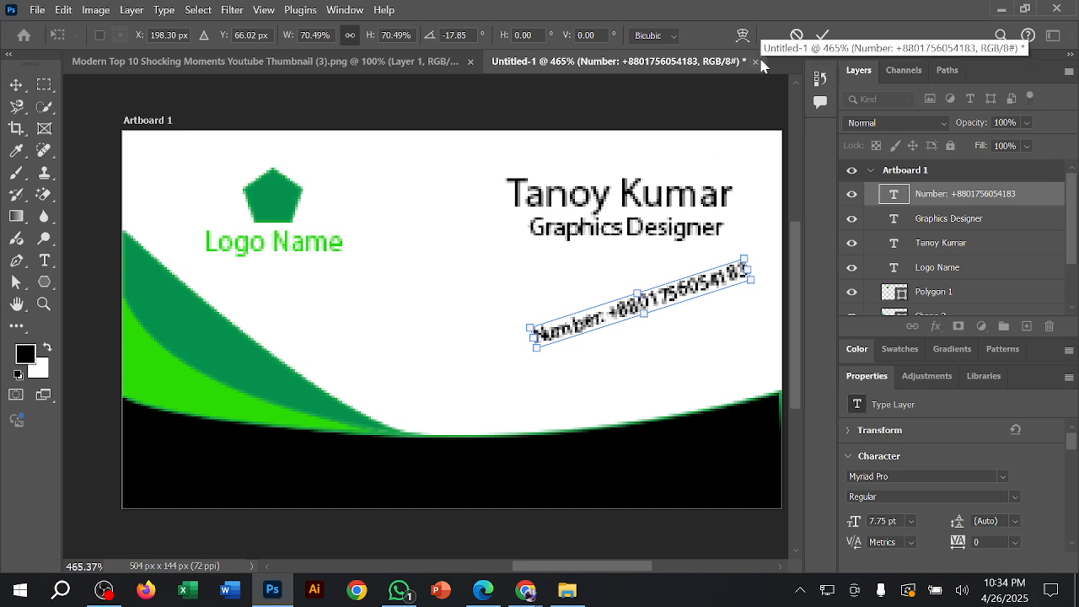
{"action": "left_click", "coordinate": [797, 35]}
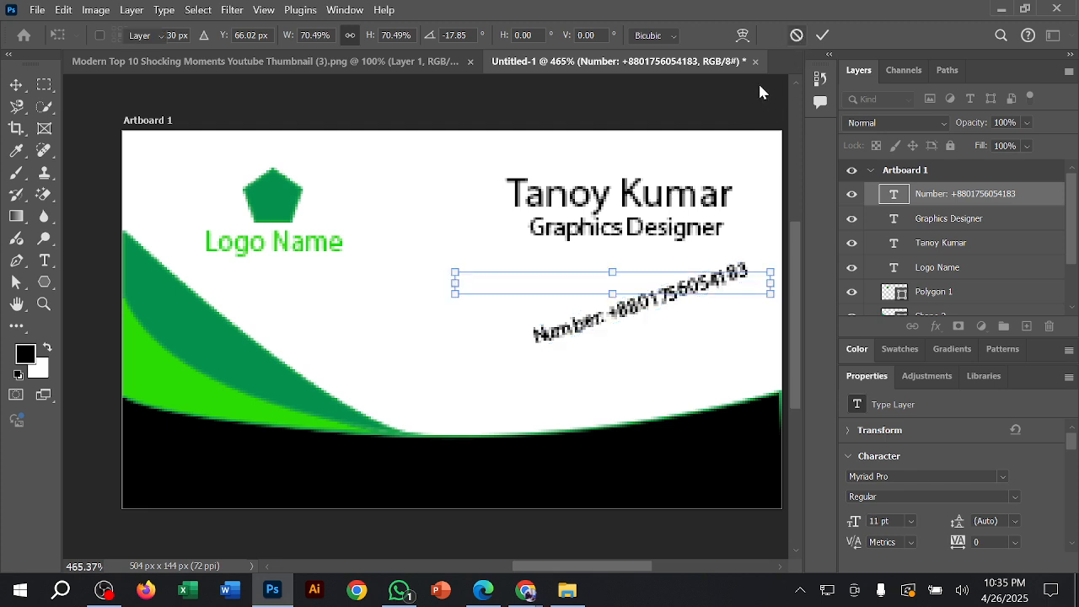
Step: Scale the phone number text down to about 68%, align its left edge with the job title, and apply the transformation
{"action": "left_click", "coordinate": [455, 282]}
{"action": "left_click_drag", "start_coordinate": [456, 284], "coordinate": [580, 285]}
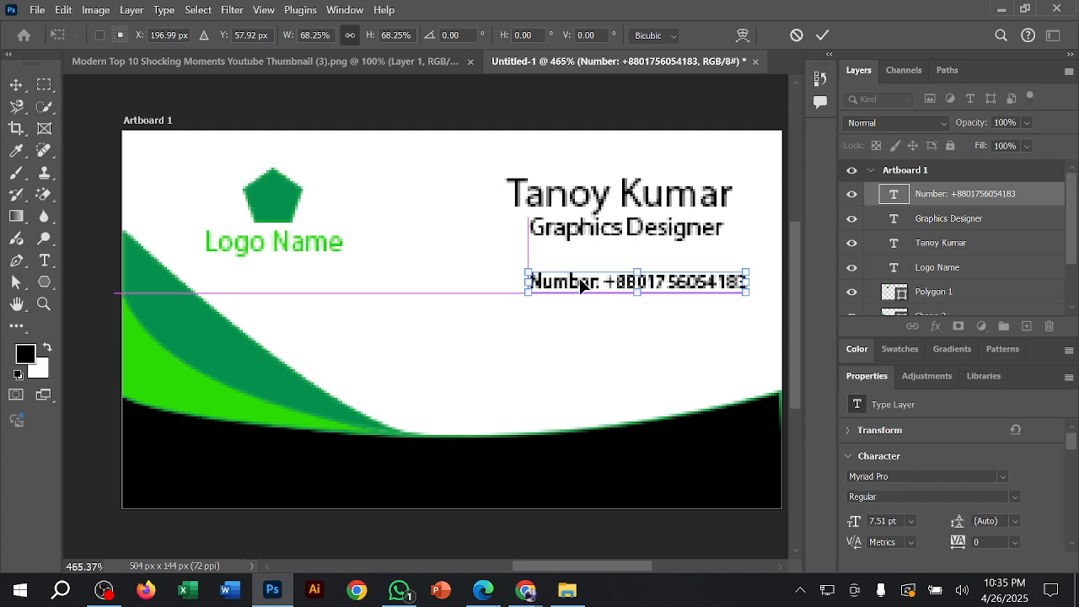
{"action": "left_click", "coordinate": [823, 34]}
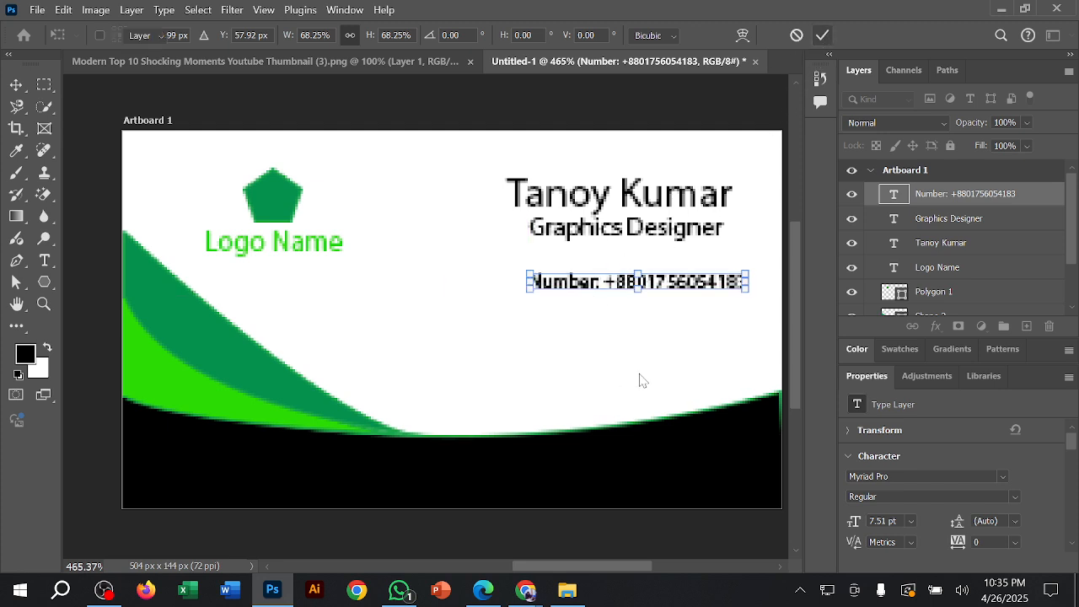
Step: Duplicate the phone number line twice, stacking the copies evenly beneath the original
{"action": "left_click", "coordinate": [671, 290]}
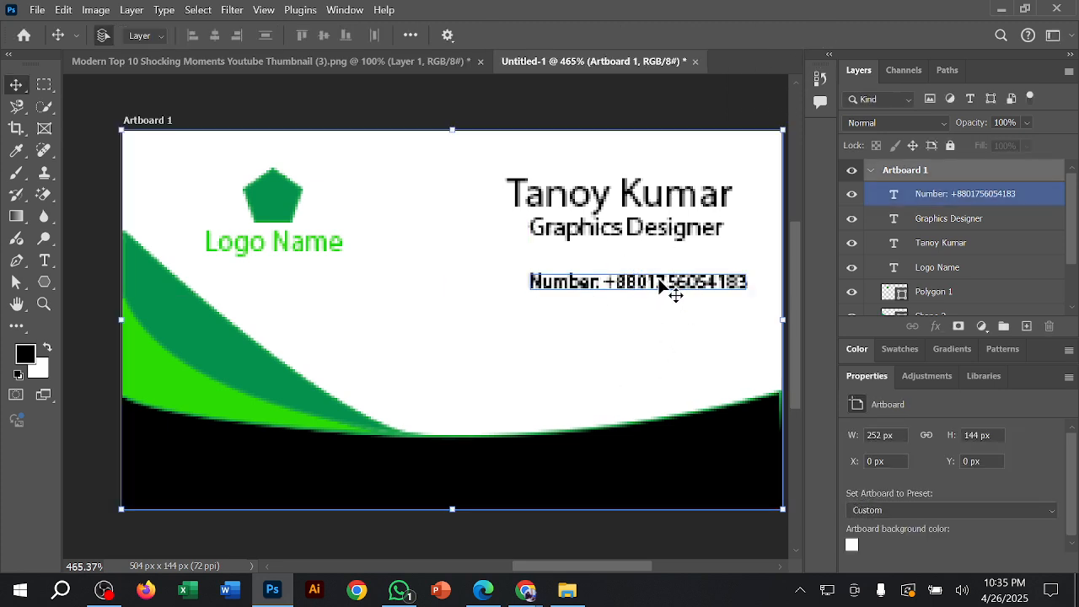
{"action": "left_click", "coordinate": [641, 364]}
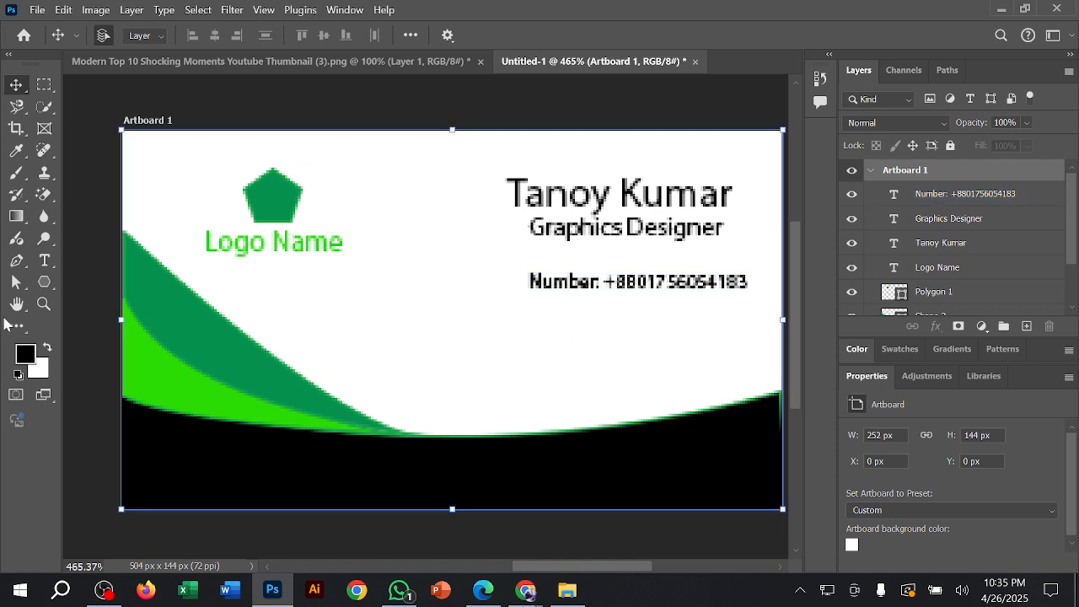
{"action": "left_click", "coordinate": [694, 291]}
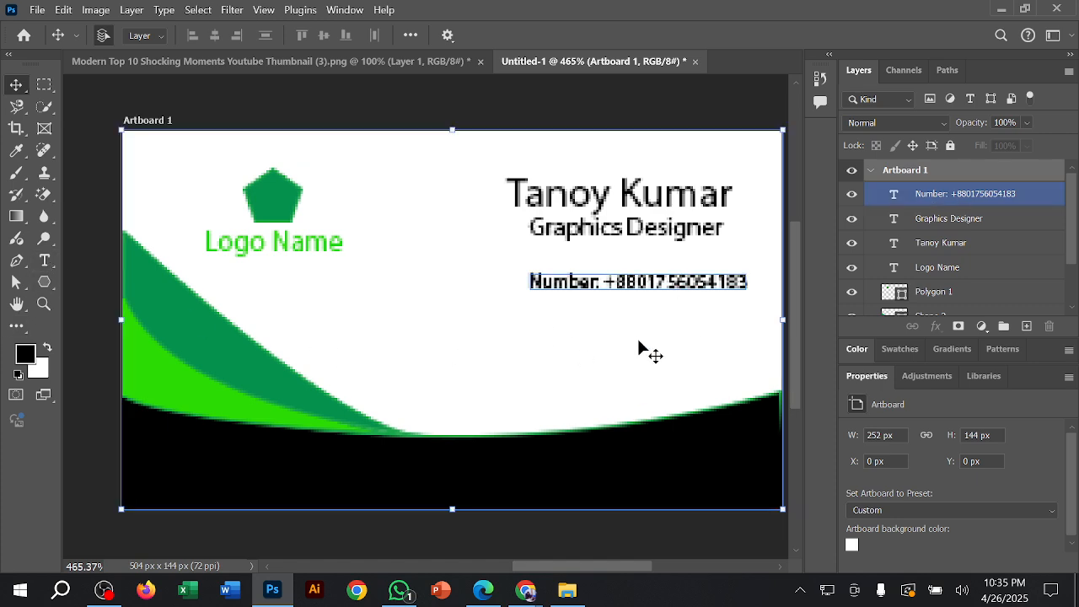
{"action": "left_click", "coordinate": [646, 352]}
{"action": "left_click", "coordinate": [680, 287]}
{"action": "left_click", "coordinate": [688, 292]}
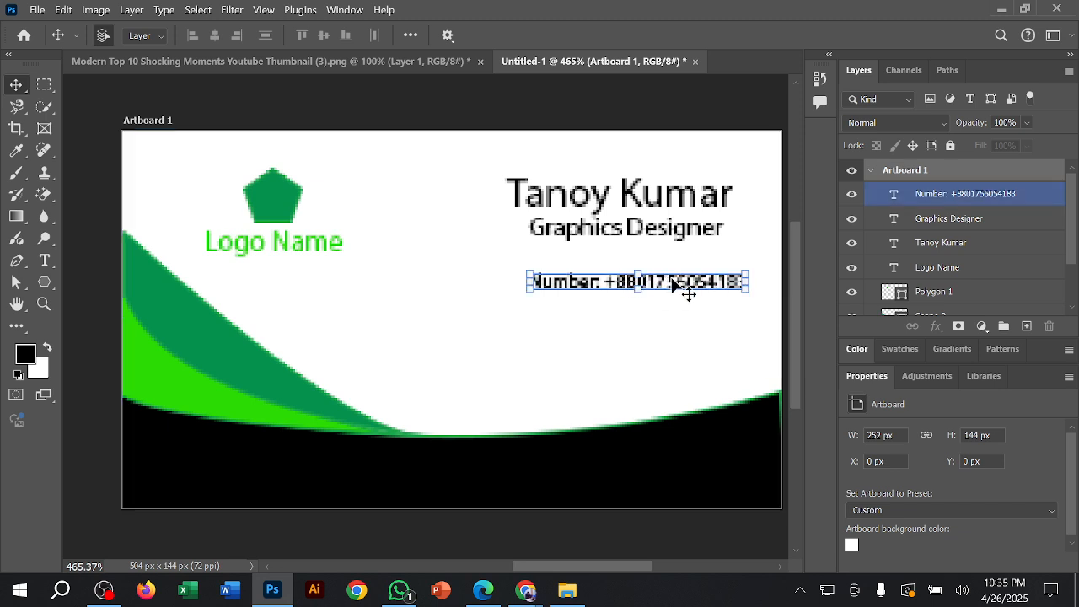
{"action": "left_click", "coordinate": [674, 292]}
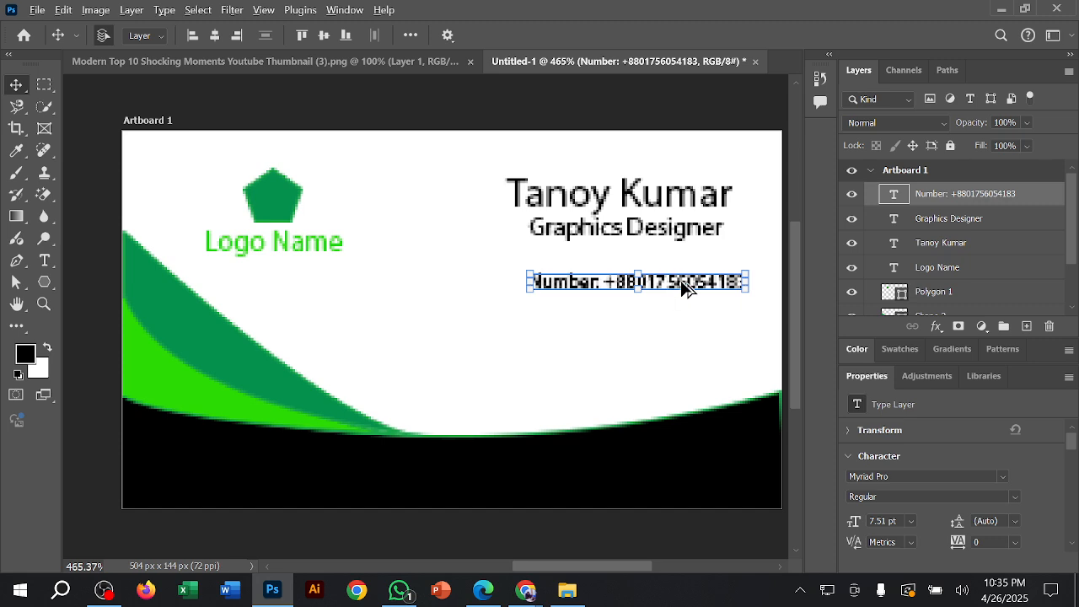
{"action": "left_click_drag", "start_coordinate": [686, 286], "coordinate": [679, 349]}
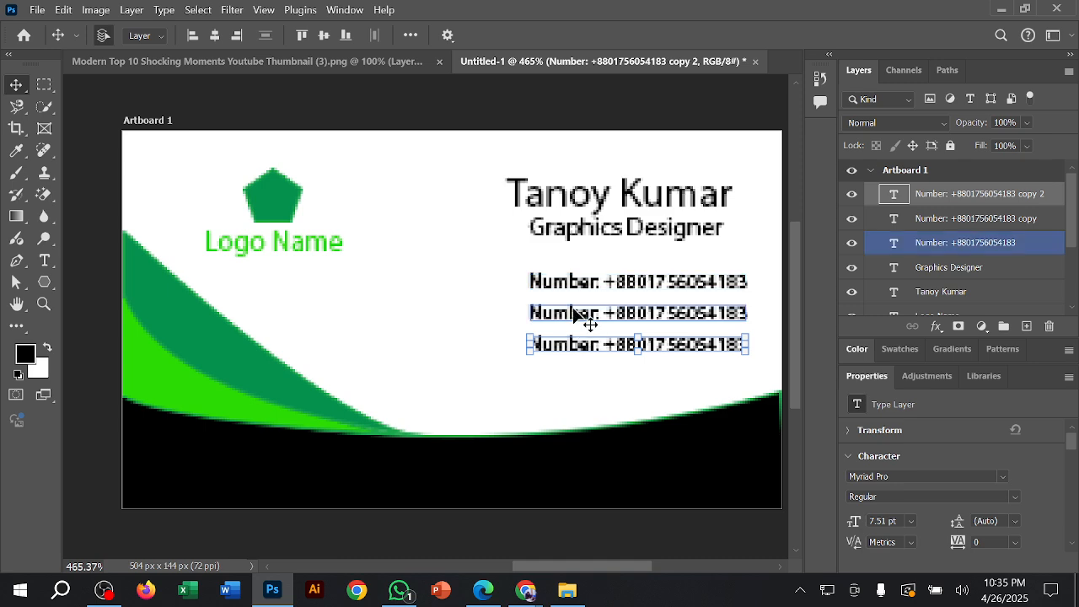
Step: Replace the middle phone number line with an "email:" label and the contact's e-mail address, and commit the text
{"action": "key", "text": "ctrl+t"}
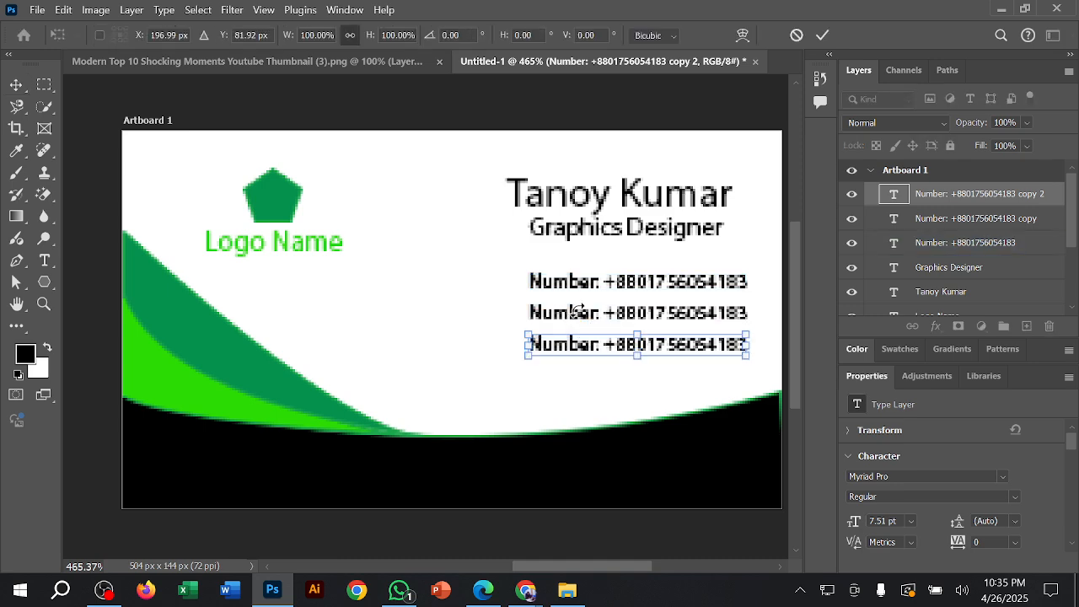
{"action": "left_click", "coordinate": [823, 35]}
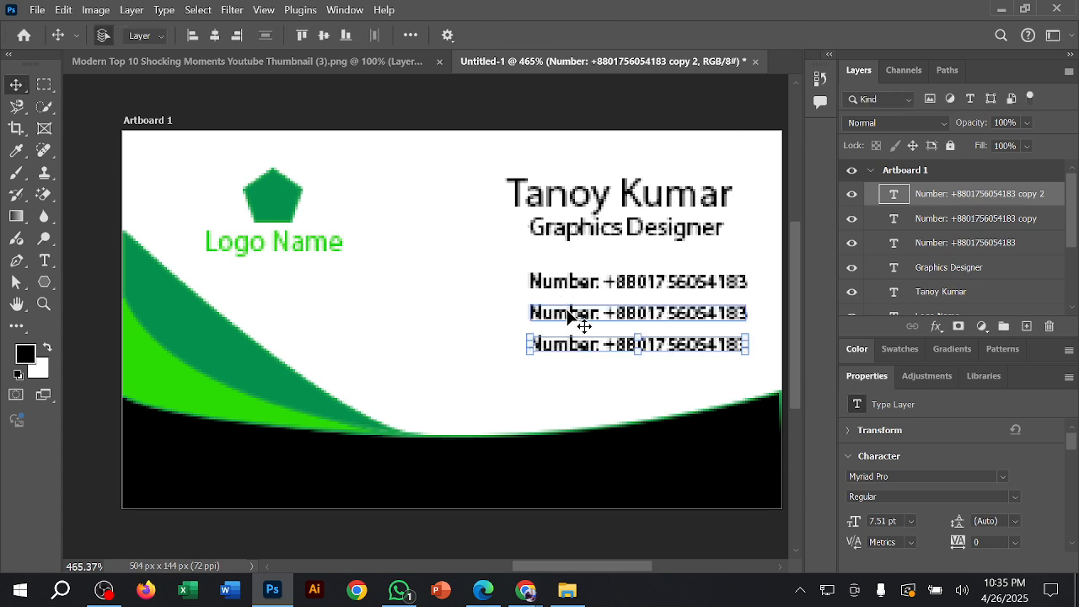
{"action": "key", "text": "t"}
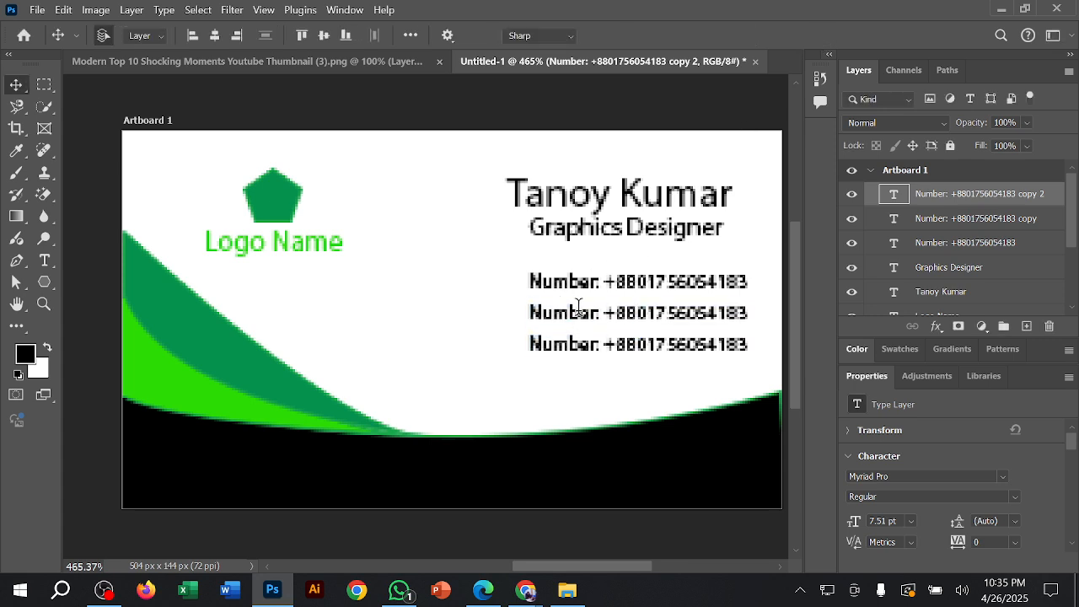
{"action": "left_click", "coordinate": [580, 312]}
{"action": "double_click", "coordinate": [605, 313]}
{"action": "left_click", "coordinate": [605, 313]}
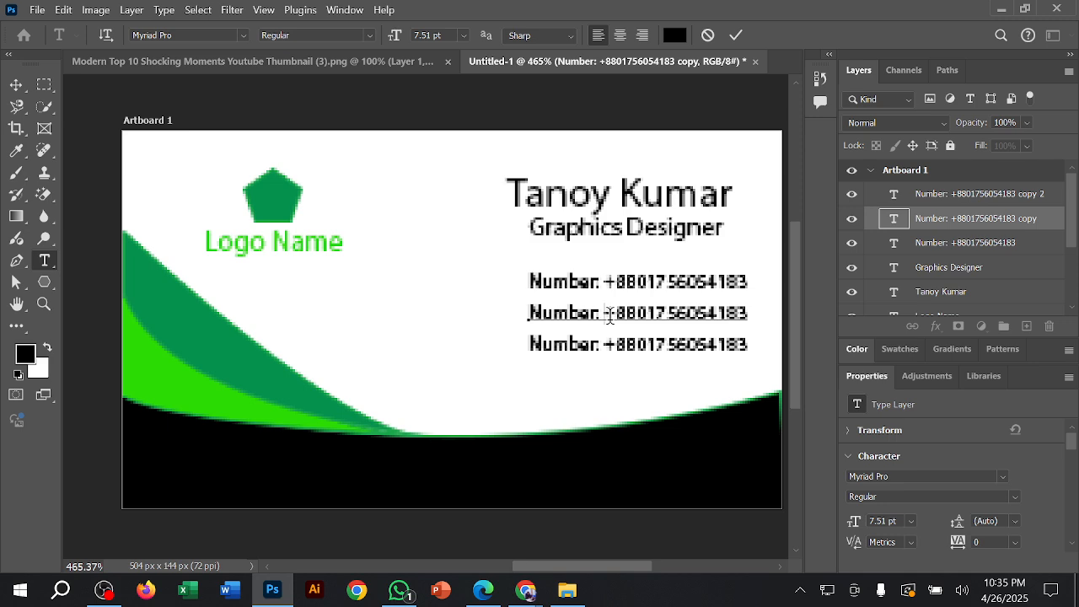
{"action": "double_click", "coordinate": [609, 313]}
{"action": "triple_click", "coordinate": [609, 313]}
{"action": "type", "text": "email:"}
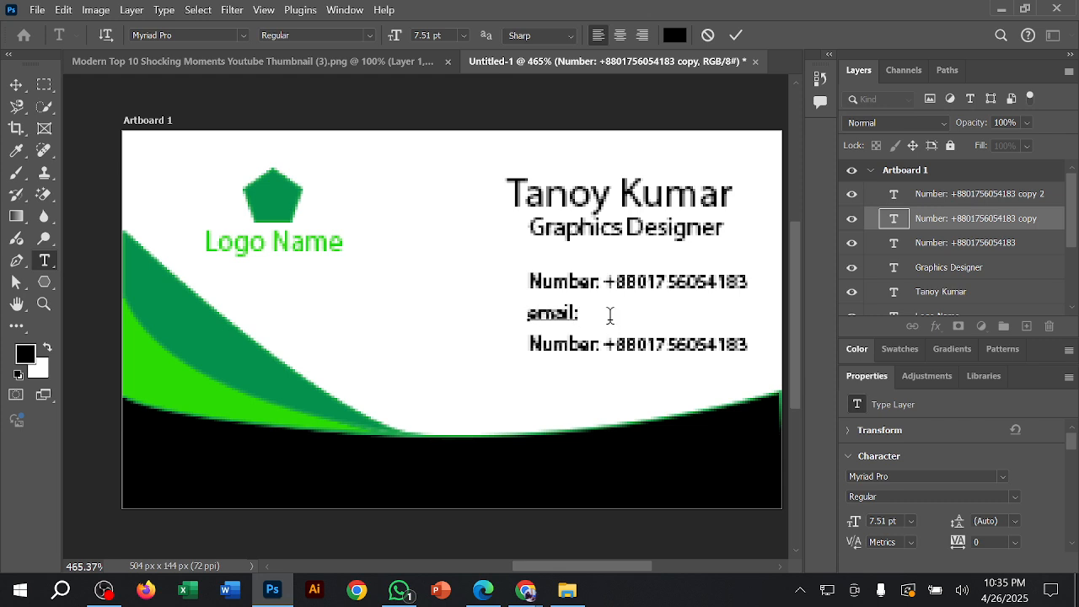
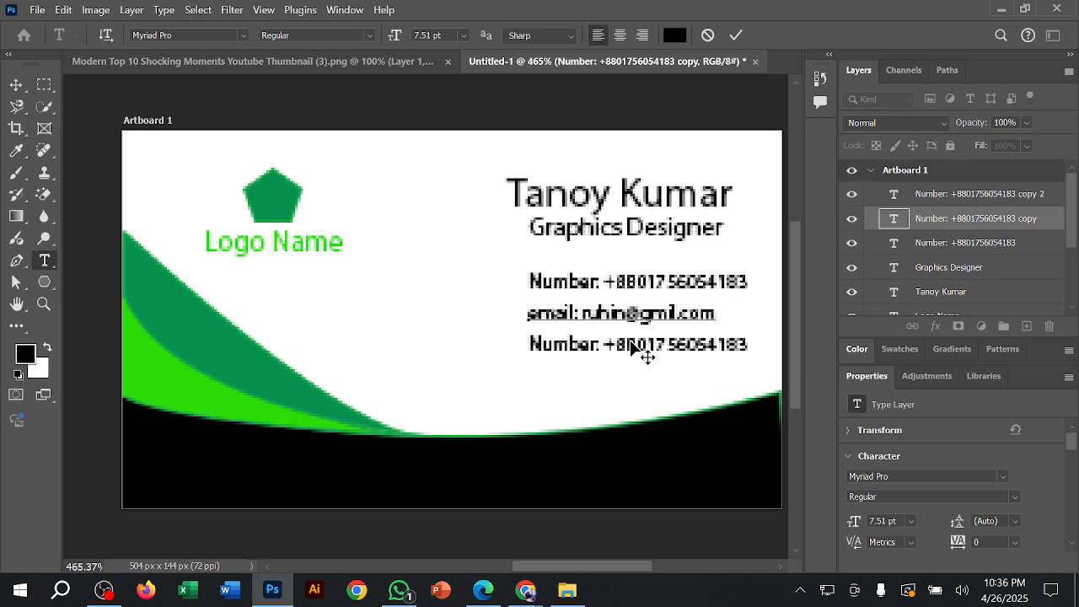
{"action": "left_click", "coordinate": [737, 37]}
{"action": "key", "text": "v"}
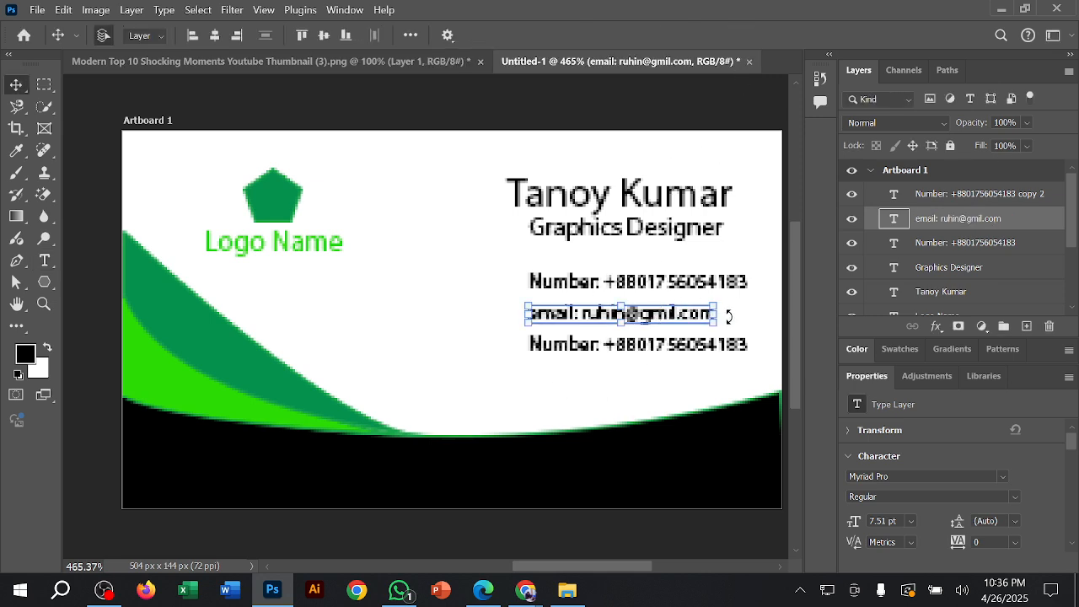
Step: Replace the lowest phone number line with an "Address:" label and the contact's address, commit the text, and deselect everything
{"action": "left_click", "coordinate": [676, 354]}
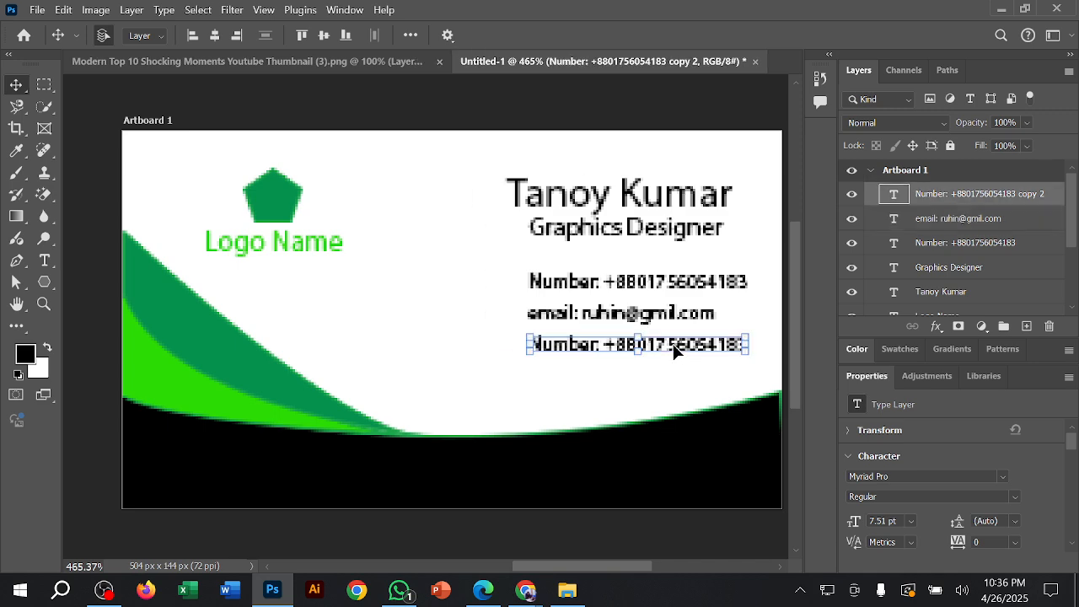
{"action": "double_click", "coordinate": [686, 334]}
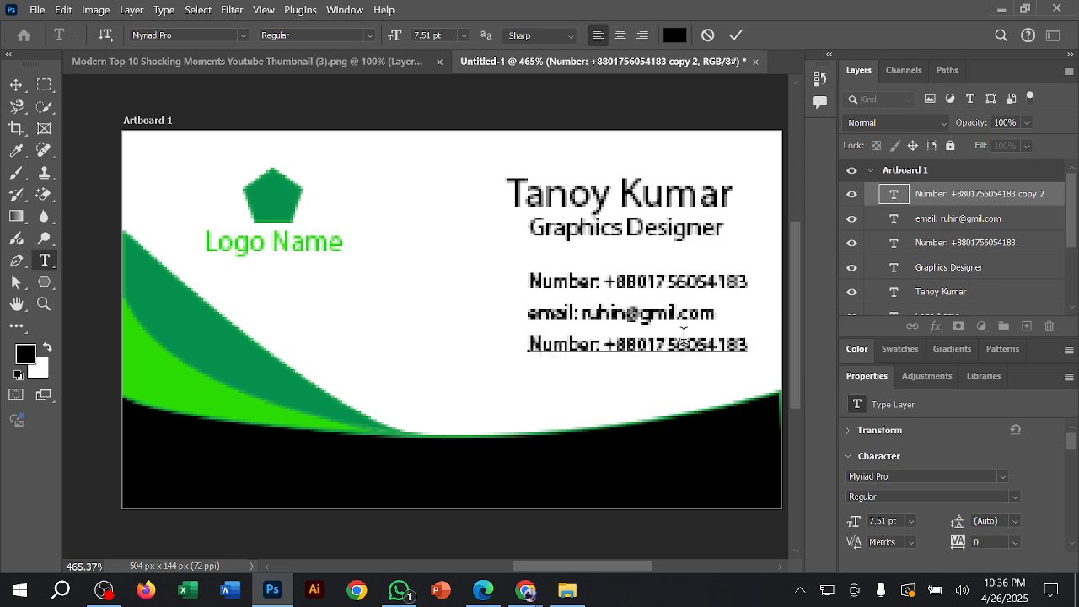
{"action": "type", "text": "Address: Dhaka Banglad"}
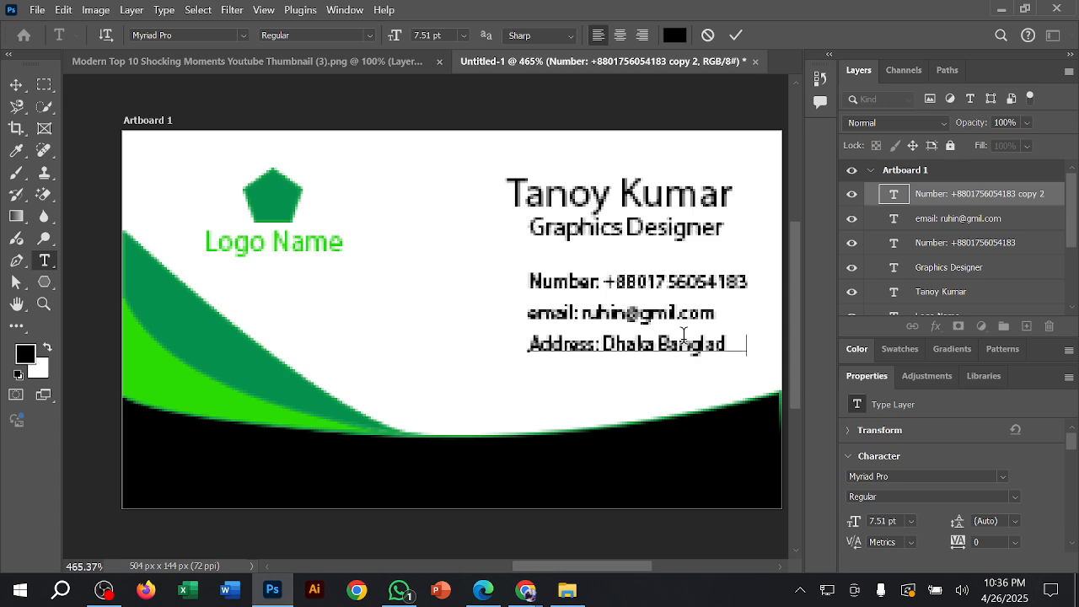
{"action": "left_click", "coordinate": [736, 35]}
{"action": "key", "text": "v"}
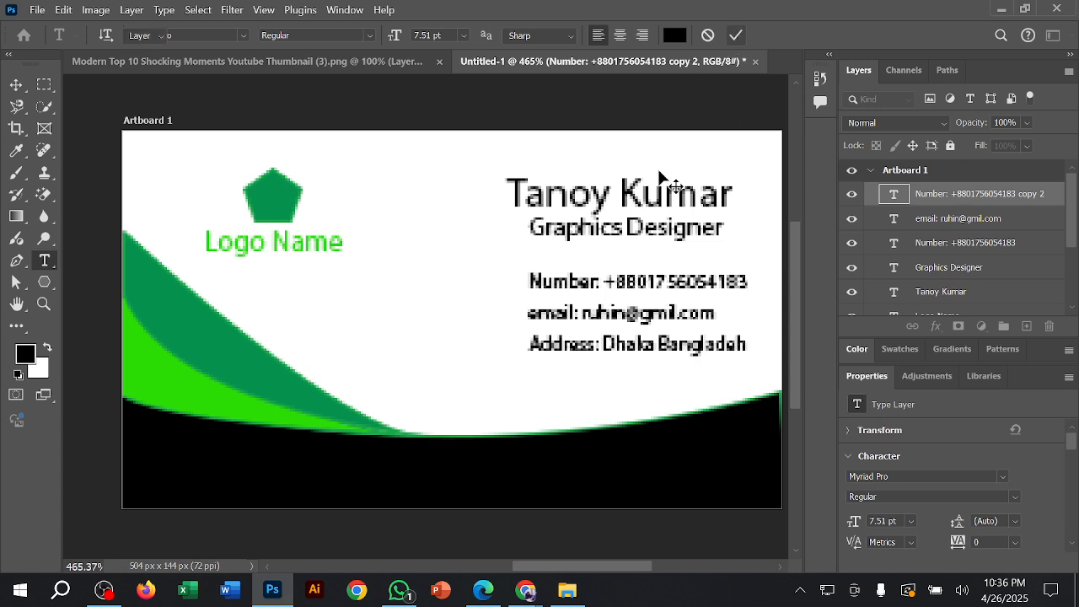
{"action": "left_click", "coordinate": [434, 300]}
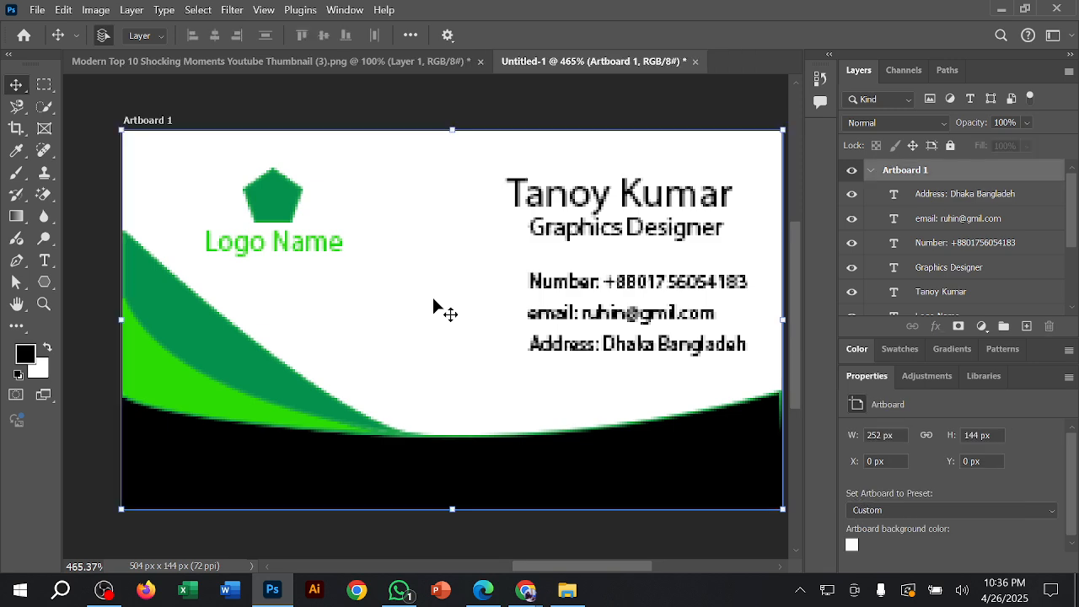
{"action": "left_click", "coordinate": [464, 91]}
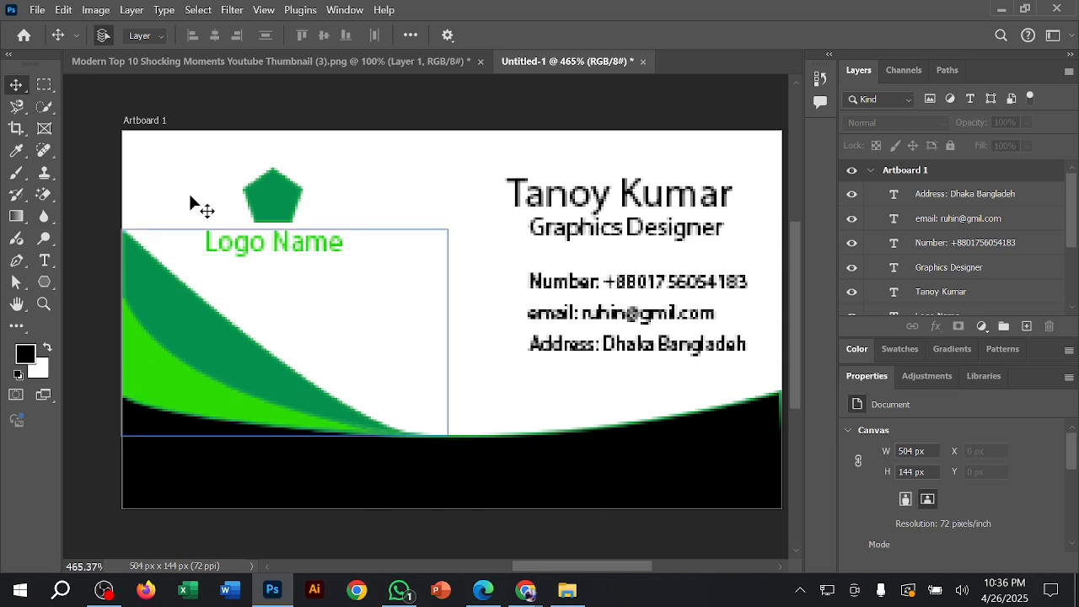
Step: With the Pen tool in Shape mode, inspect the Polygon 1, Shape 3 and Shape 2 layers of the card
{"action": "left_click", "coordinate": [16, 260]}
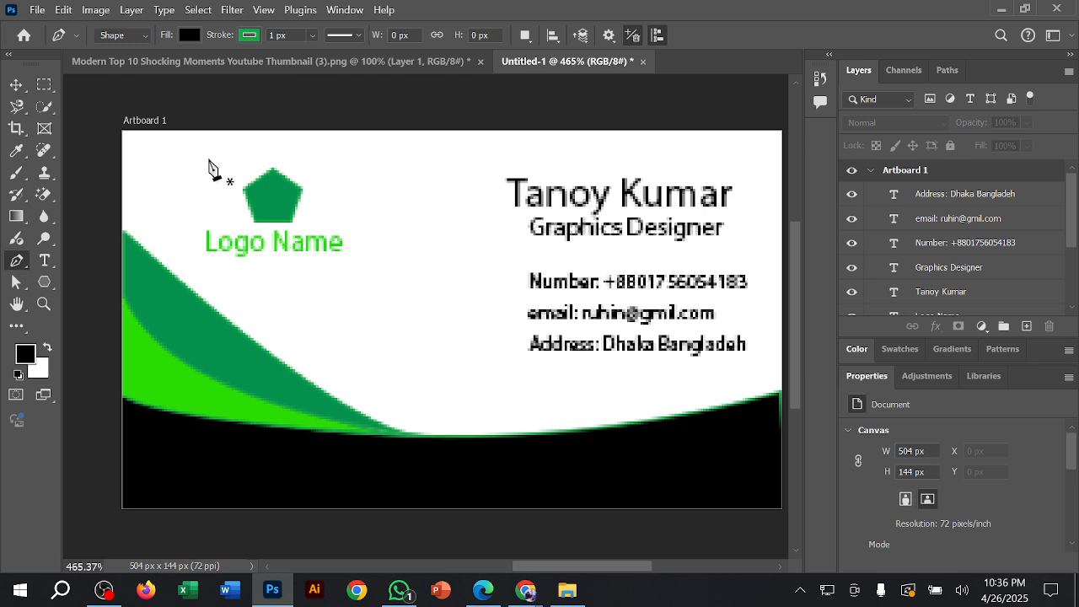
{"action": "left_click", "coordinate": [139, 37]}
{"action": "left_click", "coordinate": [139, 53]}
{"action": "left_click_drag", "start_coordinate": [1071, 225], "coordinate": [1072, 317]}
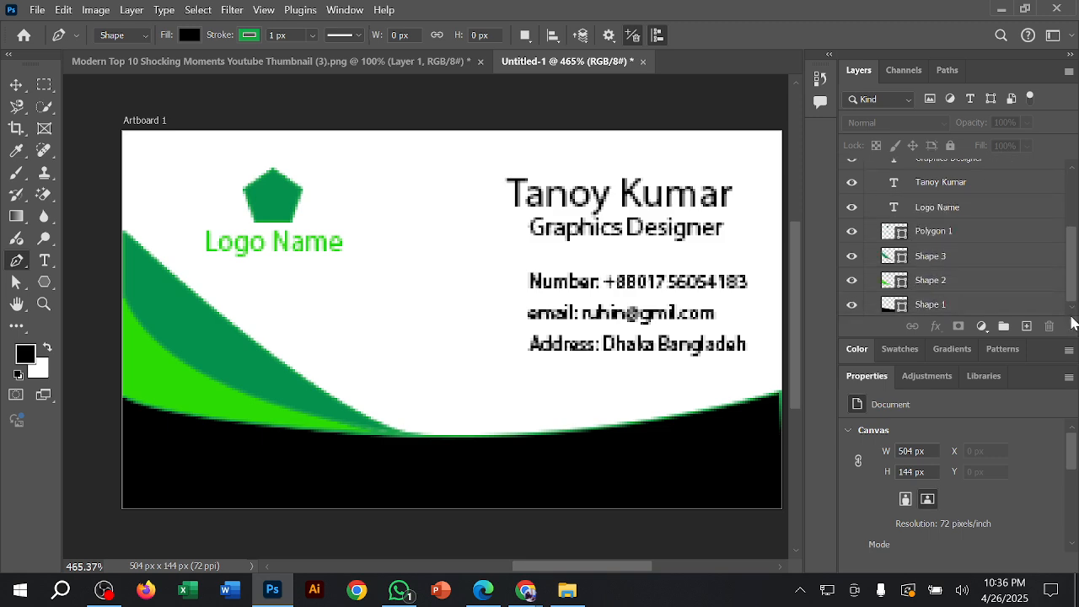
{"action": "left_click", "coordinate": [989, 235]}
{"action": "left_click", "coordinate": [969, 260]}
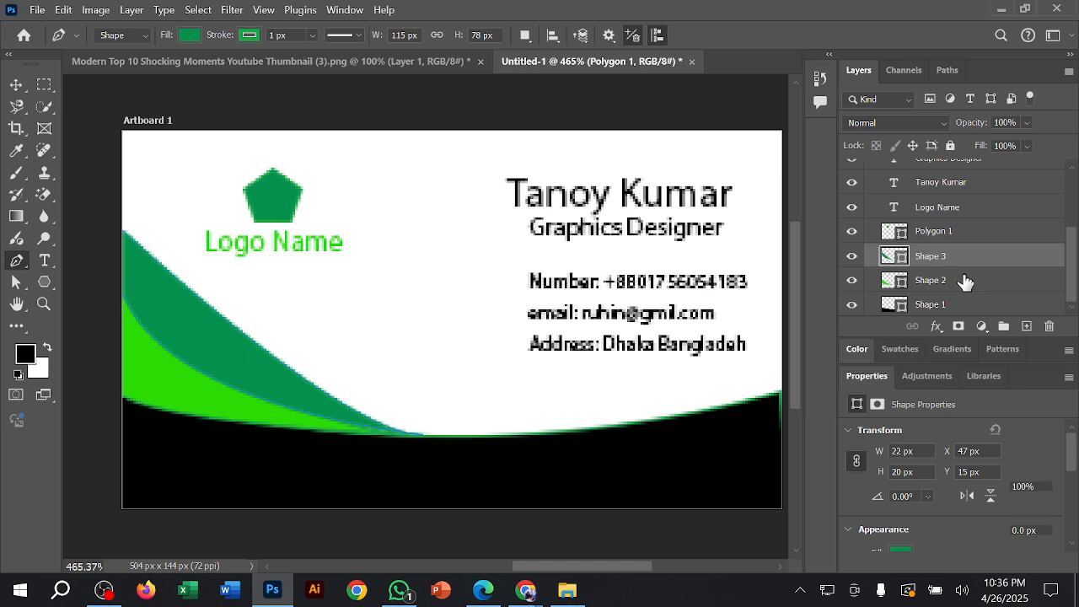
{"action": "left_click", "coordinate": [965, 280]}
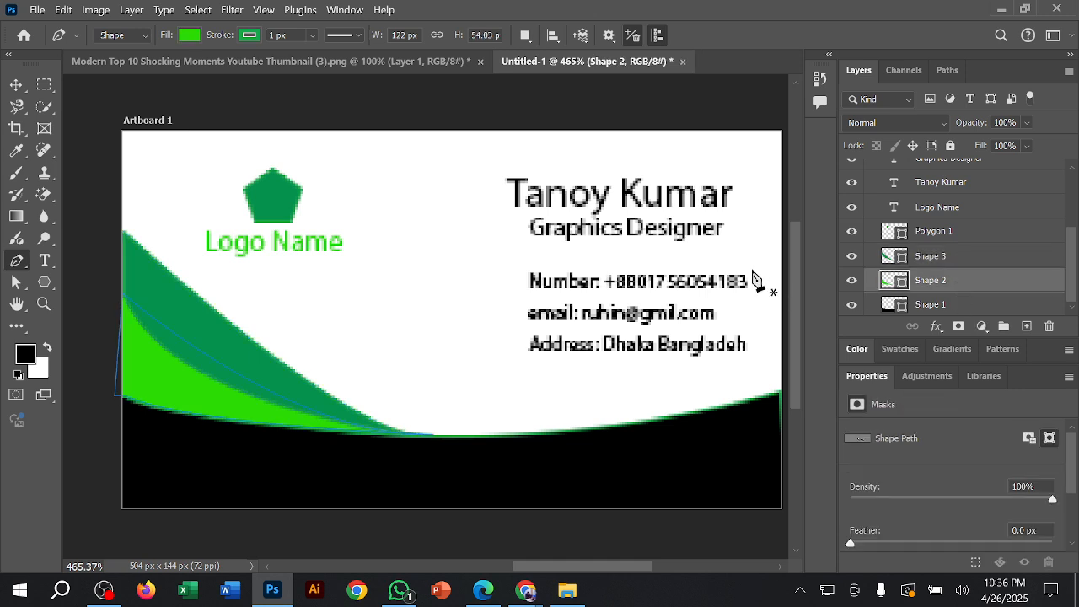
Step: Switch to the portrait thumbnail document and set the Pen tool to Path mode
{"action": "left_click", "coordinate": [360, 62]}
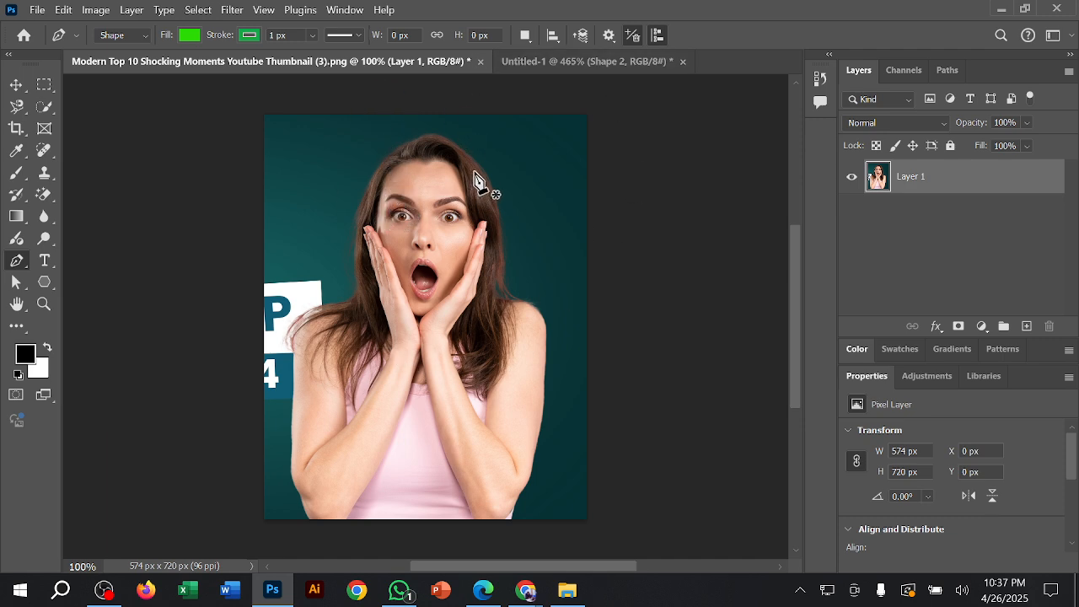
{"action": "right_click", "coordinate": [17, 261]}
{"action": "left_click", "coordinate": [74, 262]}
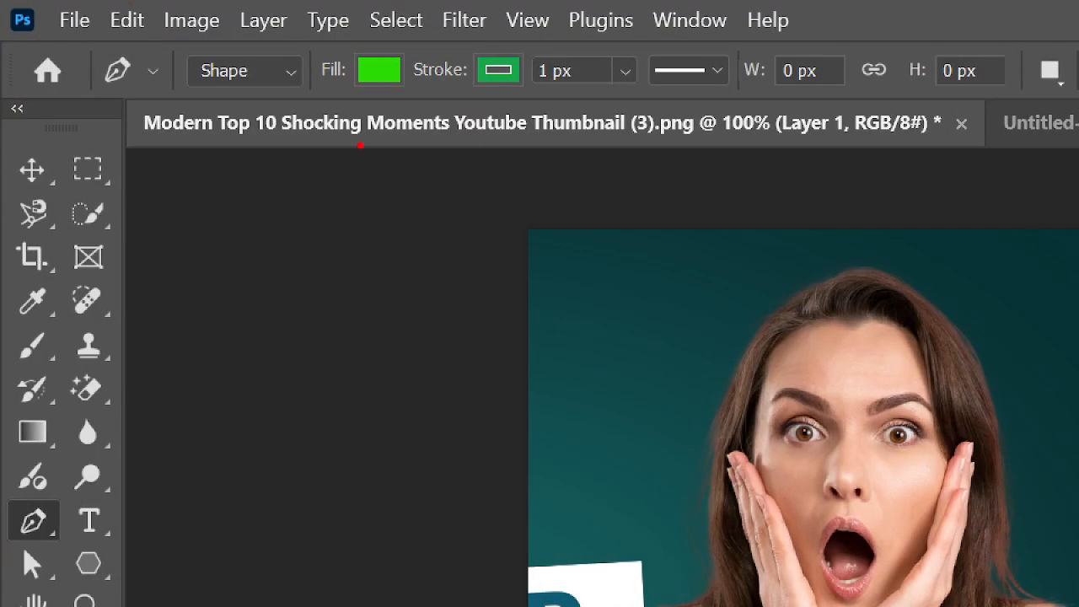
{"action": "left_click_drag", "start_coordinate": [291, 83], "coordinate": [548, 2]}
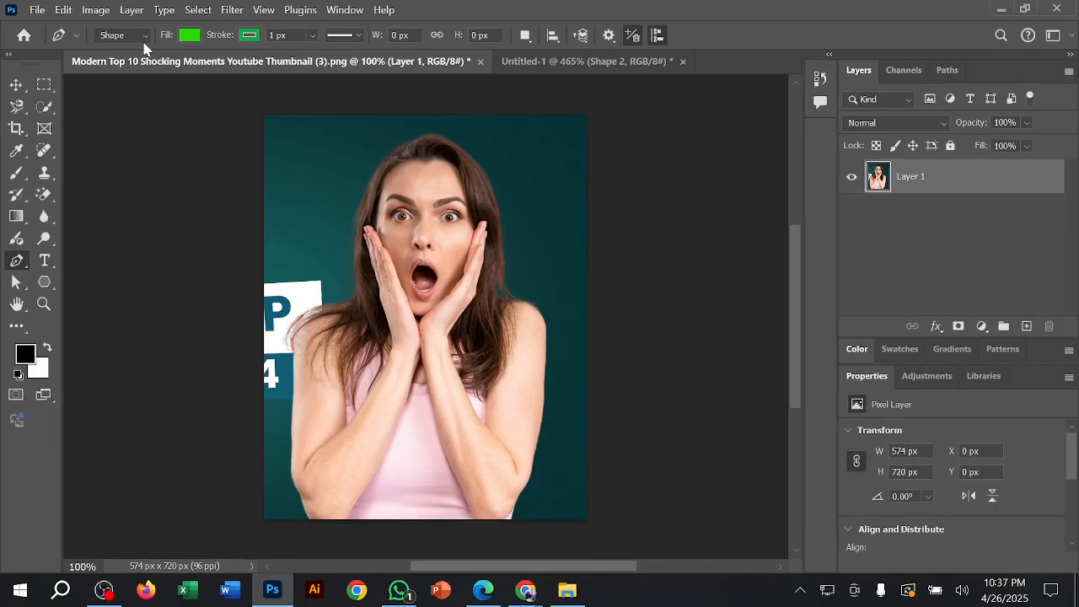
{"action": "left_click", "coordinate": [286, 72]}
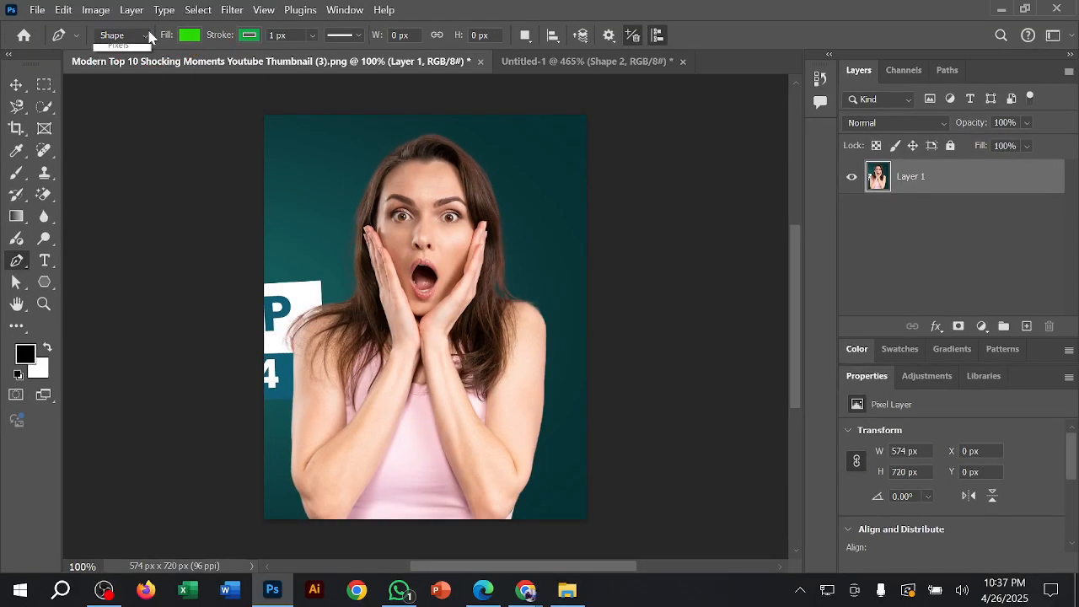
{"action": "left_click", "coordinate": [251, 72]}
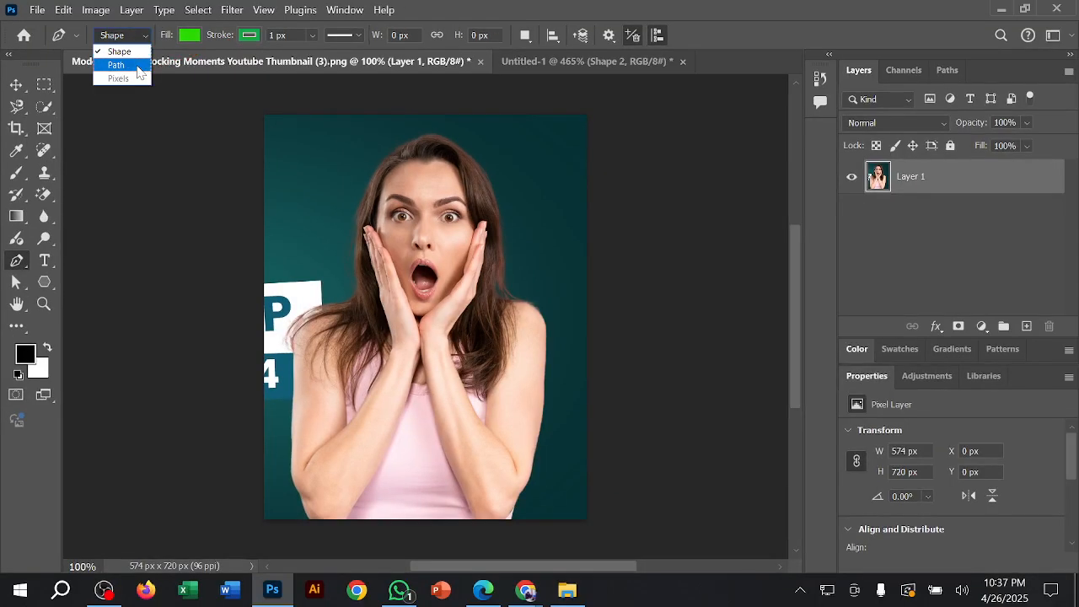
{"action": "left_click", "coordinate": [138, 66]}
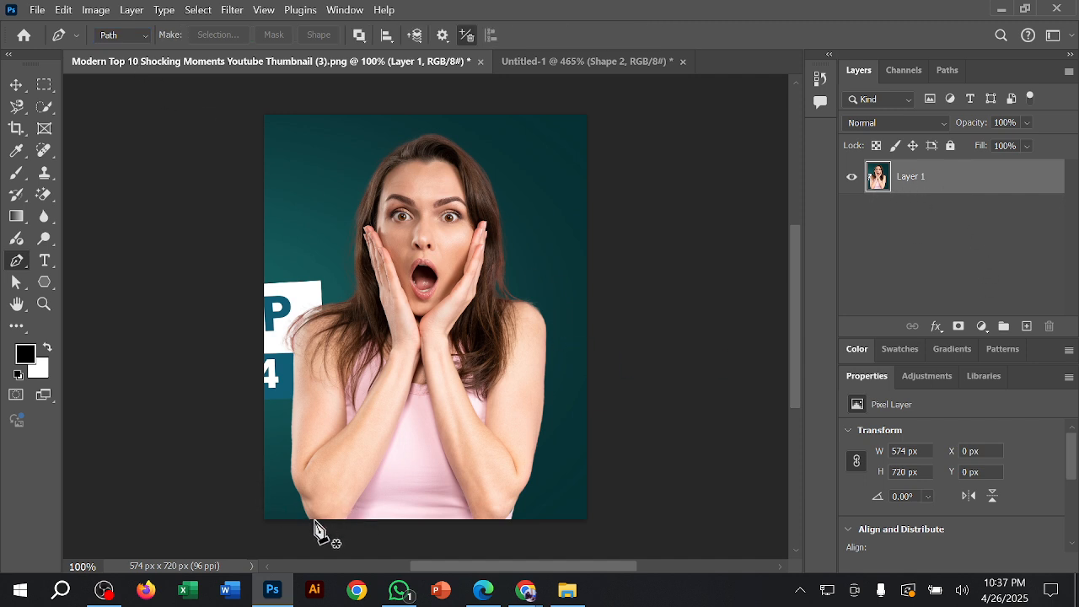
{"action": "scroll", "coordinate": [314, 529], "scroll_direction": "up", "scroll_amount": 4}
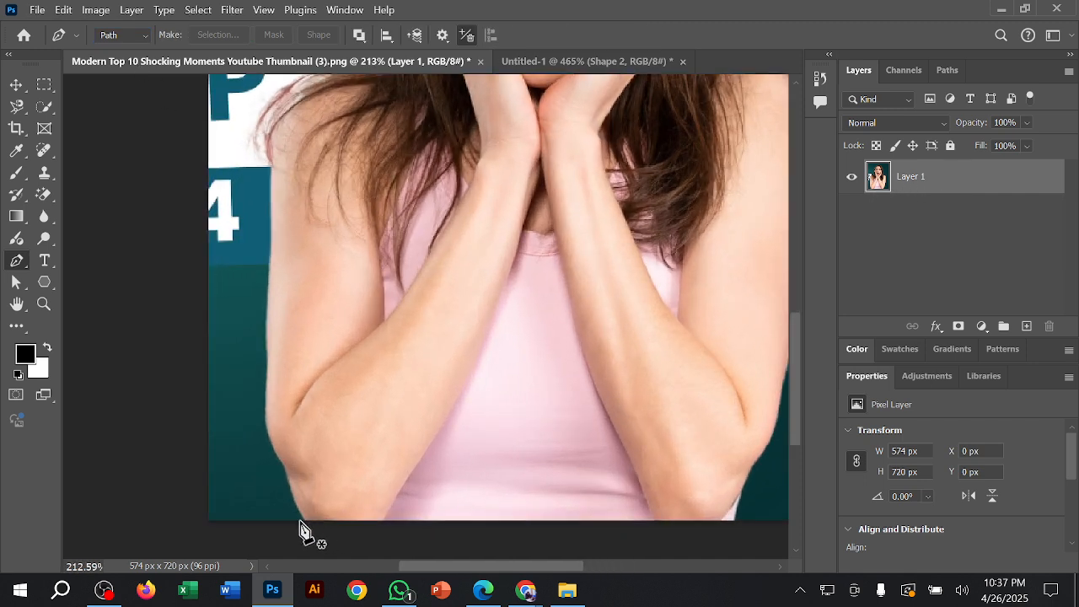
{"action": "left_click", "coordinate": [304, 521]}
{"action": "left_click_drag", "start_coordinate": [286, 468], "coordinate": [287, 445]}
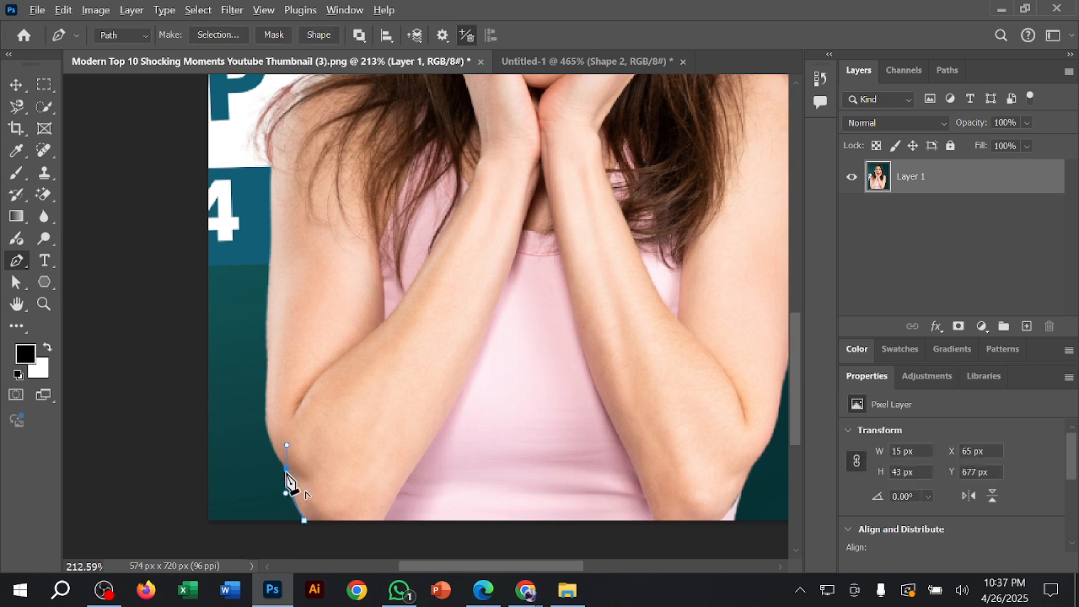
{"action": "left_click", "coordinate": [287, 470], "text": "alt"}
{"action": "key", "text": "ctrl+z"}
{"action": "key", "text": "ctrl+z"}
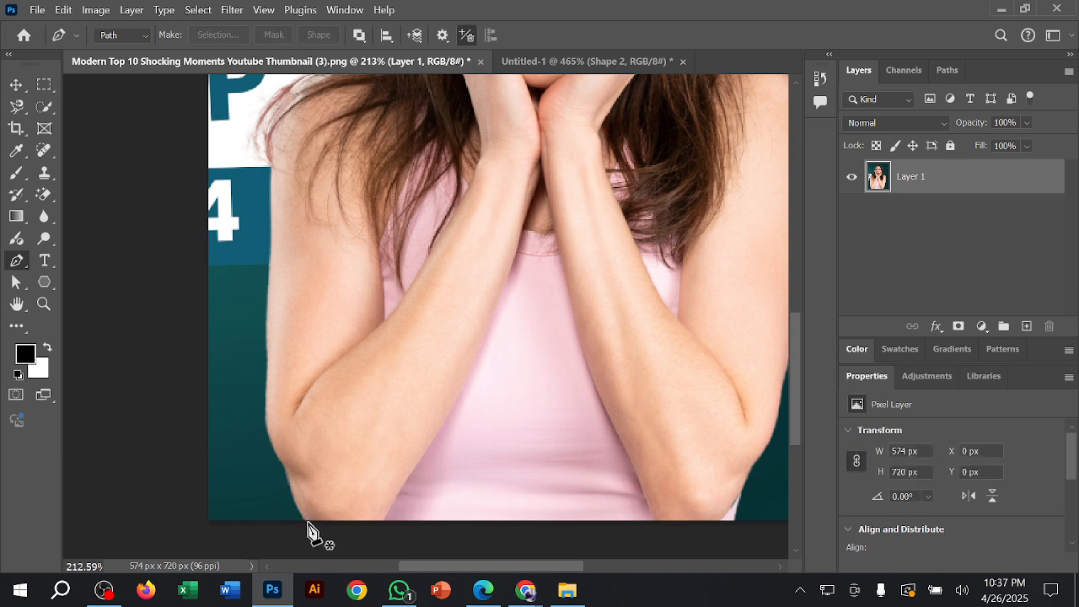
Step: Start a path where the left elbow meets the image's lower edge and trace around the elbow, removing the last anchor's outgoing handle
{"action": "left_click", "coordinate": [306, 522]}
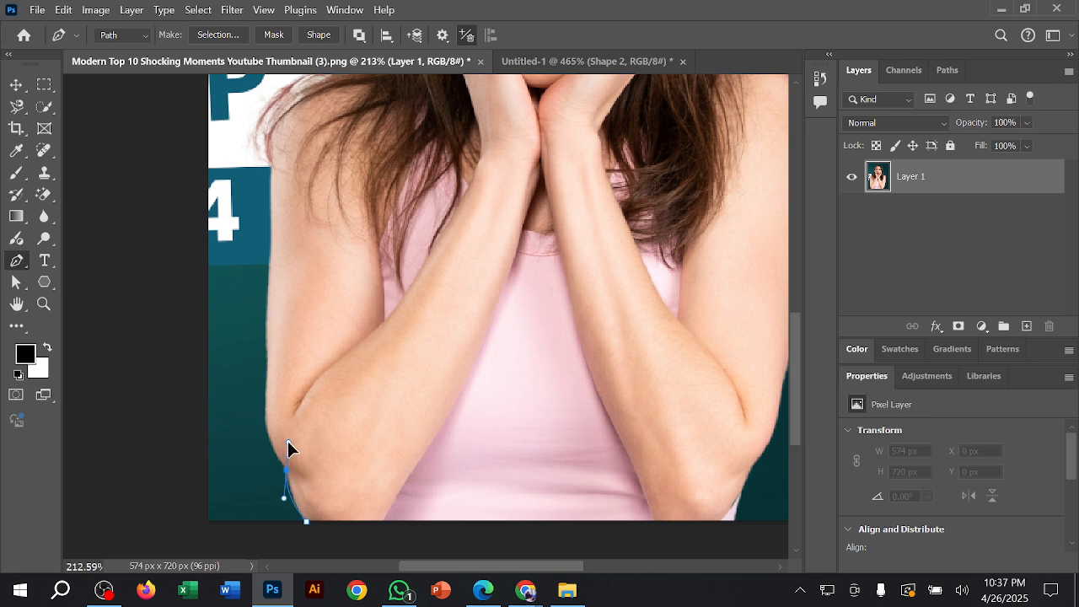
{"action": "left_click", "coordinate": [281, 442]}
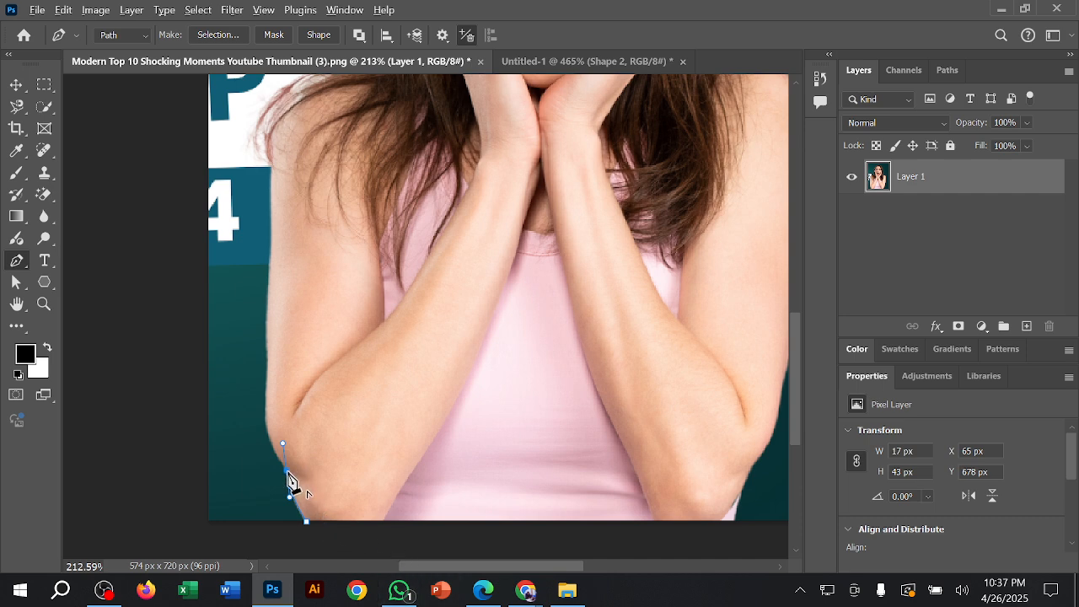
{"action": "key", "text": "ctrl+z"}
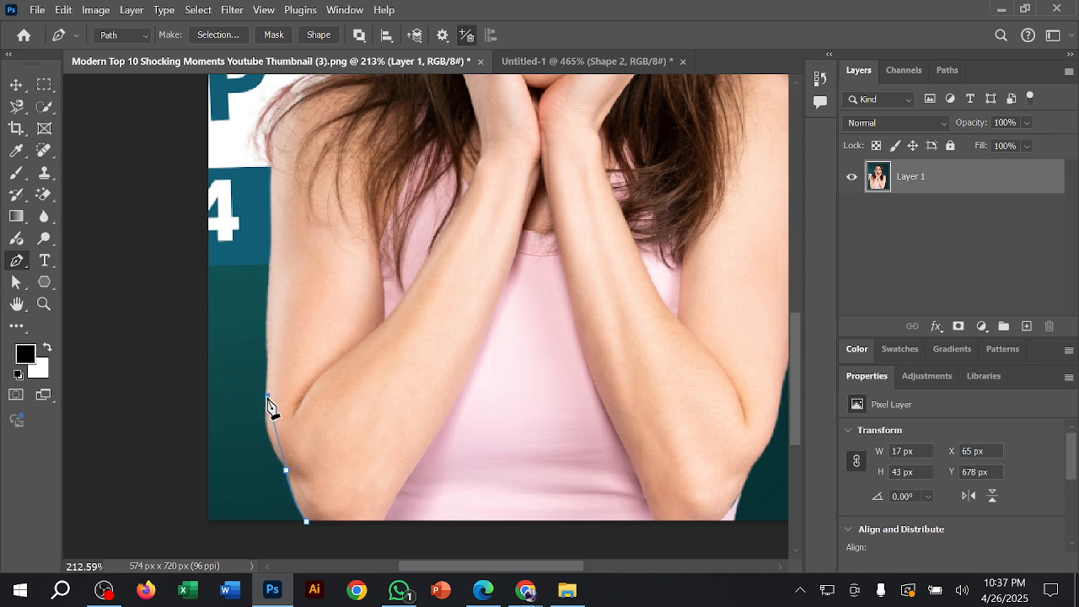
{"action": "left_click_drag", "start_coordinate": [268, 396], "coordinate": [277, 350]}
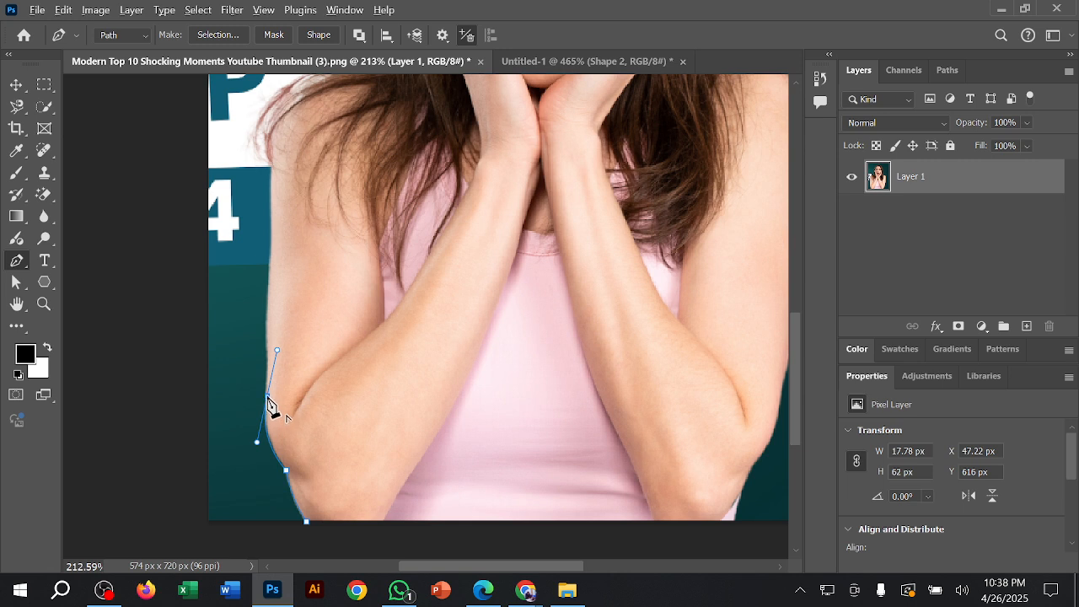
{"action": "left_click", "coordinate": [268, 396]}
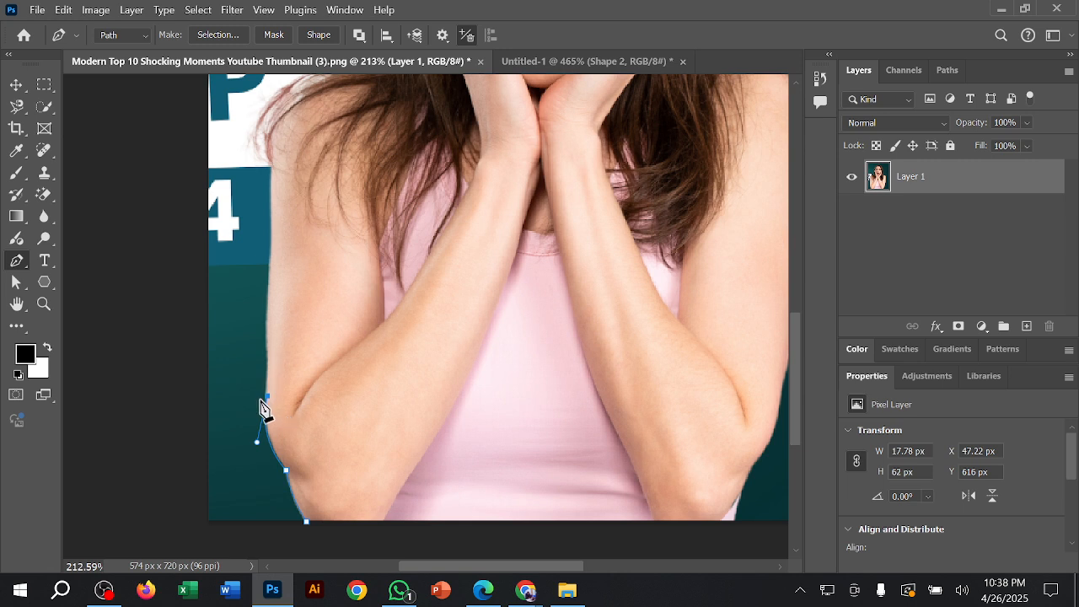
Step: Extend the path up the outer arm and curve it over the shoulder to the hair, removing the last anchor's outgoing handle
{"action": "left_click", "coordinate": [271, 173]}
{"action": "scroll", "coordinate": [373, 300], "scroll_direction": "up", "scroll_amount": 3}
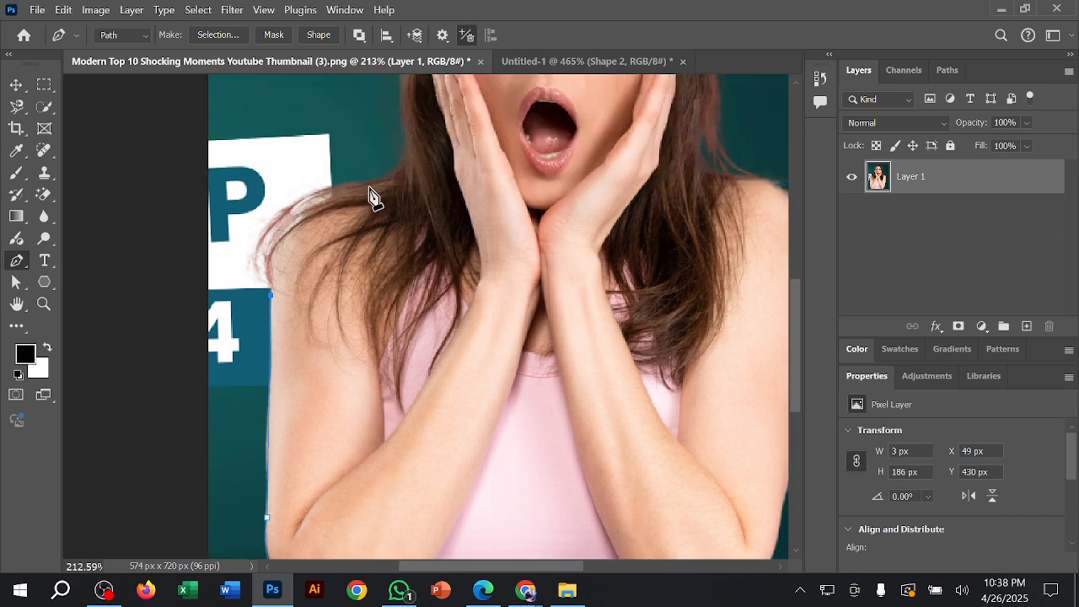
{"action": "left_click_drag", "start_coordinate": [375, 183], "coordinate": [511, 150]}
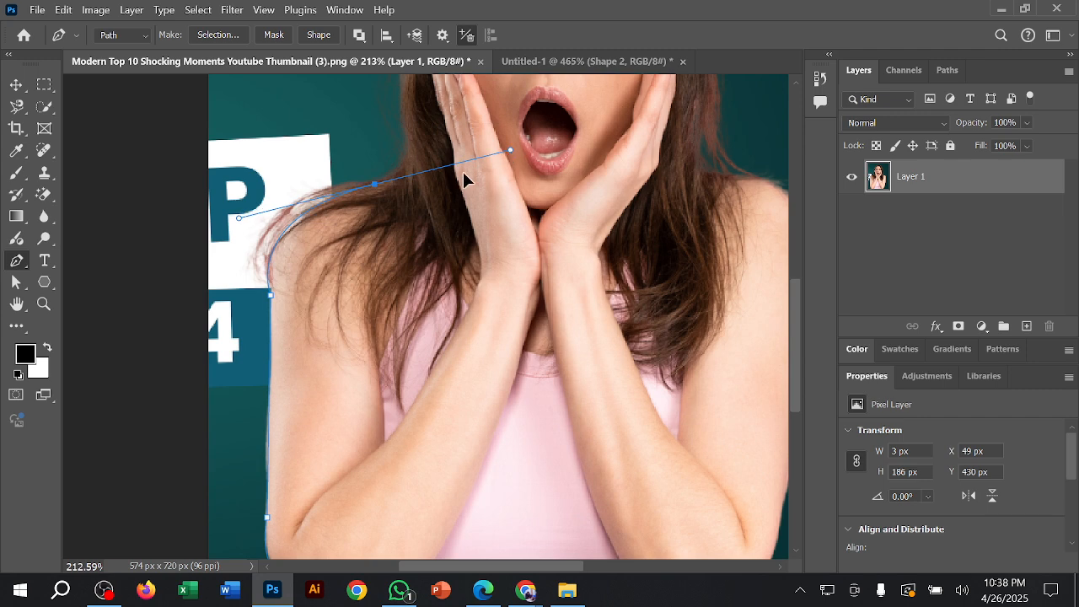
{"action": "left_click", "coordinate": [375, 185], "text": "alt"}
{"action": "scroll", "coordinate": [396, 229], "scroll_direction": "up", "scroll_amount": 4}
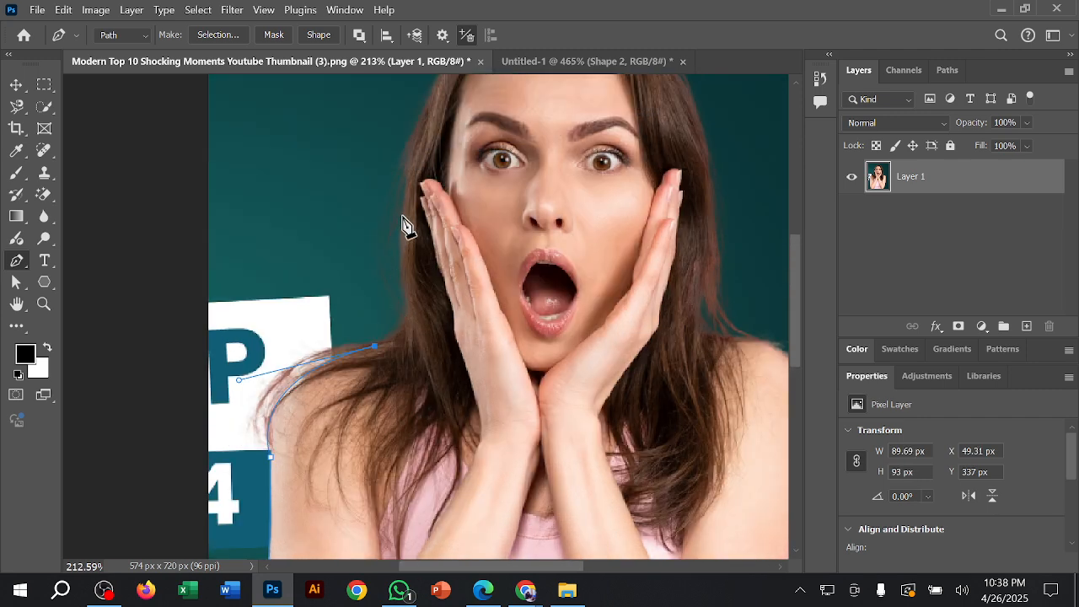
{"action": "left_click", "coordinate": [402, 216]}
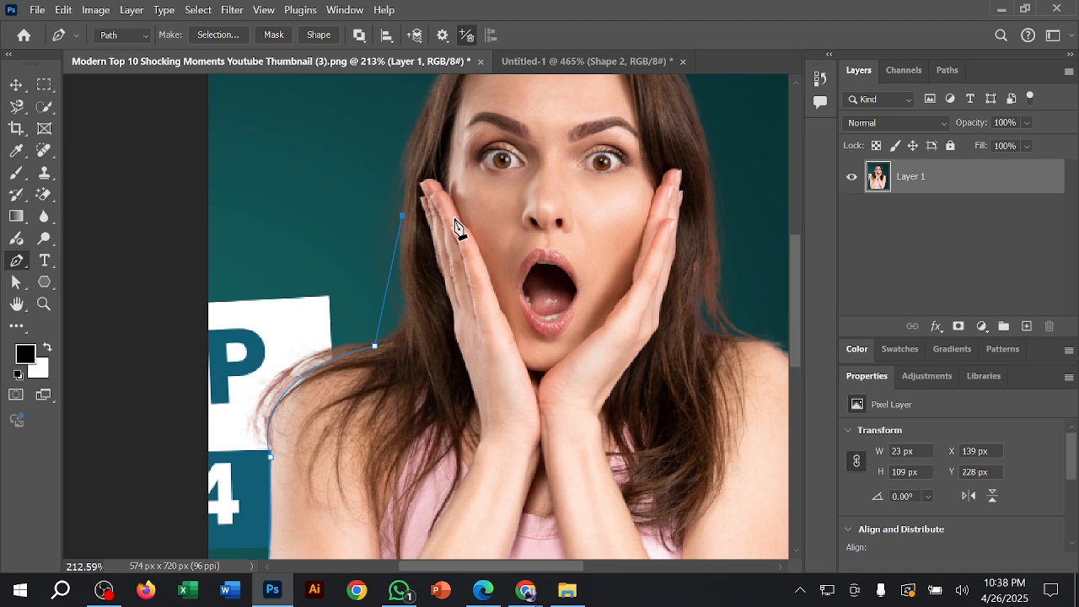
{"action": "key", "text": "ctrl+z"}
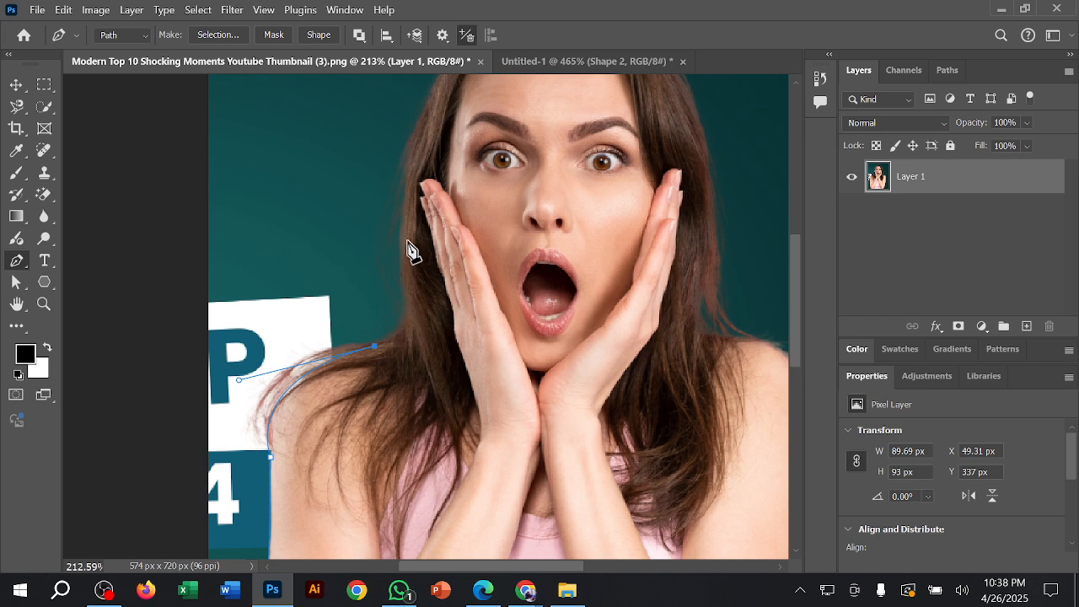
Step: Extend the path up the left side of the hair and over the top of the head, removing the last anchor's outgoing handle
{"action": "left_click_drag", "start_coordinate": [402, 229], "coordinate": [381, 123]}
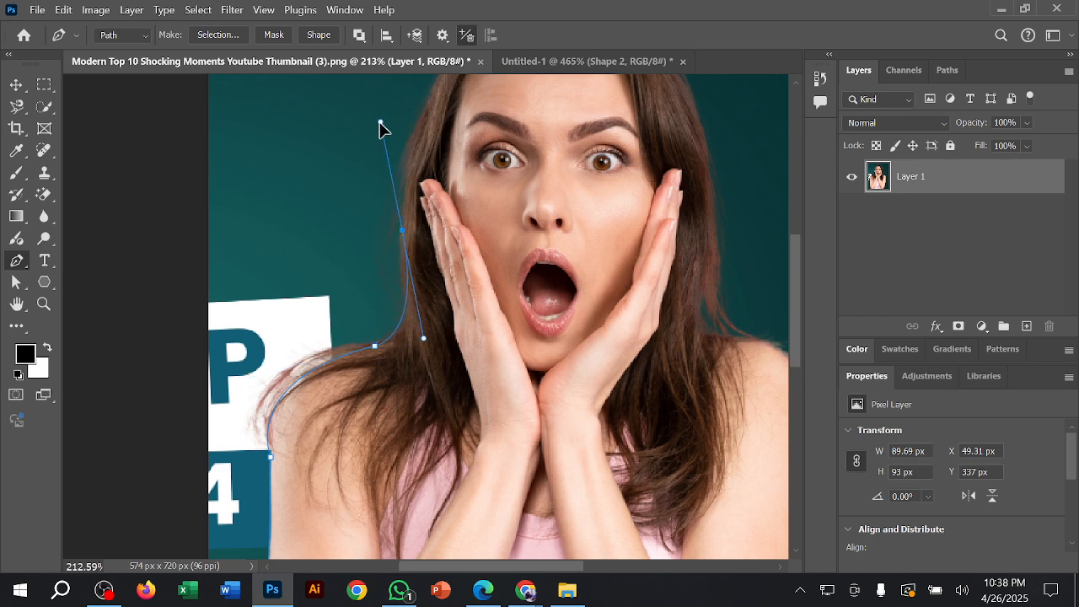
{"action": "left_click", "coordinate": [403, 232]}
{"action": "scroll", "coordinate": [410, 243], "scroll_direction": "down", "scroll_amount": 4}
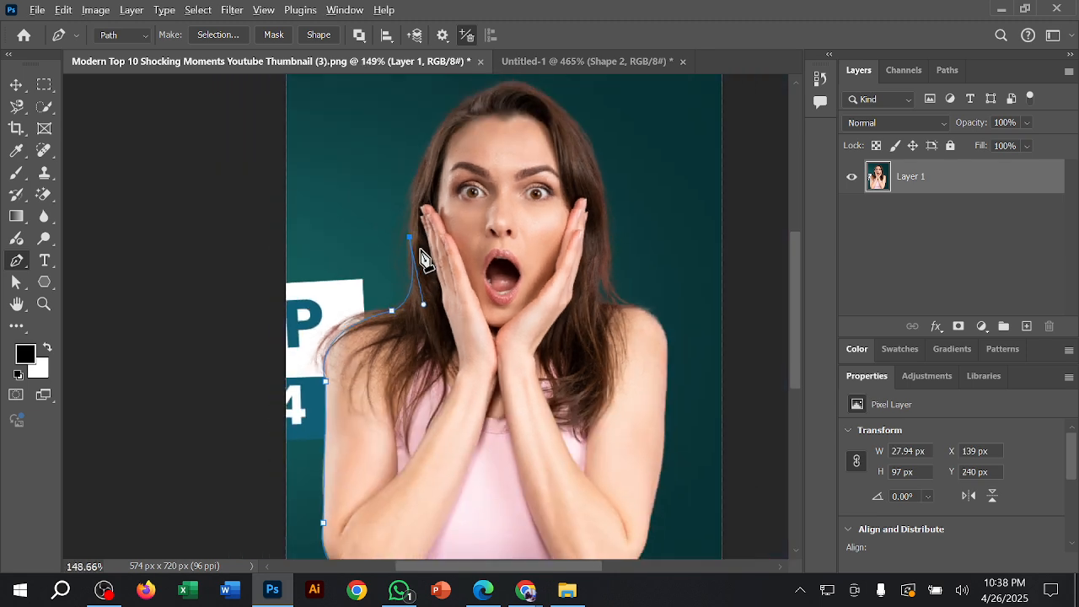
{"action": "left_click_drag", "start_coordinate": [449, 136], "coordinate": [583, 176]}
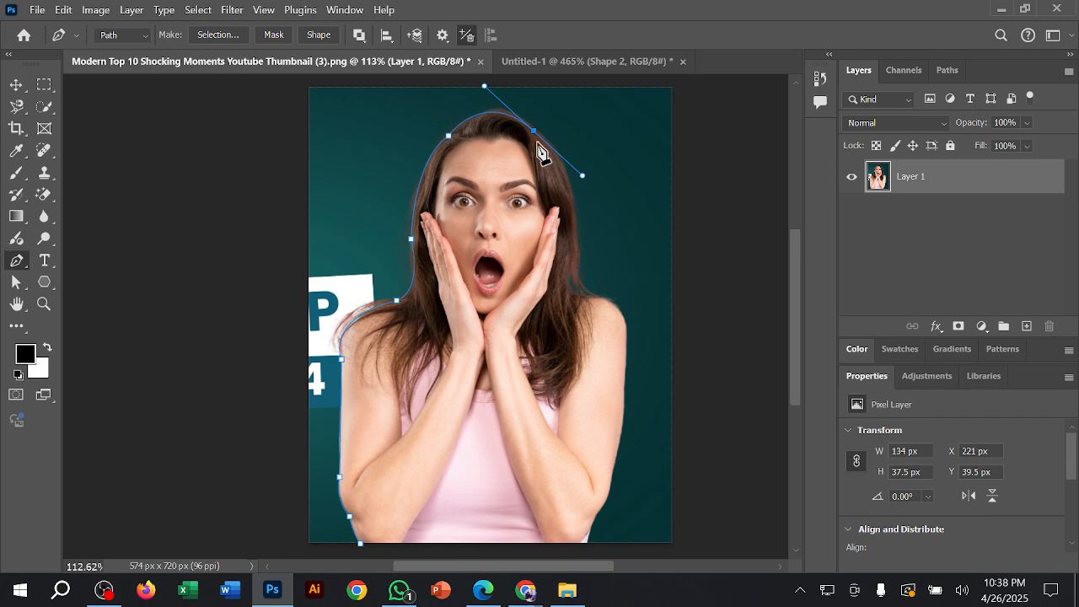
{"action": "left_click", "coordinate": [534, 131]}
Step: Continue the path down the right side of the hair, around the right shoulder and onto the outer arm
{"action": "left_click_drag", "start_coordinate": [577, 224], "coordinate": [585, 255]}
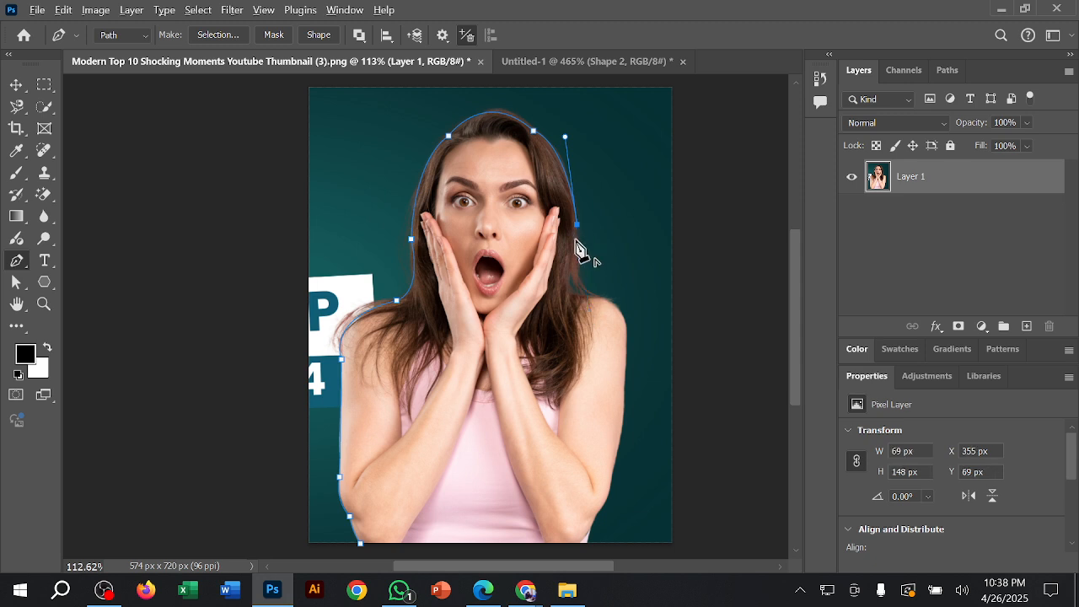
{"action": "left_click", "coordinate": [601, 300]}
{"action": "left_click_drag", "start_coordinate": [611, 304], "coordinate": [646, 299]}
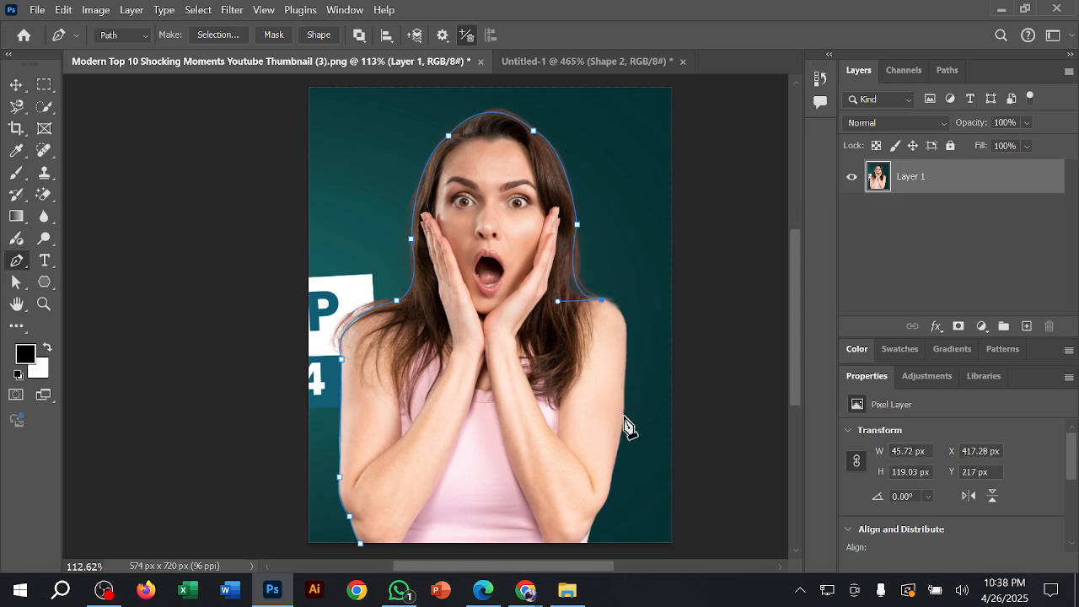
{"action": "left_click_drag", "start_coordinate": [624, 415], "coordinate": [605, 553]}
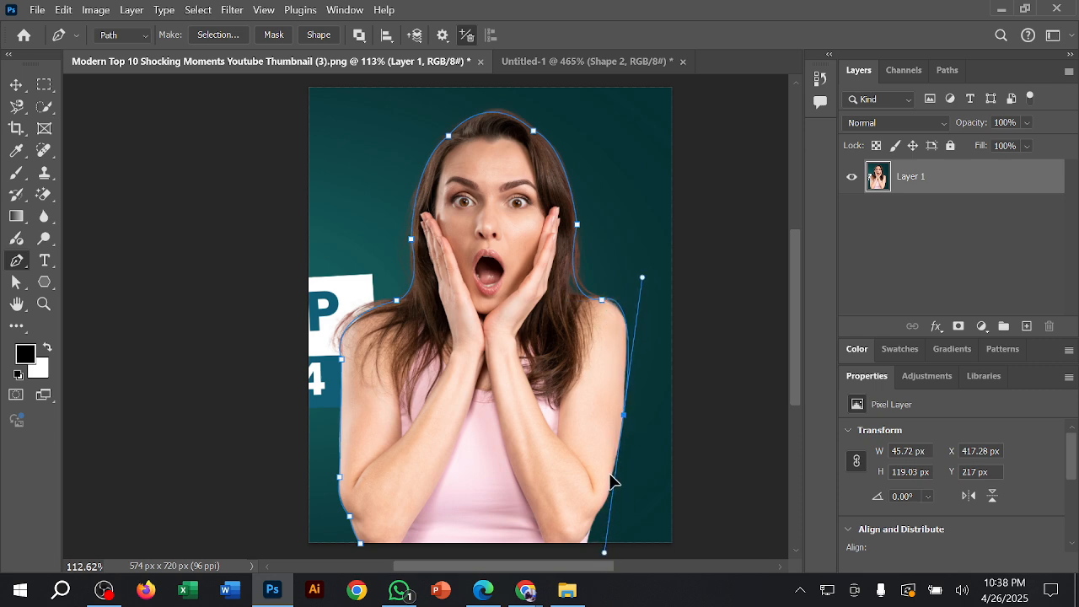
Step: Trace the path past the right elbow to the image's lower edge and close it at the starting anchor
{"action": "scroll", "coordinate": [628, 426], "scroll_direction": "down", "scroll_amount": 3}
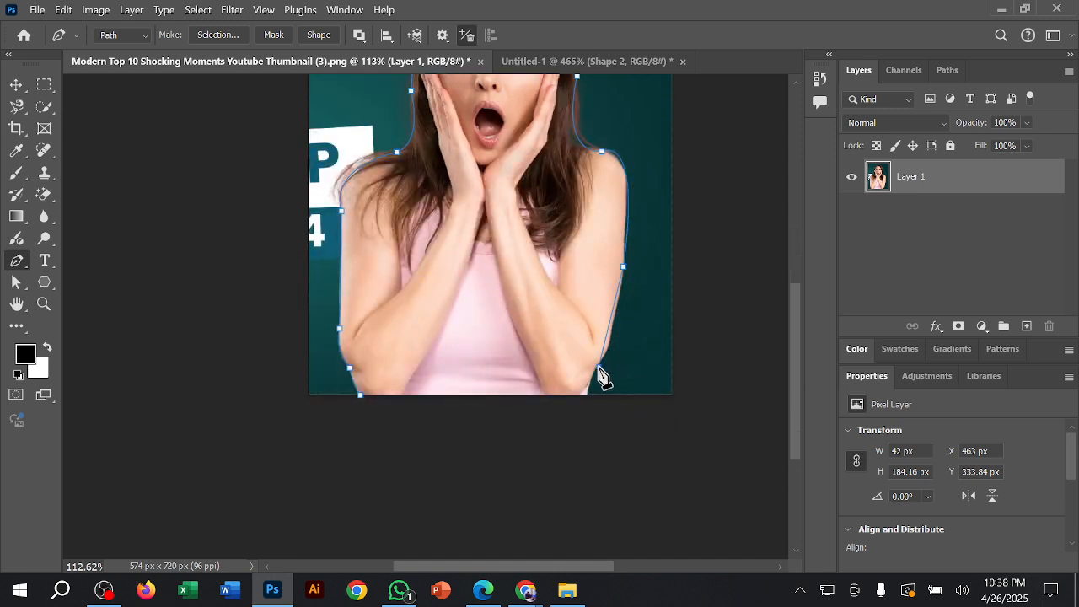
{"action": "left_click", "coordinate": [582, 390]}
{"action": "left_click", "coordinate": [598, 366], "text": "alt"}
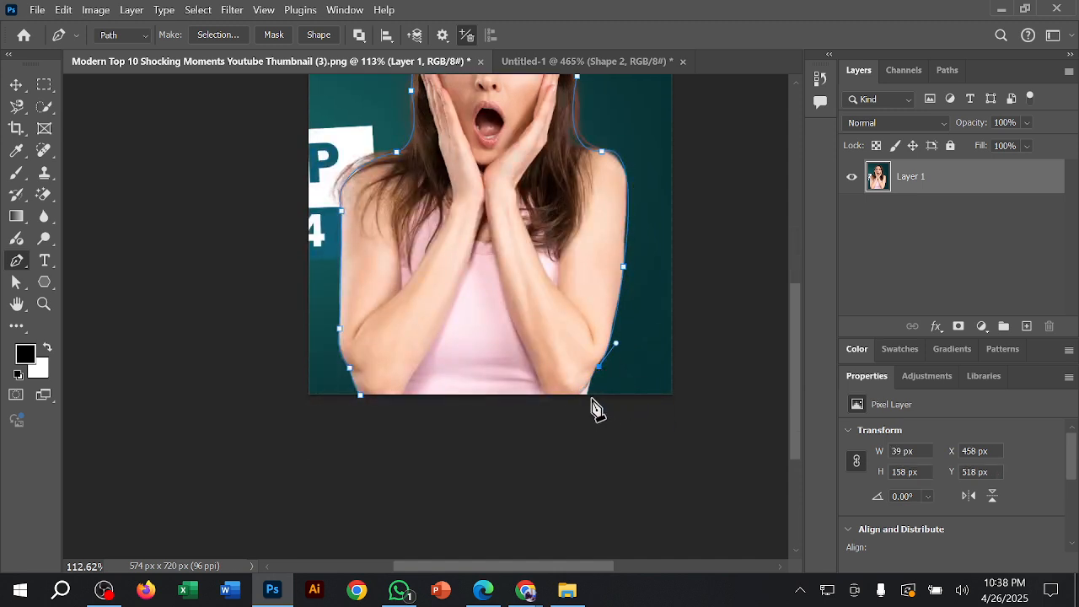
{"action": "left_click", "coordinate": [588, 396]}
{"action": "left_click", "coordinate": [361, 396]}
Step: Convert the closed path around the woman into a selection
{"action": "scroll", "coordinate": [497, 366], "scroll_direction": "down", "scroll_amount": 3, "text": "alt"}
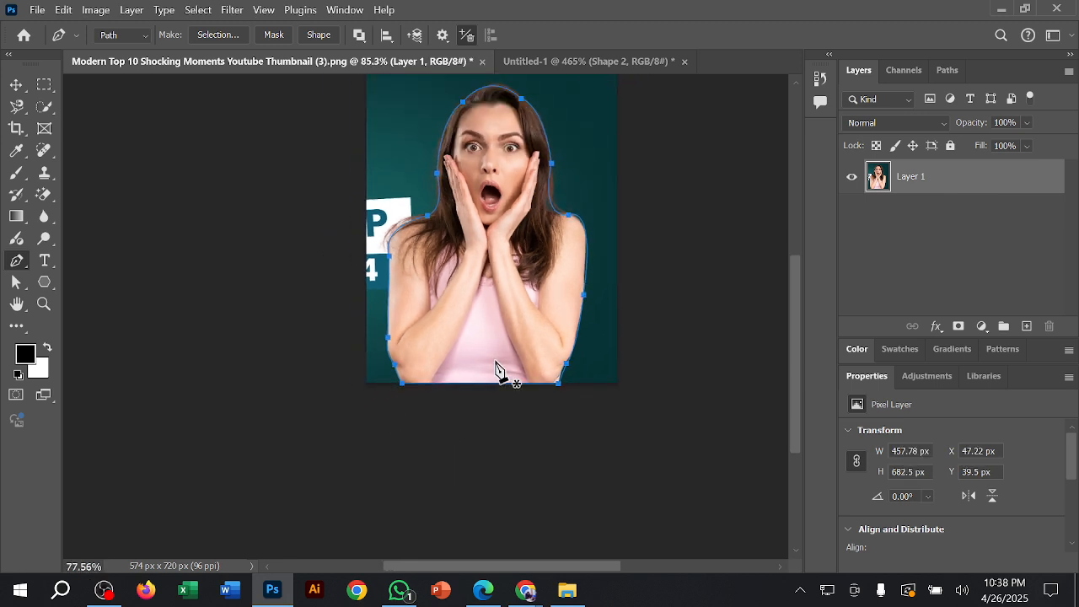
{"action": "scroll", "coordinate": [463, 447], "scroll_direction": "up", "scroll_amount": 1}
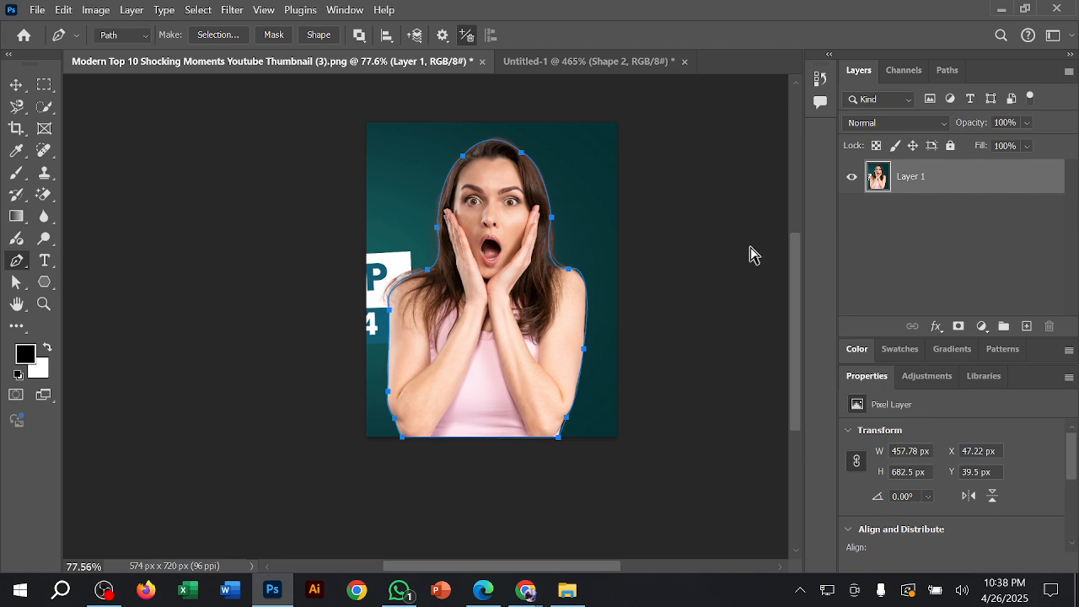
{"action": "key", "text": "ctrl+Return"}
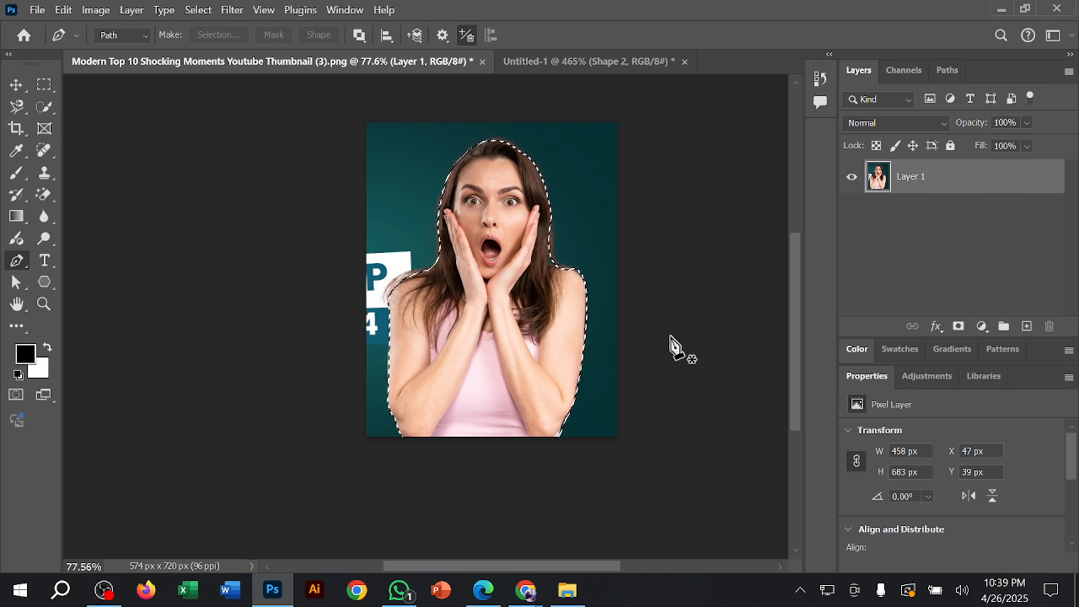
Step: Switch to the Google Meet call in Chrome
{"action": "mouse_move", "coordinate": [525, 588]}
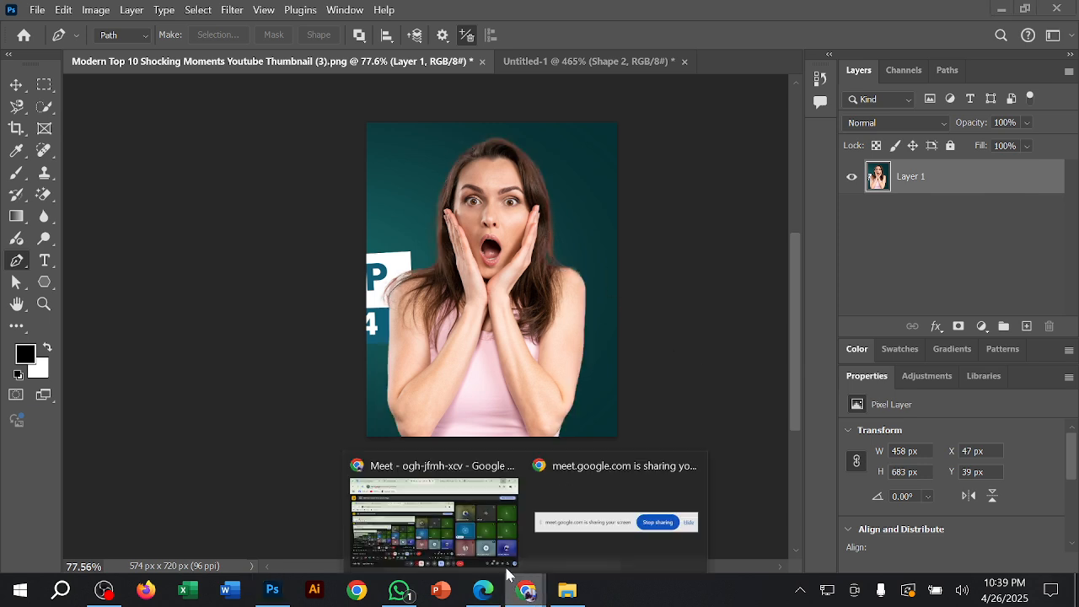
{"action": "left_click", "coordinate": [469, 497]}
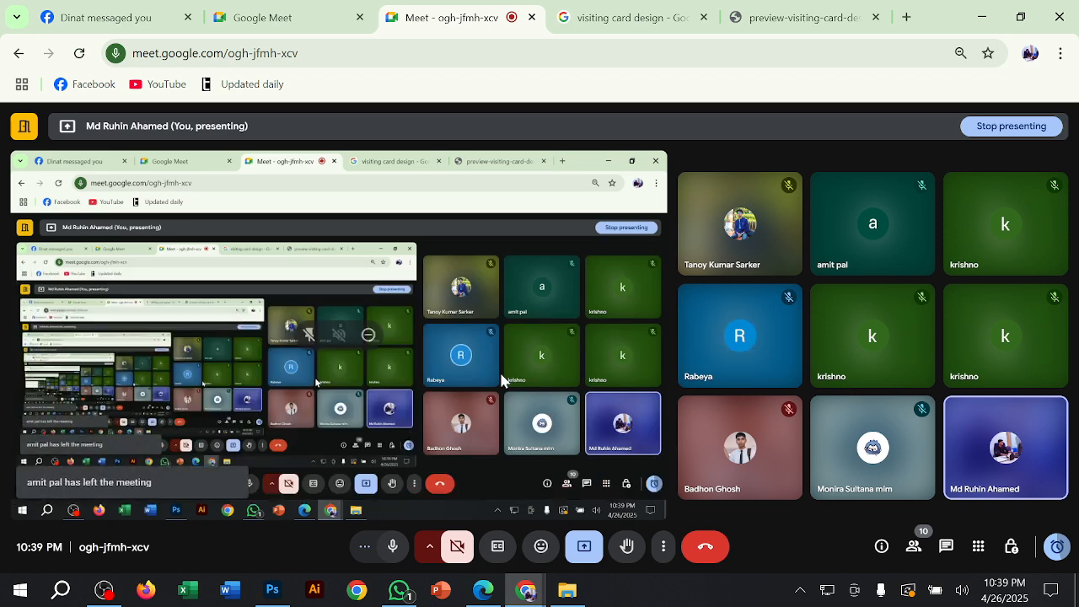
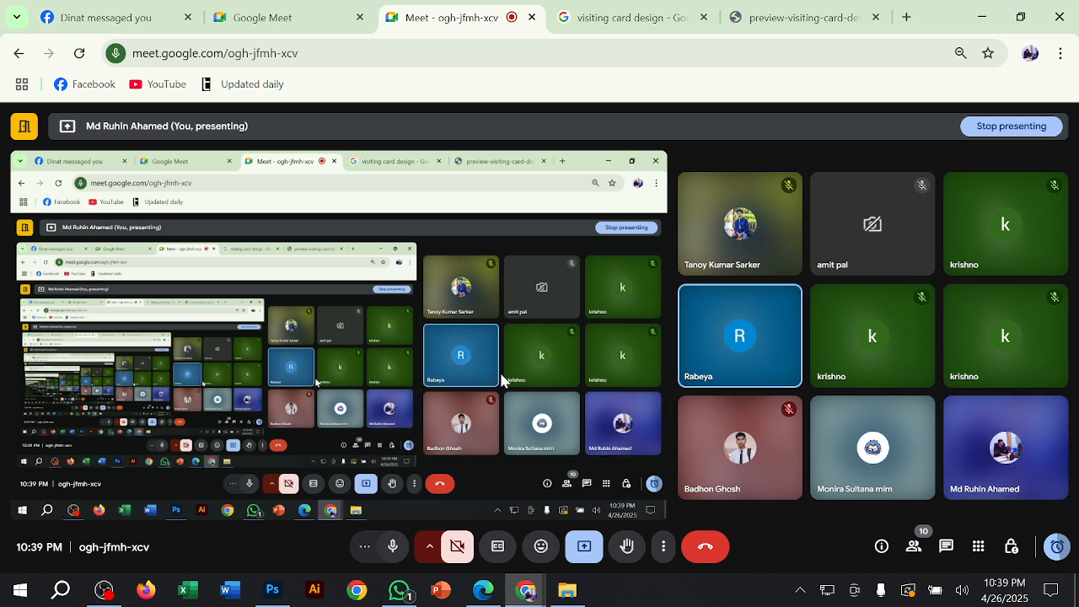
Step: Switch back to Photoshop and feather the selection around the woman by 2 pixels
{"action": "left_click", "coordinate": [982, 15]}
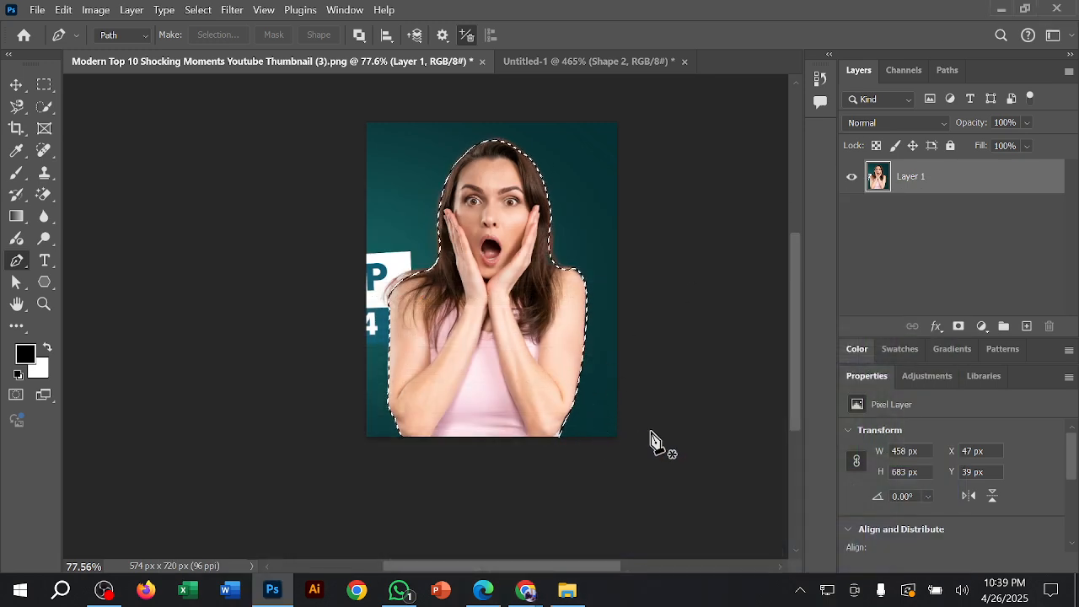
{"action": "key", "text": "shift+F6"}
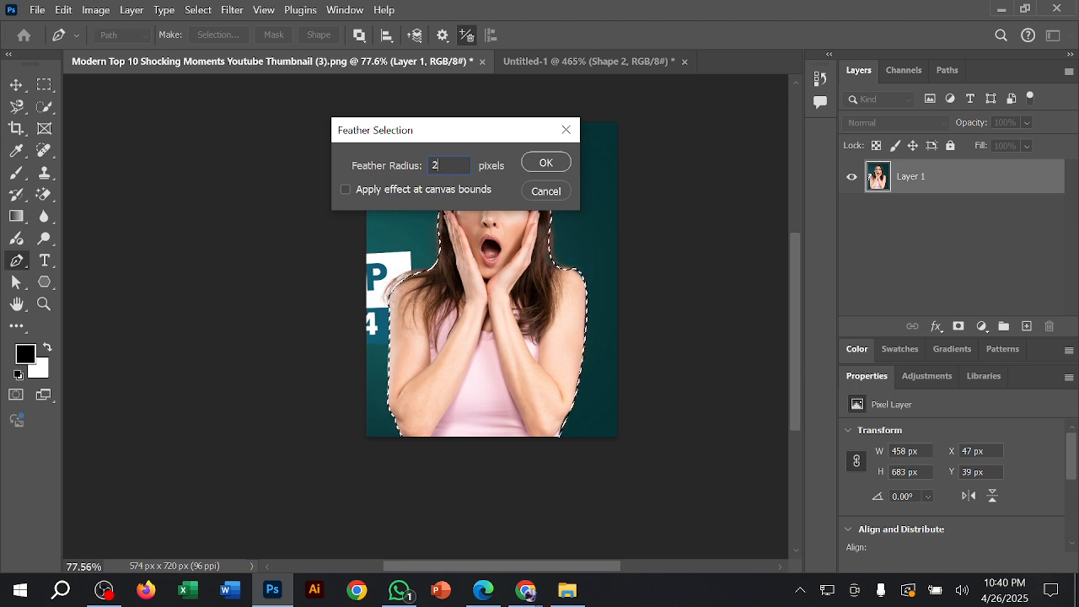
{"action": "left_click", "coordinate": [547, 163]}
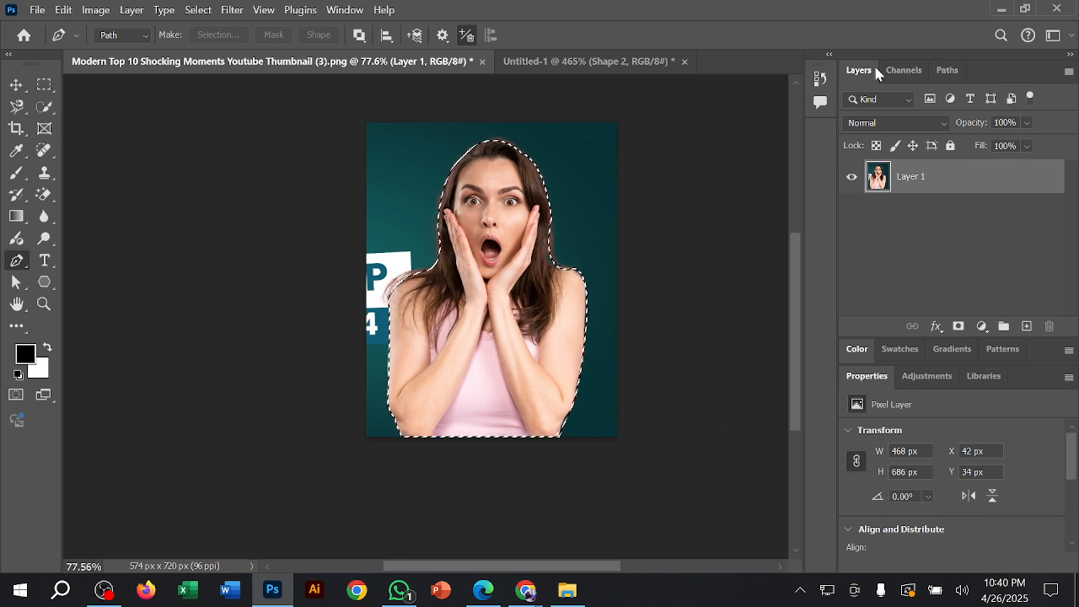
Step: Save the work path around the woman under the name "Your Name" and deselect the path
{"action": "left_click", "coordinate": [956, 73]}
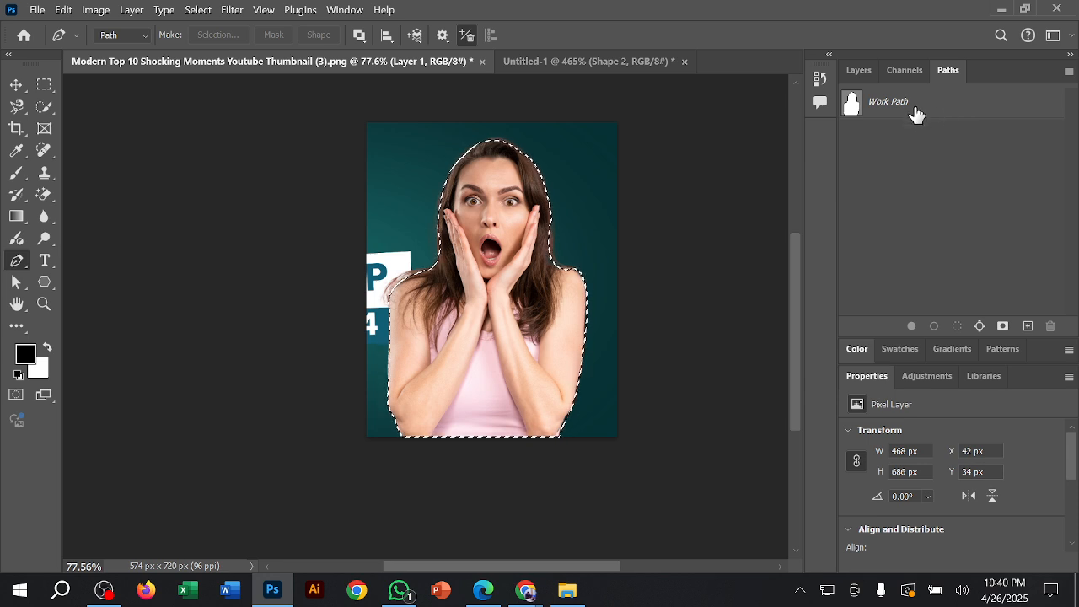
{"action": "double_click", "coordinate": [886, 102]}
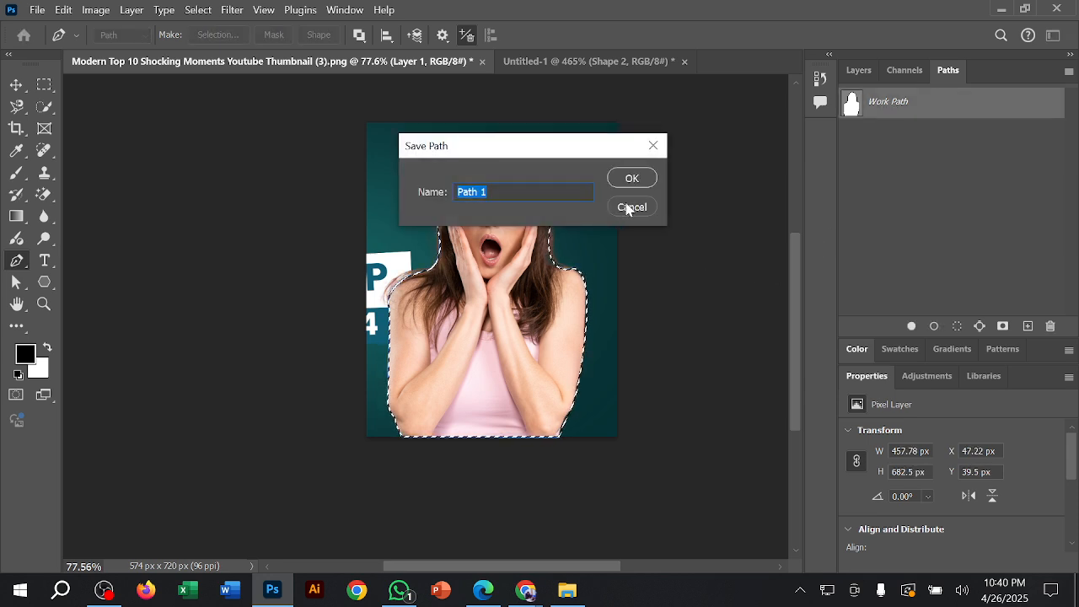
{"action": "type", "text": "Y"}
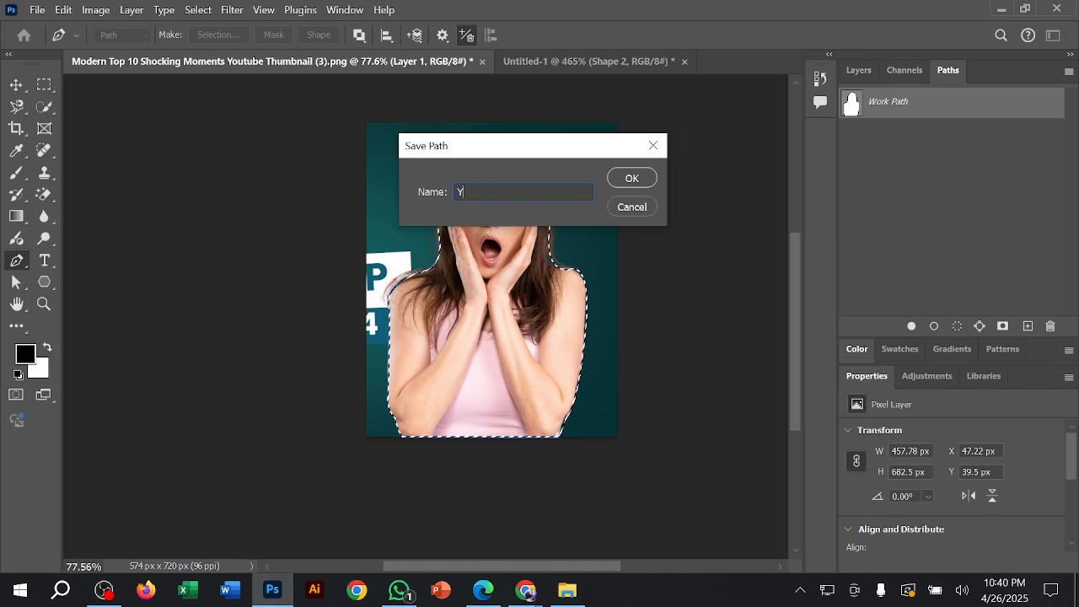
{"action": "type", "text": "our Nm"}
{"action": "key", "text": "BackSpace"}
{"action": "type", "text": "ame"}
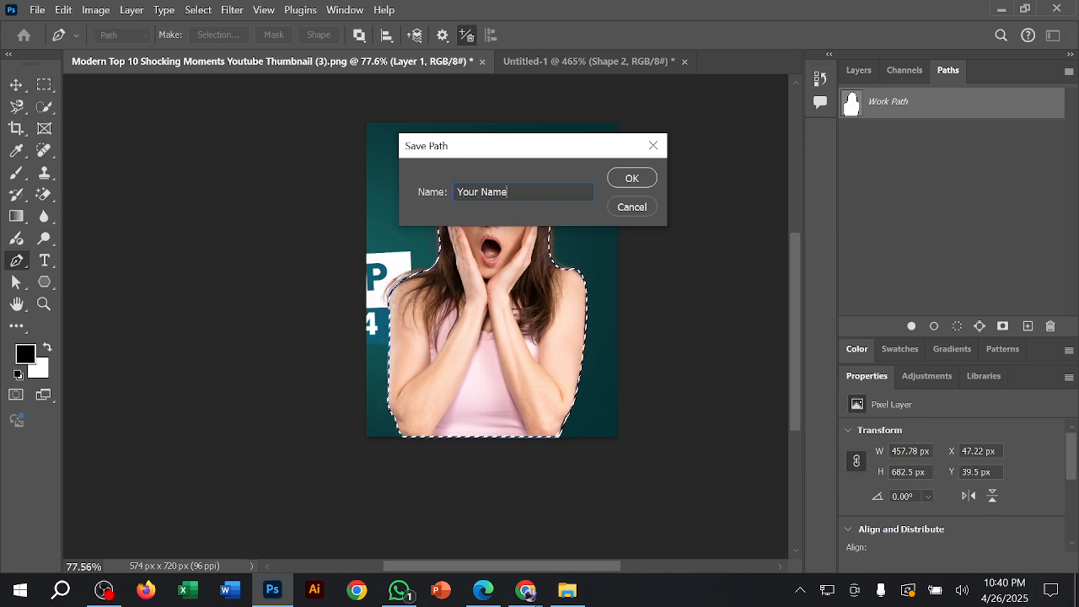
{"action": "key", "text": "Return"}
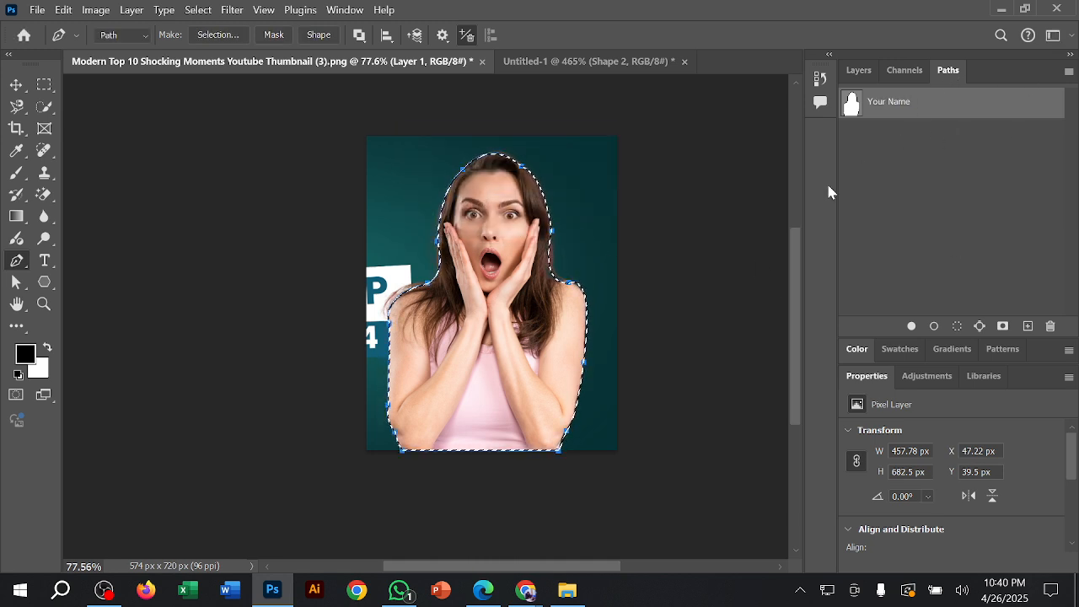
{"action": "key", "text": "Return"}
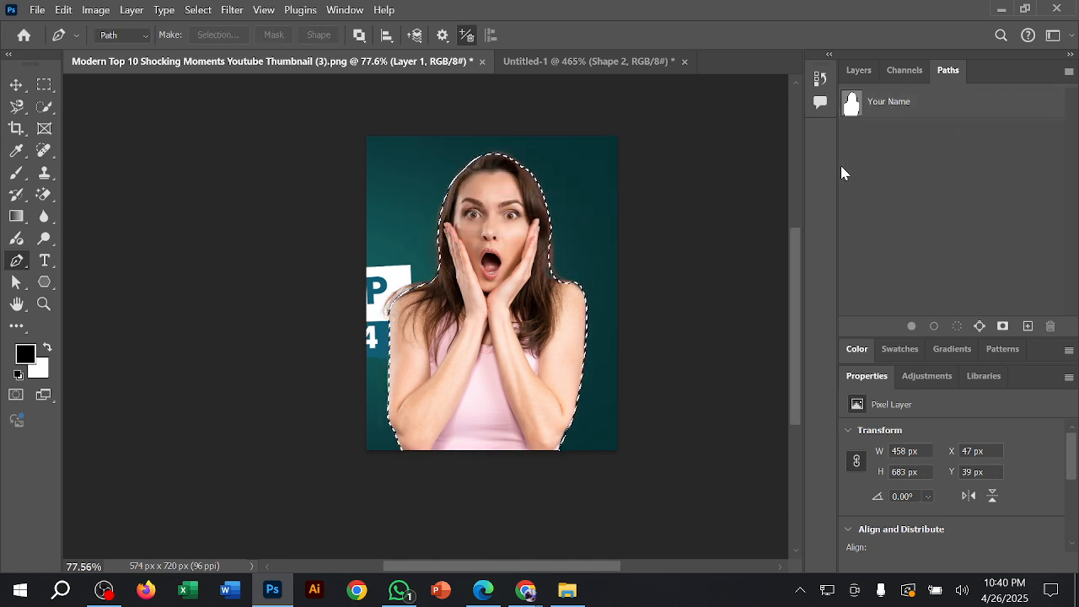
Step: Copy the selected woman onto a new layer and hide the original photo on Layer 1
{"action": "left_click", "coordinate": [857, 70]}
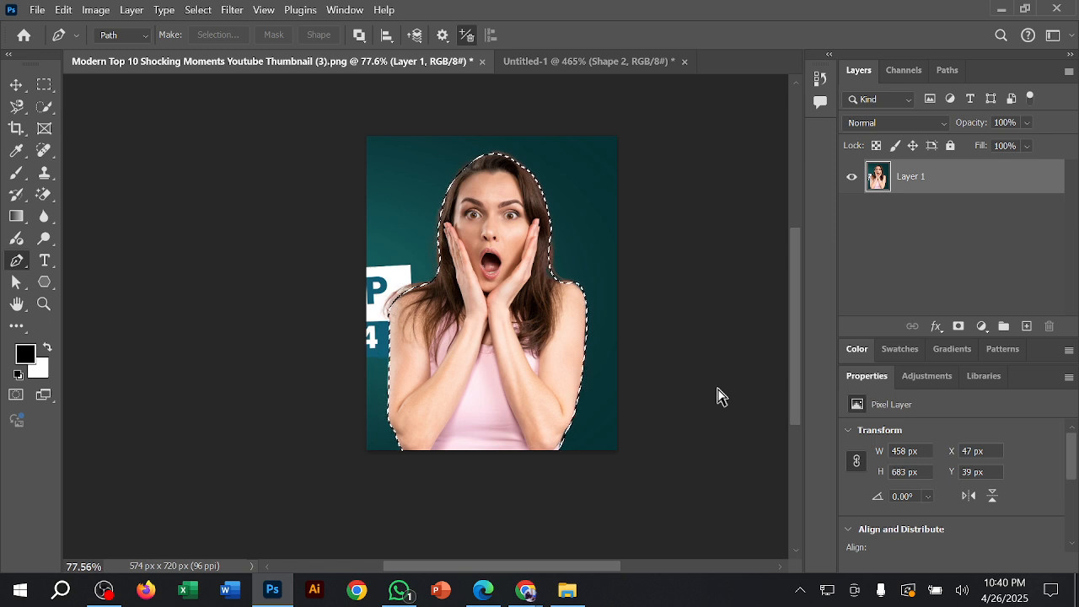
{"action": "key", "text": "ctrl+d"}
{"action": "key", "text": "ctrl+j"}
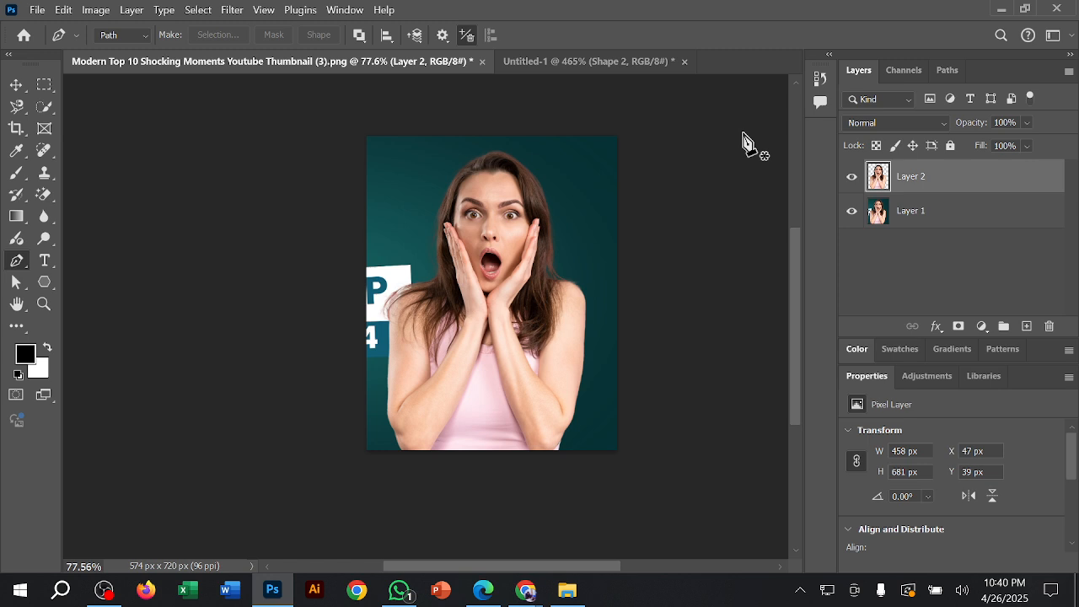
{"action": "left_click", "coordinate": [852, 211]}
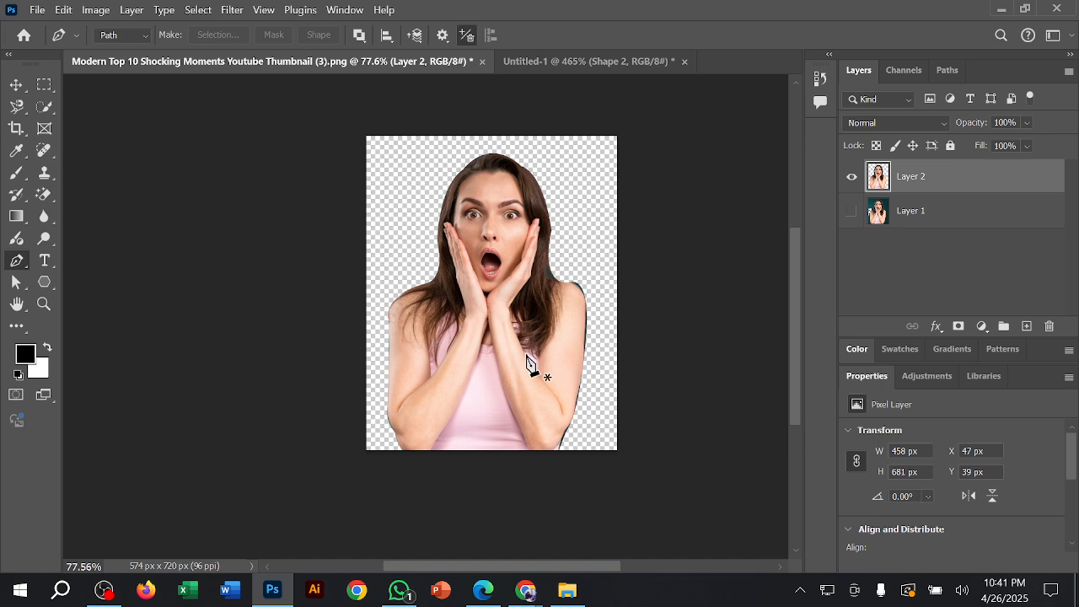
{"action": "left_click", "coordinate": [17, 85]}
{"action": "left_click", "coordinate": [699, 338]}
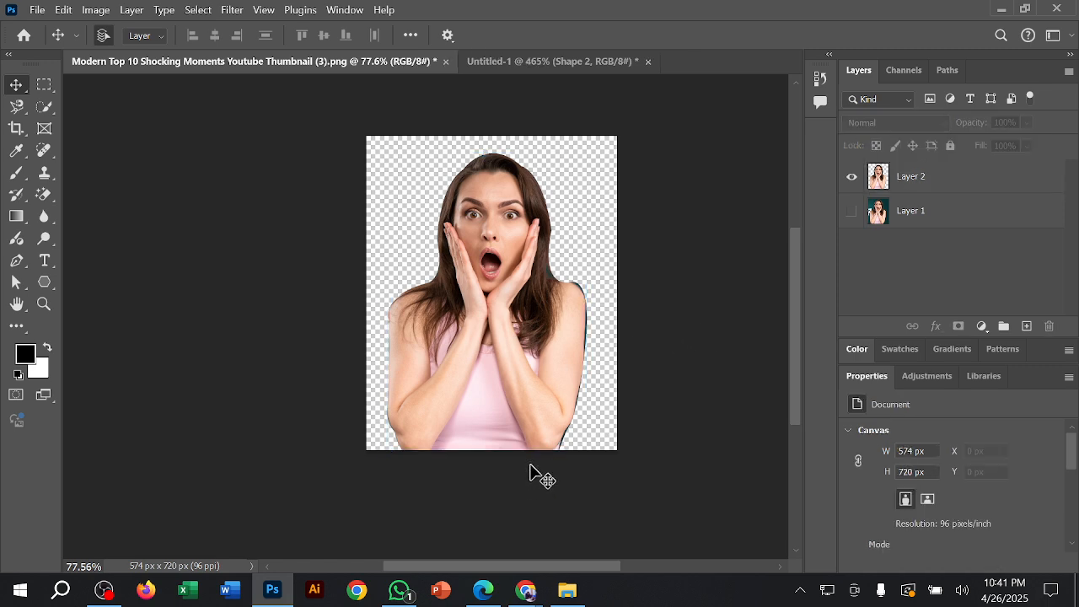
{"action": "left_click", "coordinate": [483, 523]}
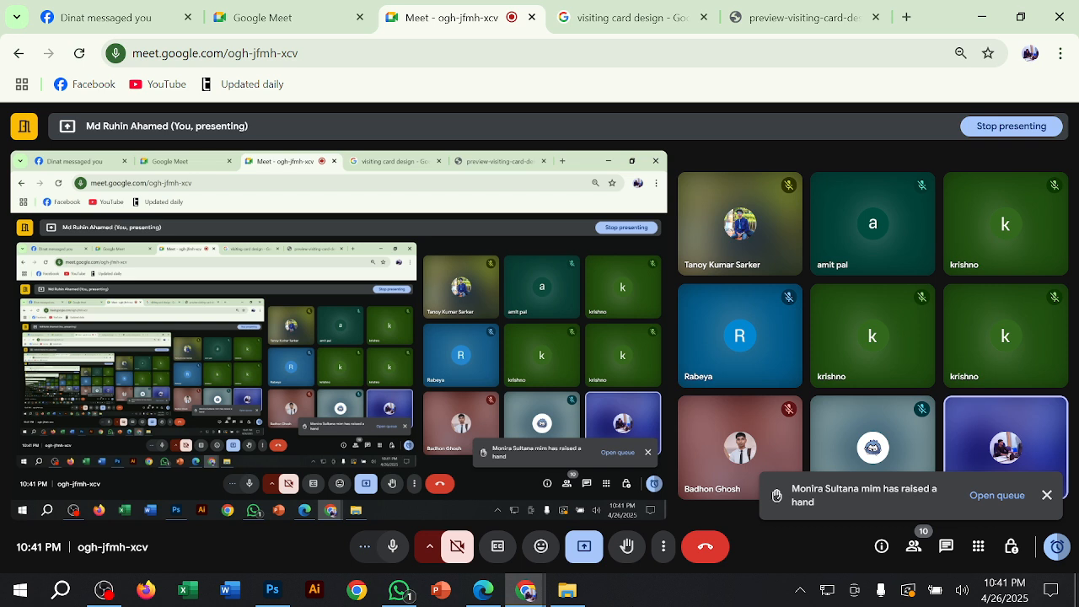
Step: Dismiss the raised-hand notifications in the Google Meet call and switch back to Photoshop
{"action": "left_click", "coordinate": [1047, 496]}
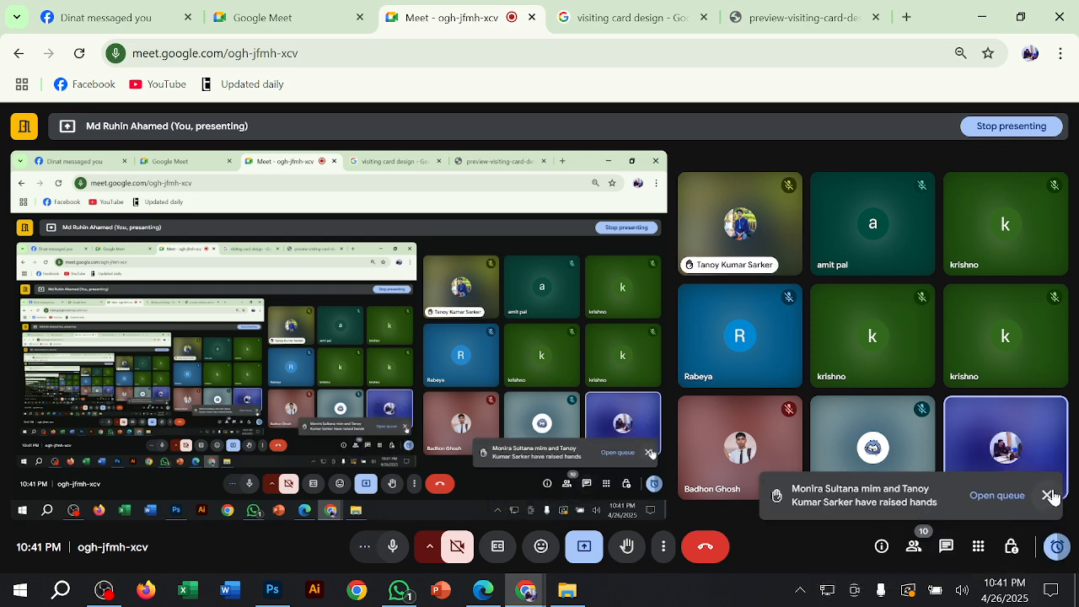
{"action": "left_click", "coordinate": [1050, 496]}
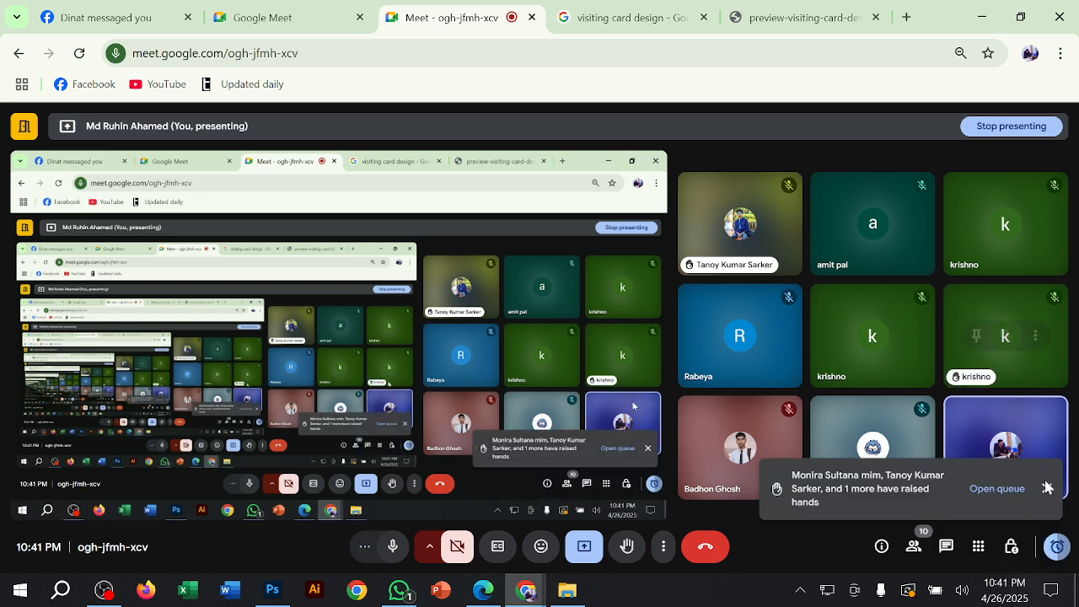
{"action": "left_click", "coordinate": [1048, 488]}
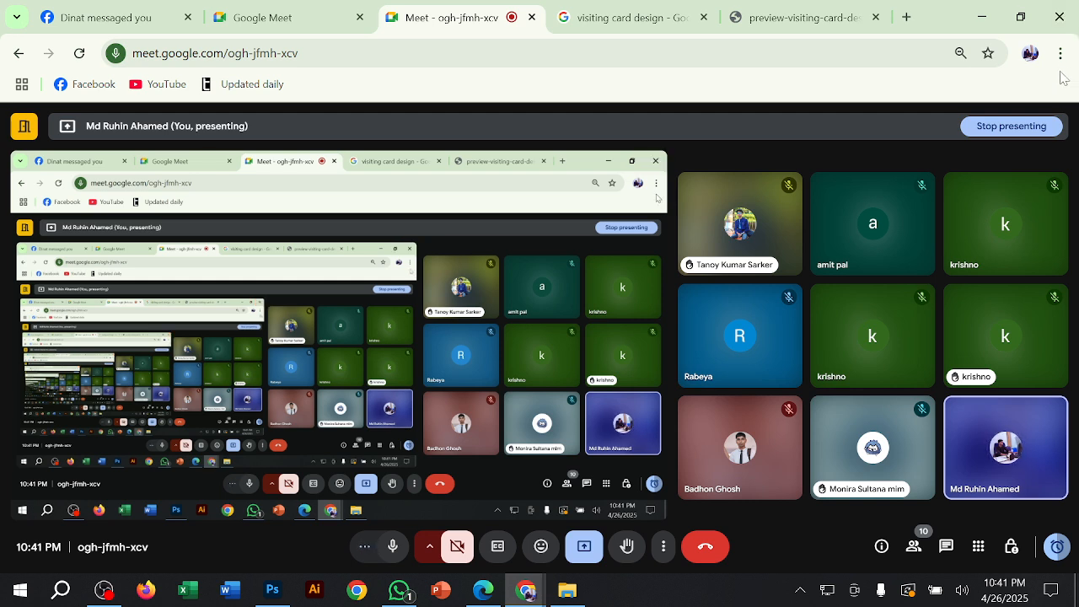
{"action": "left_click", "coordinate": [980, 17]}
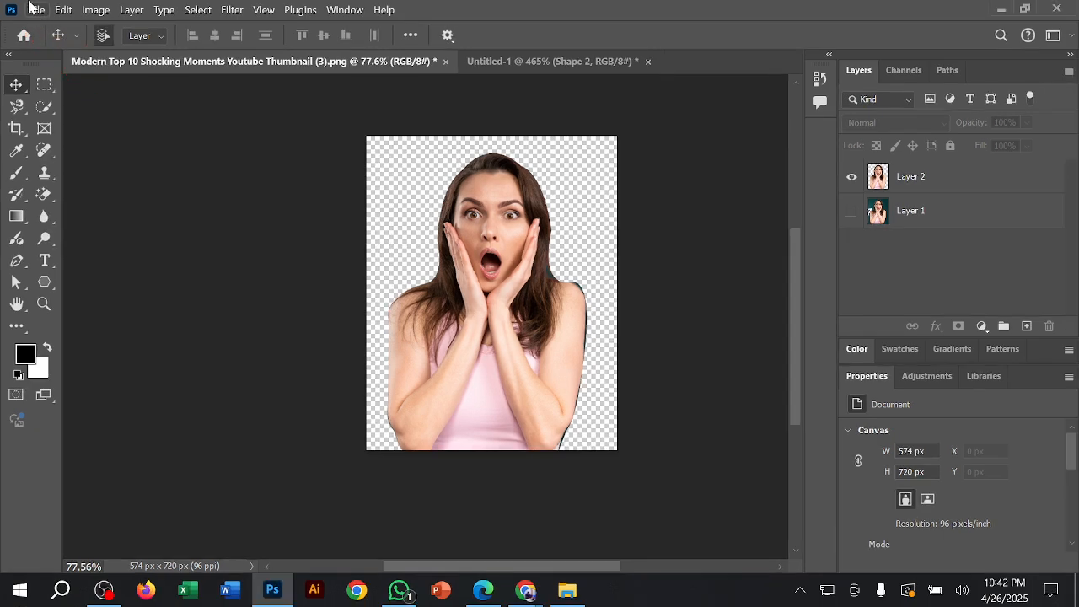
Step: Open the Export As settings for the cutout and set the file format to PNG
{"action": "left_click", "coordinate": [36, 10]}
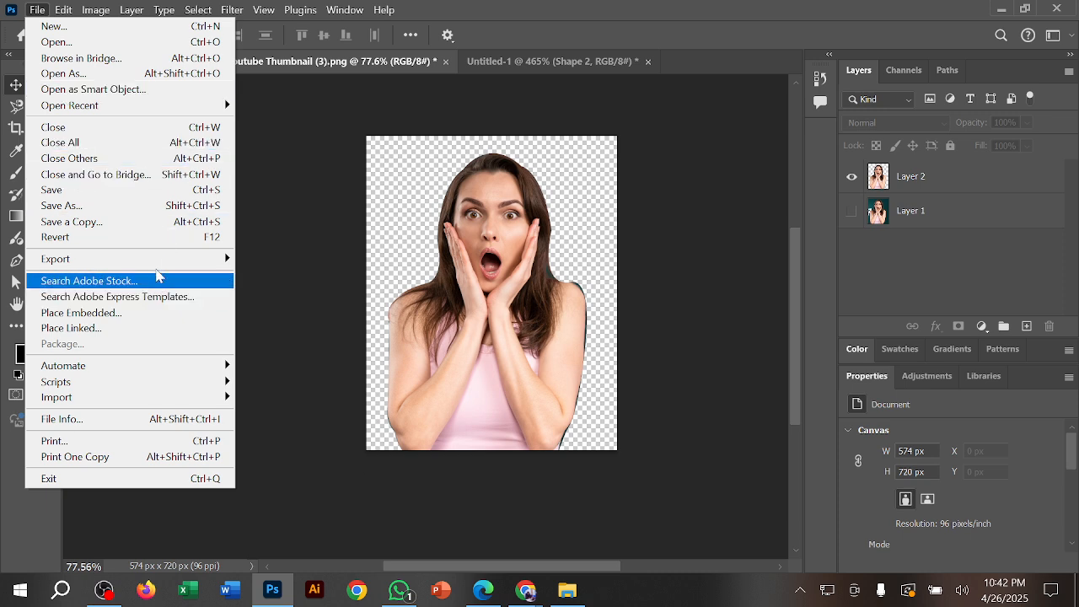
{"action": "mouse_move", "coordinate": [129, 260]}
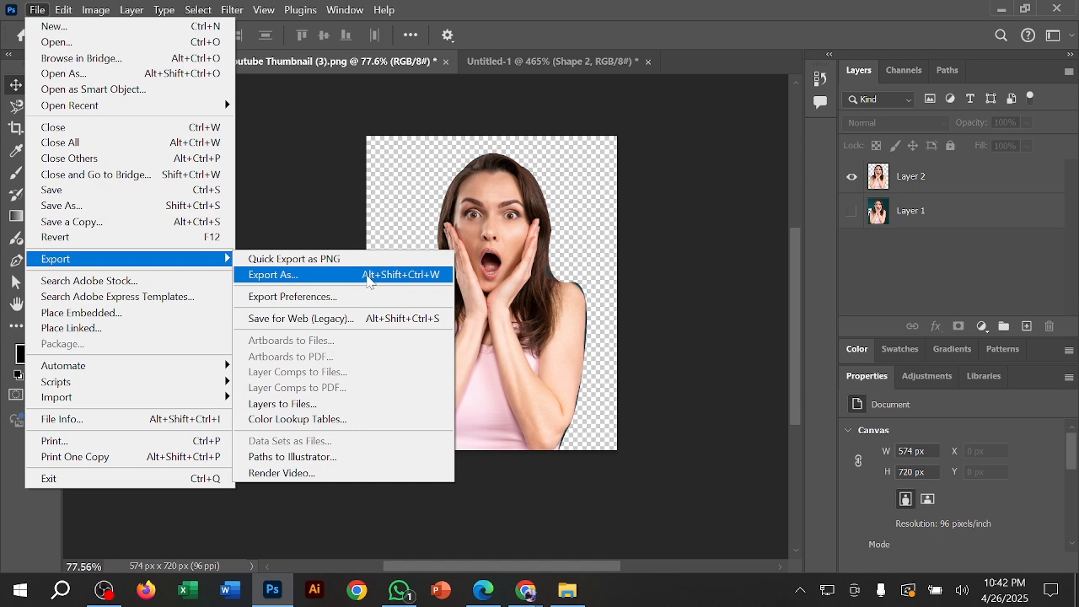
{"action": "left_click", "coordinate": [337, 278]}
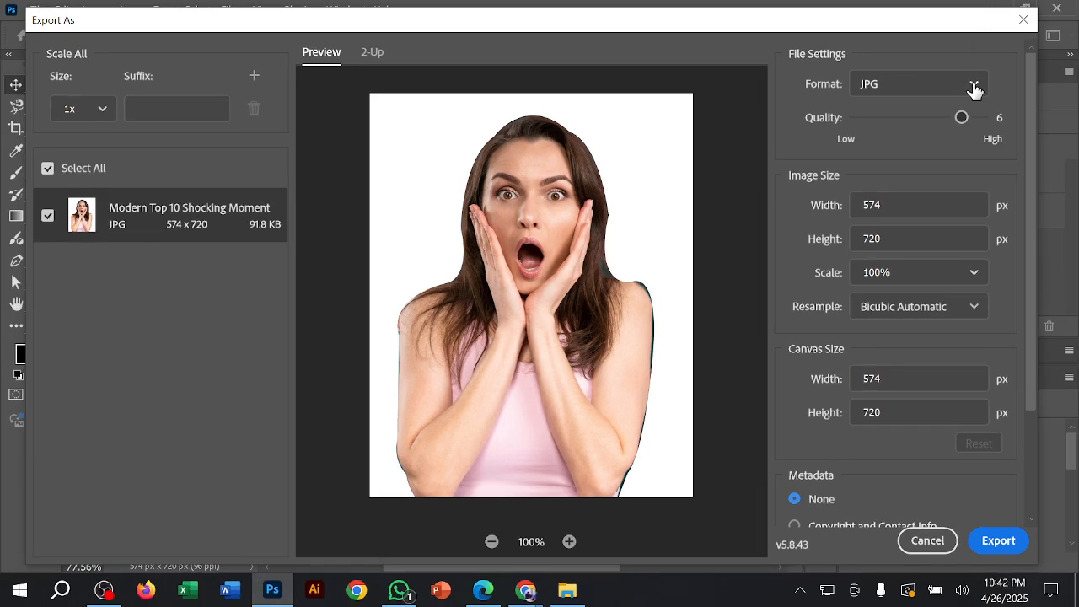
{"action": "left_click", "coordinate": [1047, 173]}
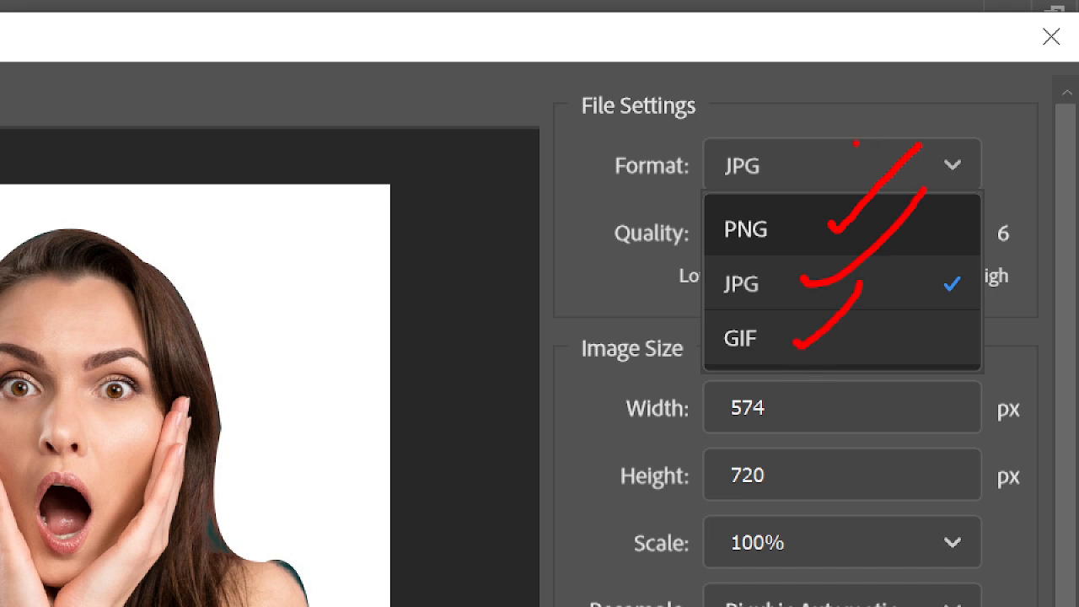
{"action": "key", "text": "Escape"}
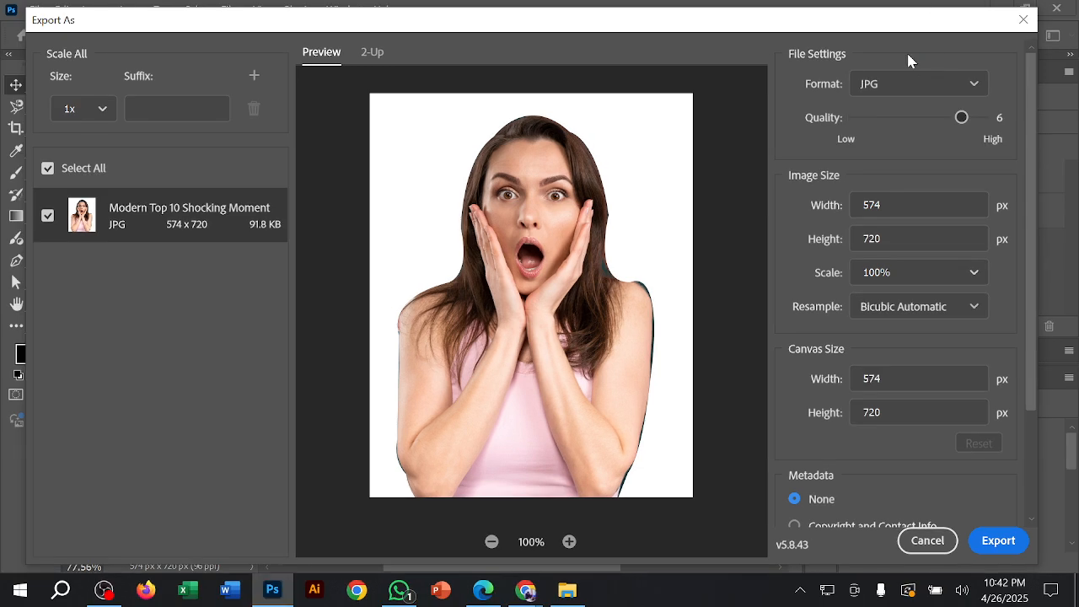
{"action": "left_click", "coordinate": [877, 83]}
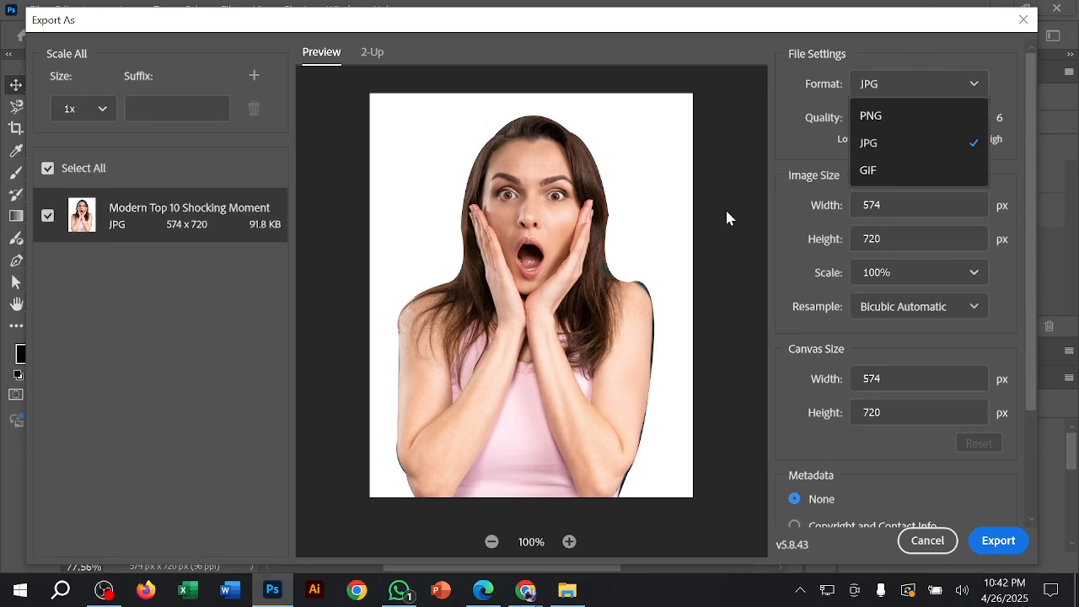
{"action": "left_click", "coordinate": [893, 115]}
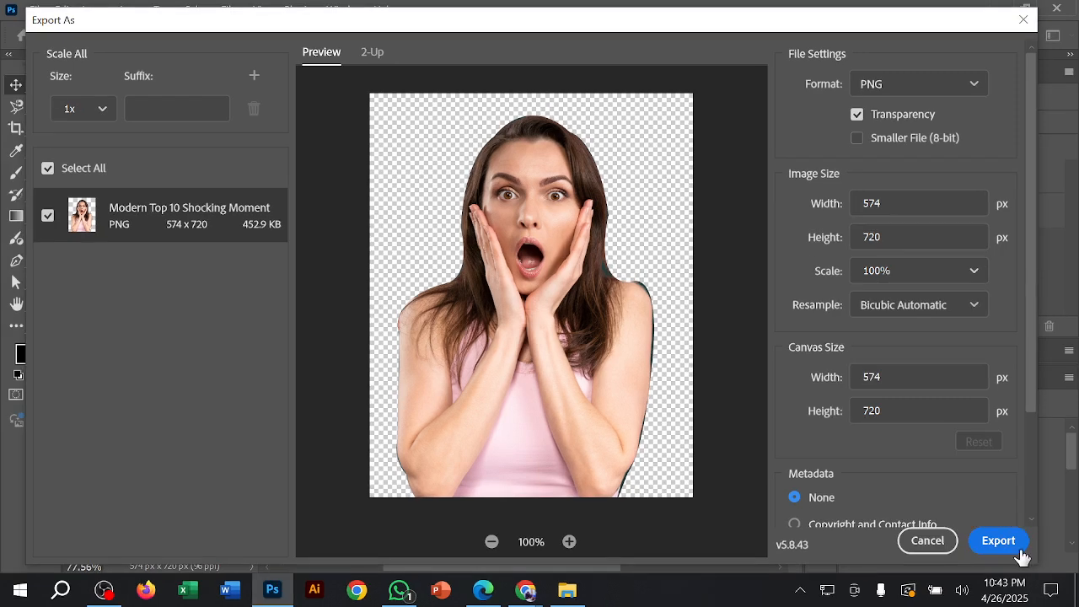
Step: Export the cutout to the Desktop as "Modern Top 10 Shocking Moments Youtube Thumbnail (3).png"
{"action": "left_click", "coordinate": [1018, 554]}
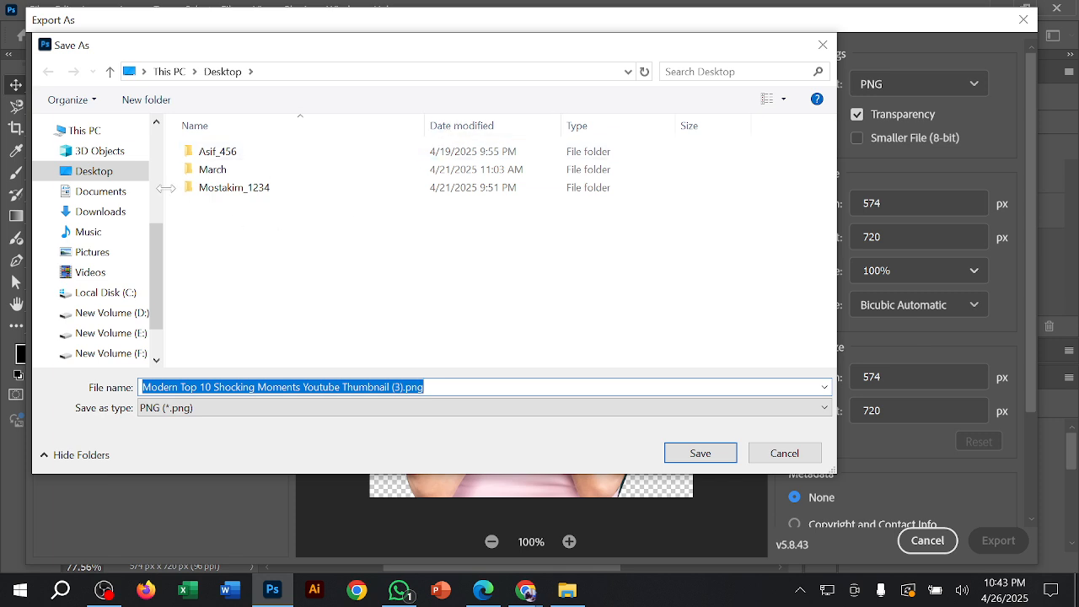
{"action": "left_click", "coordinate": [95, 172]}
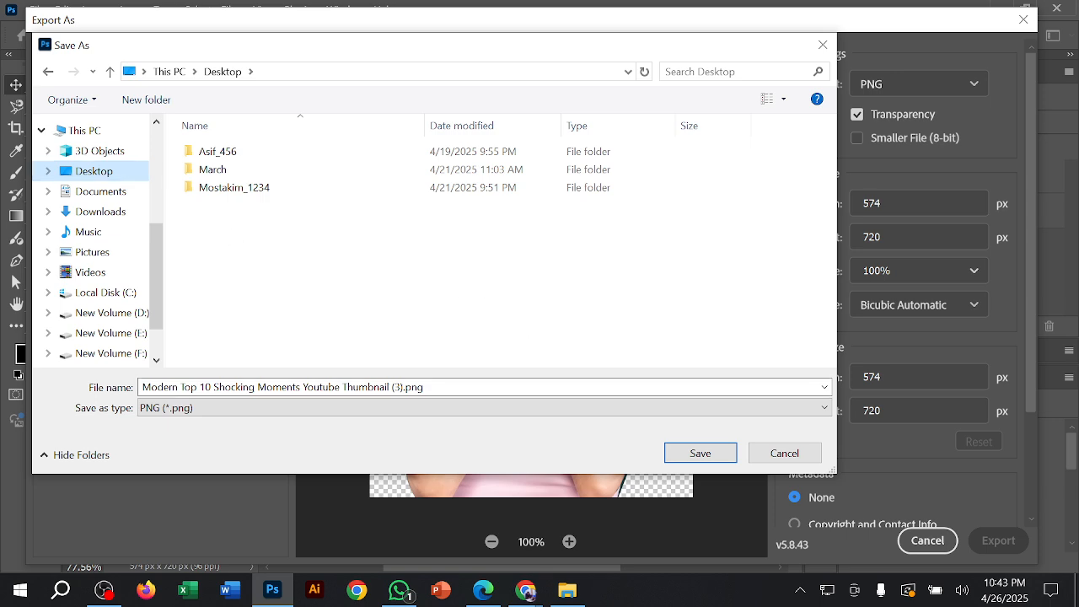
{"action": "left_click", "coordinate": [698, 453]}
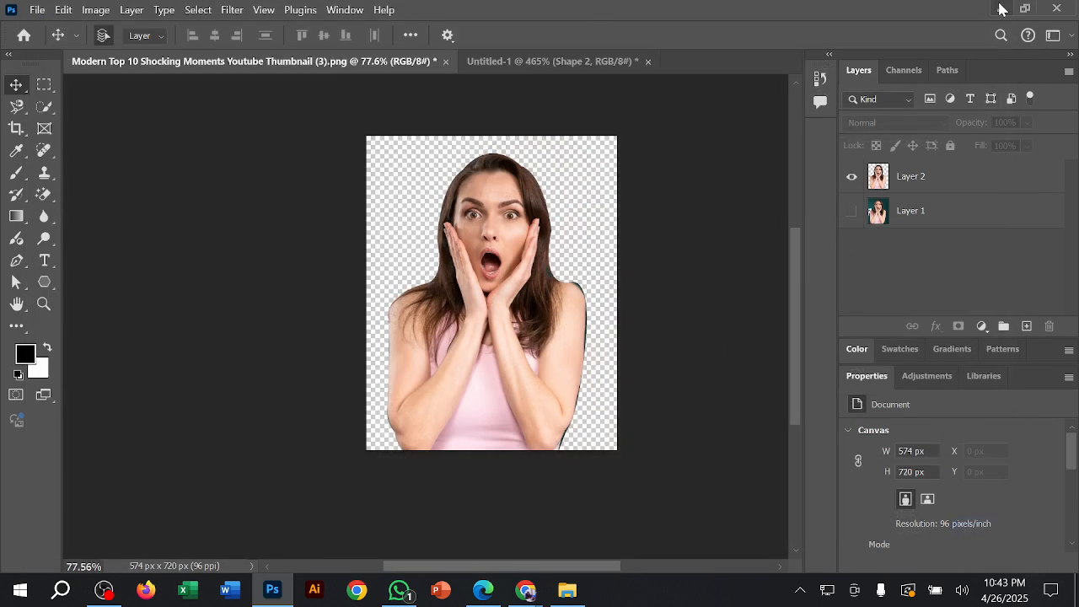
Step: Show the Windows desktop and move the exported PNG into the open area beside the mountain peak
{"action": "left_click", "coordinate": [1002, 8]}
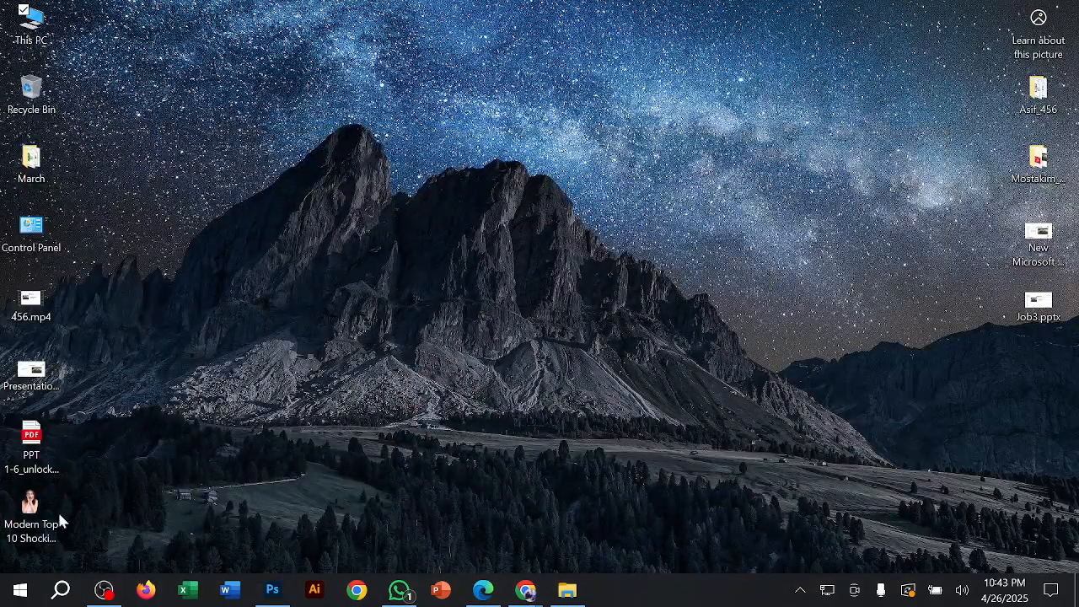
{"action": "left_click_drag", "start_coordinate": [34, 506], "coordinate": [622, 145]}
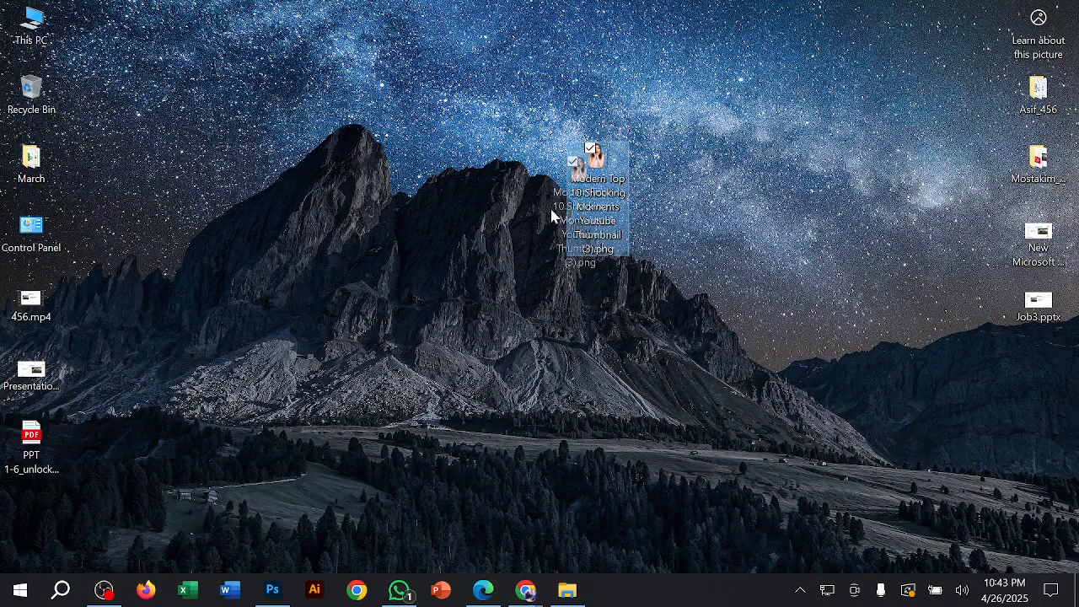
{"action": "left_click_drag", "start_coordinate": [554, 212], "coordinate": [403, 198]}
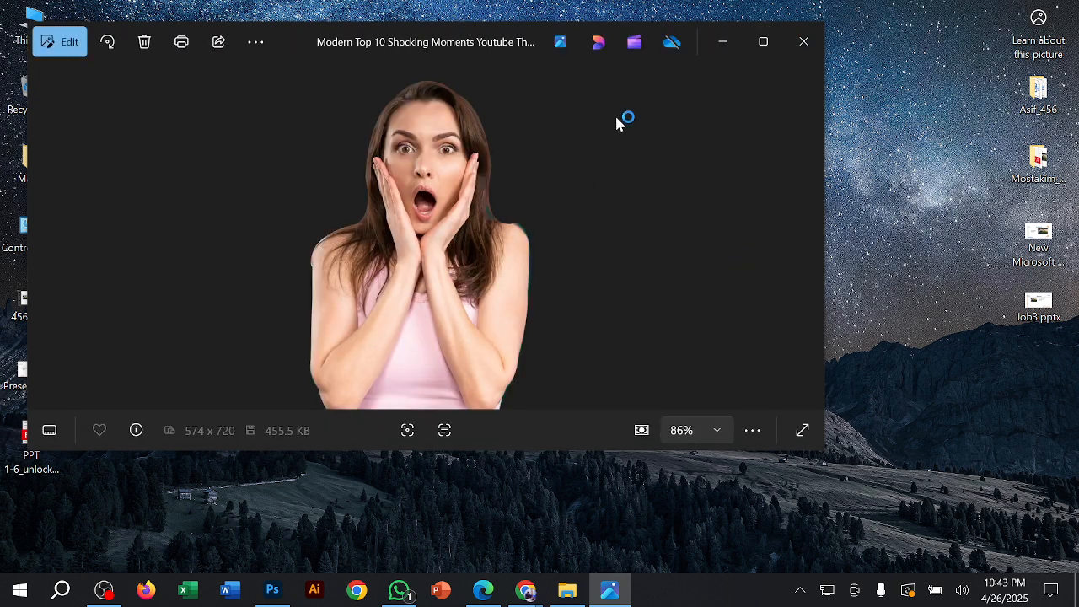
Step: Inspect the exported cutout's transparent background in the maximized image viewer, dismissing its pop-ups, and close the viewer
{"action": "left_click", "coordinate": [763, 41]}
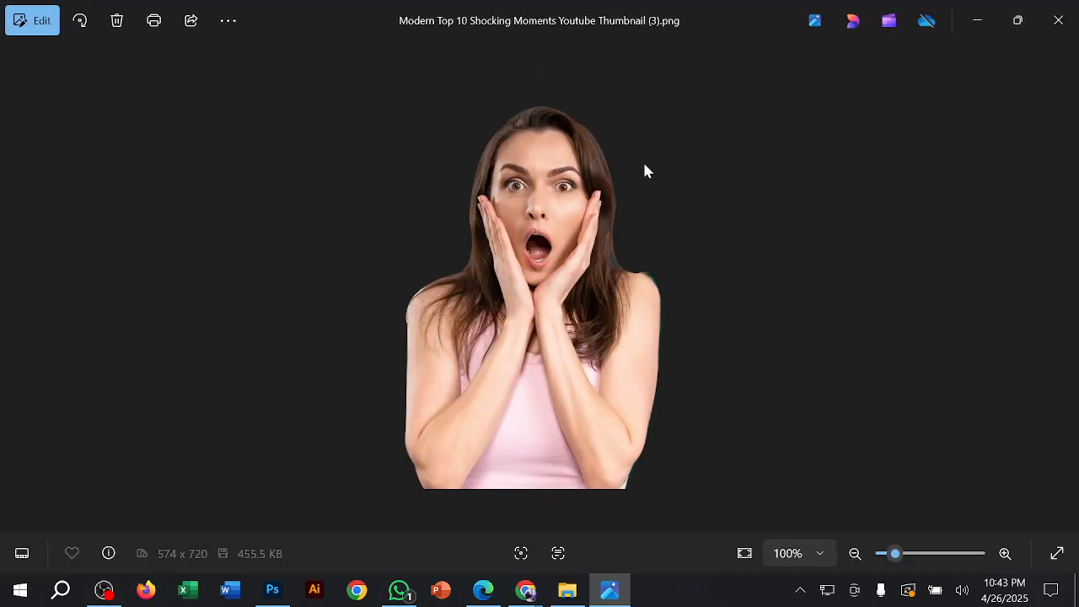
{"action": "left_click", "coordinate": [992, 74]}
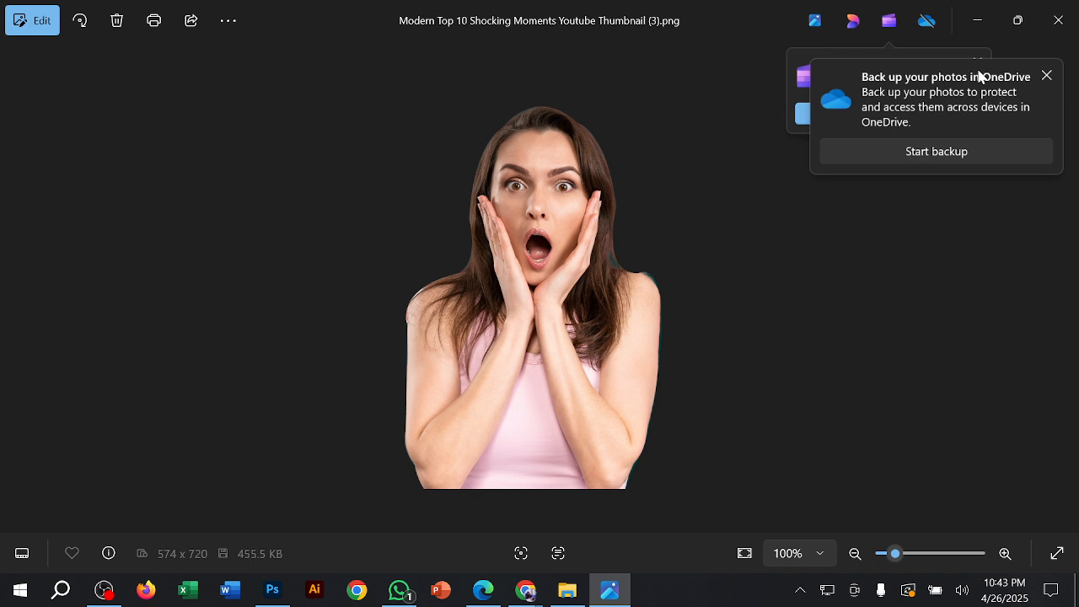
{"action": "left_click", "coordinate": [1053, 73]}
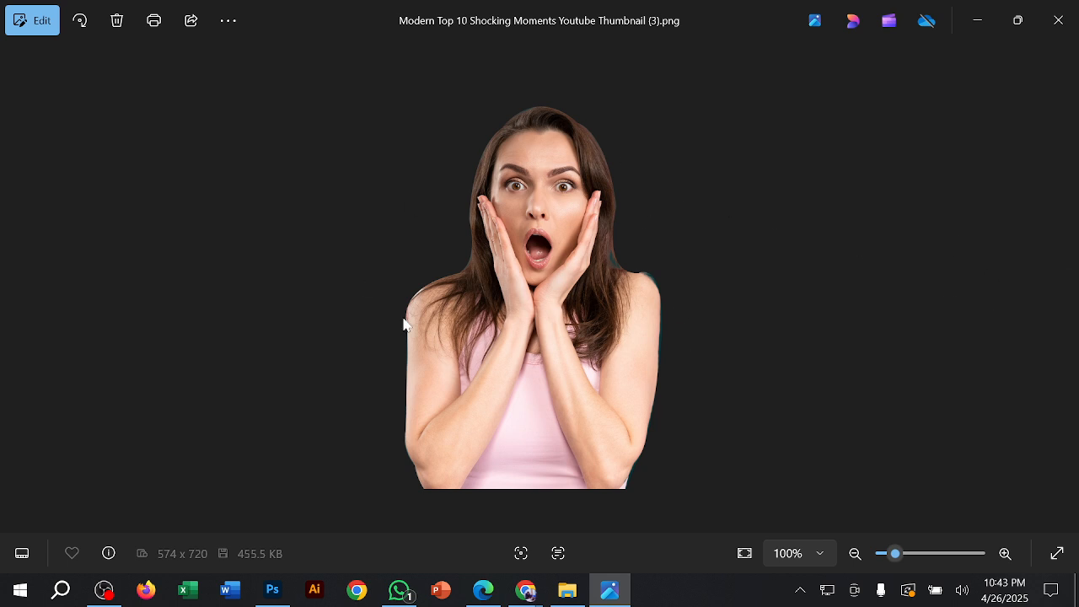
{"action": "left_click", "coordinate": [1059, 19]}
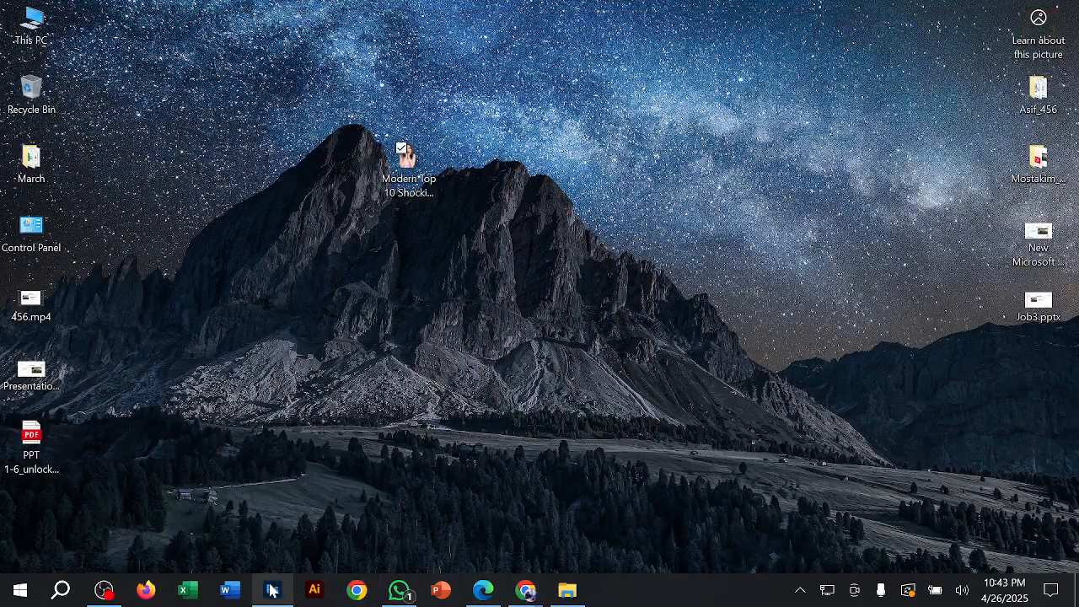
Step: Switch to Photoshop, deselect the shape in the Untitled-1 visiting card, and set the Pen tool to Path mode
{"action": "left_click", "coordinate": [295, 588]}
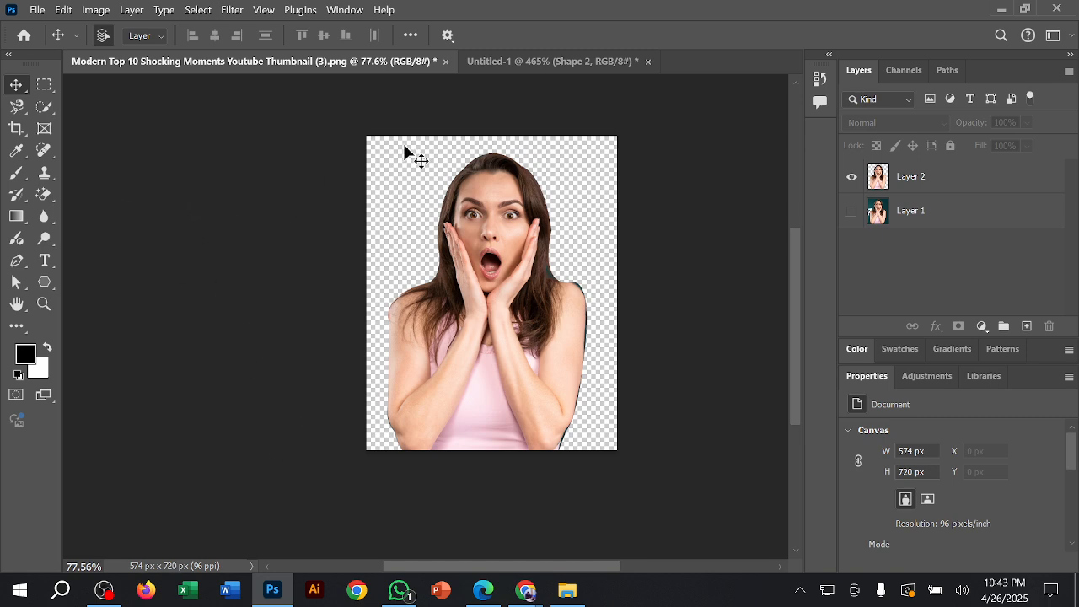
{"action": "left_click", "coordinate": [582, 64]}
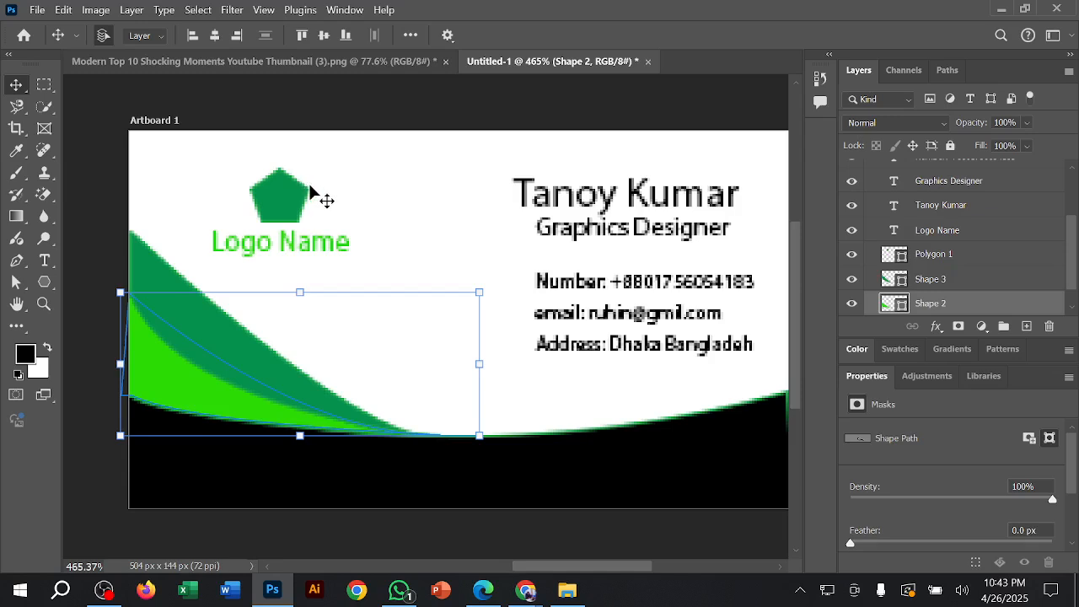
{"action": "left_click", "coordinate": [497, 110]}
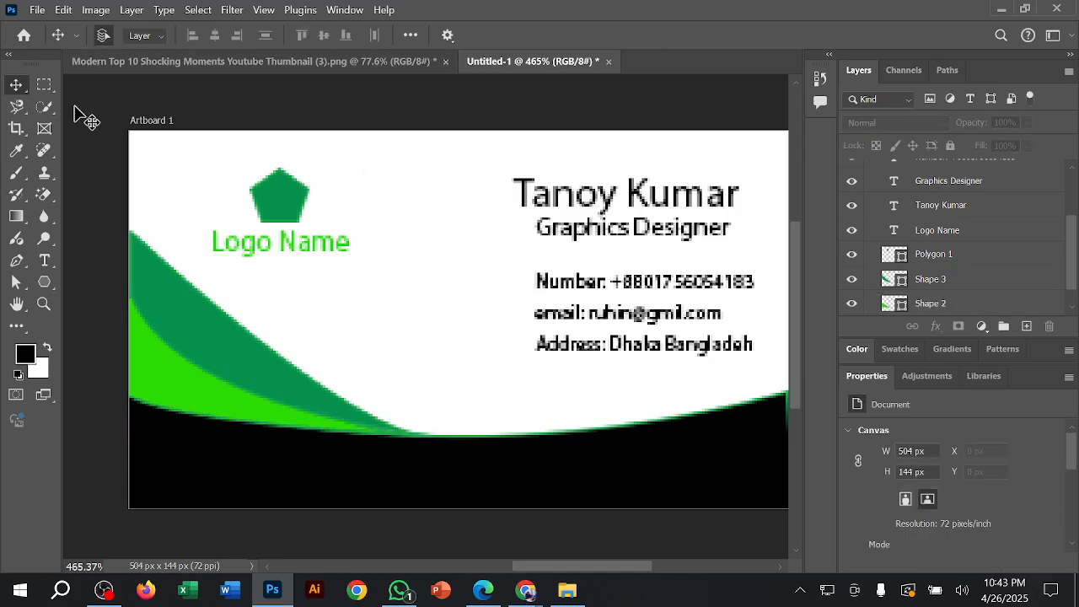
{"action": "left_click", "coordinate": [16, 260]}
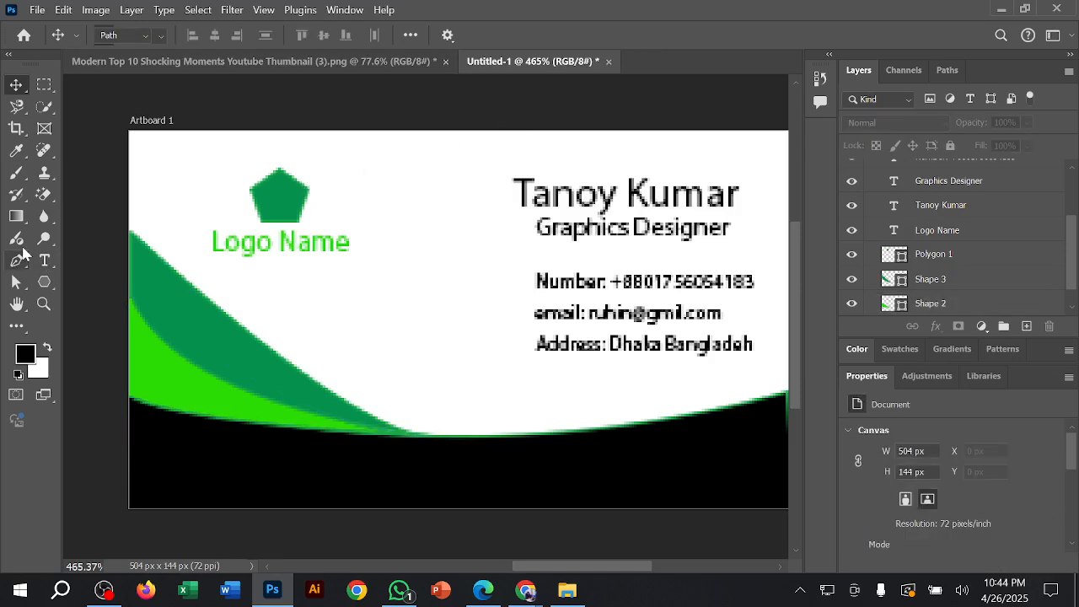
{"action": "left_click", "coordinate": [123, 35]}
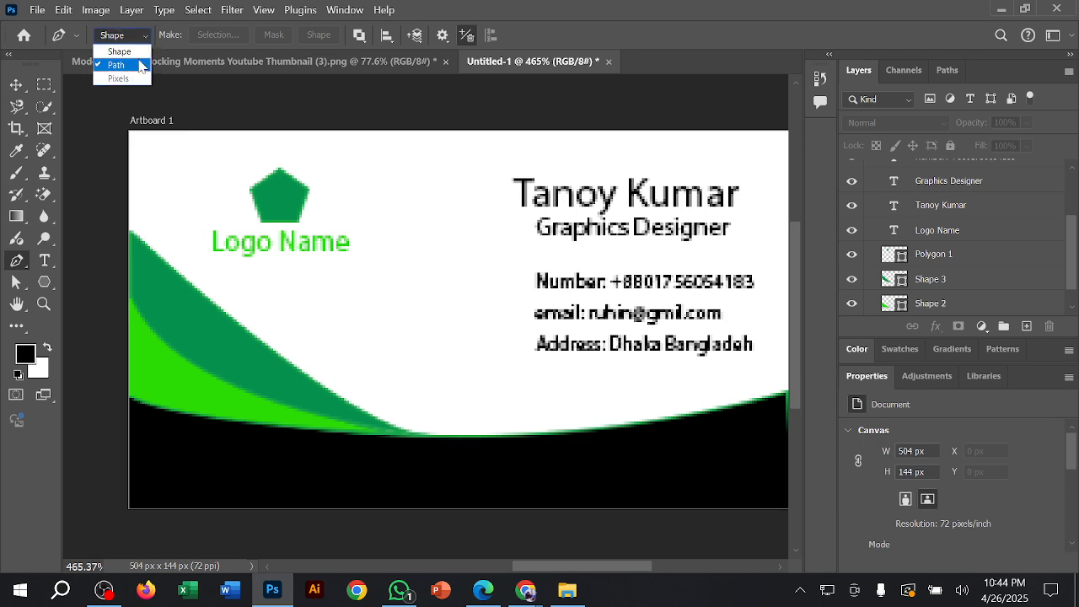
{"action": "left_click", "coordinate": [285, 69]}
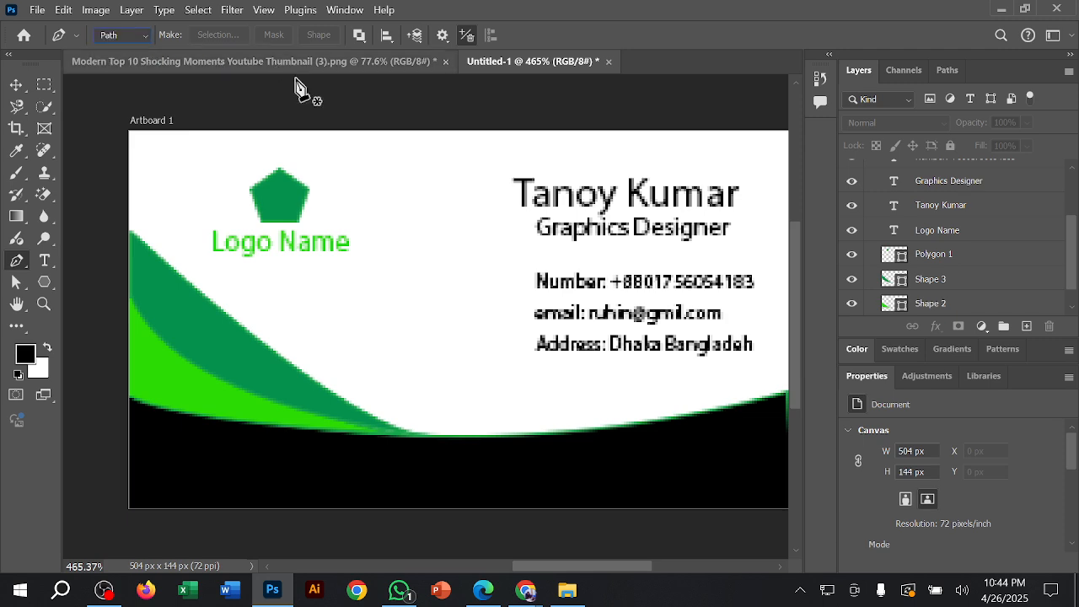
Step: Review the Pen tool's Shape, Path and Pixels mode options in the woman's cutout document
{"action": "left_click", "coordinate": [384, 67]}
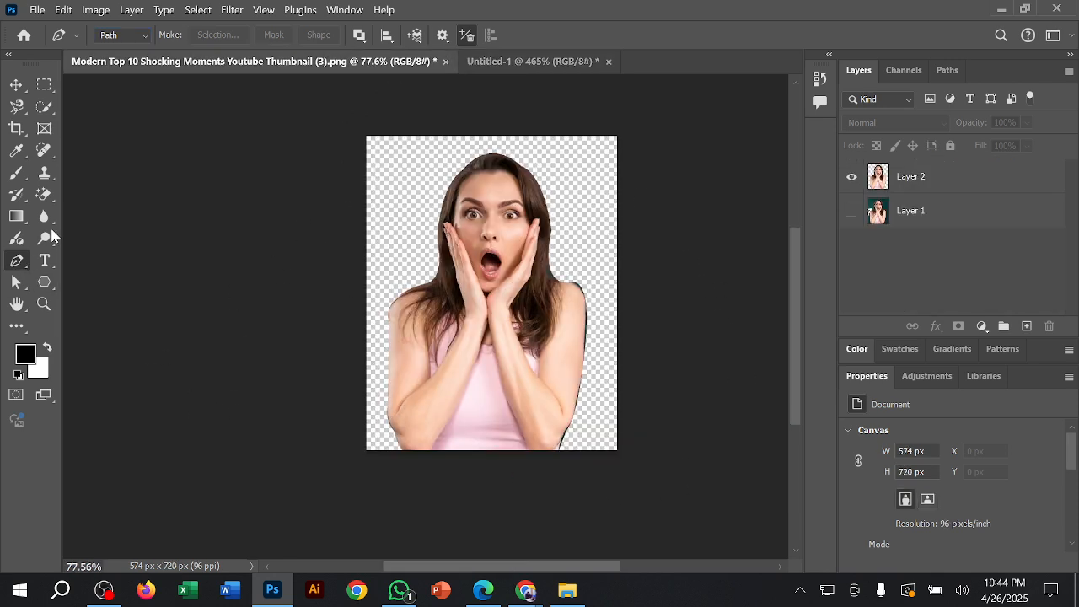
{"action": "left_click", "coordinate": [126, 36]}
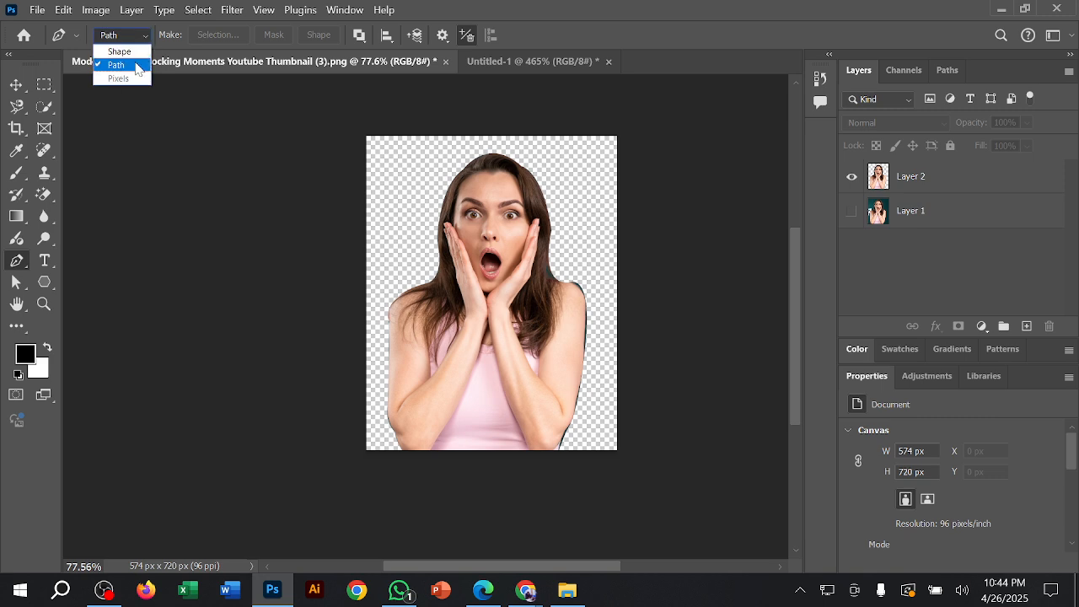
{"action": "left_click", "coordinate": [17, 87]}
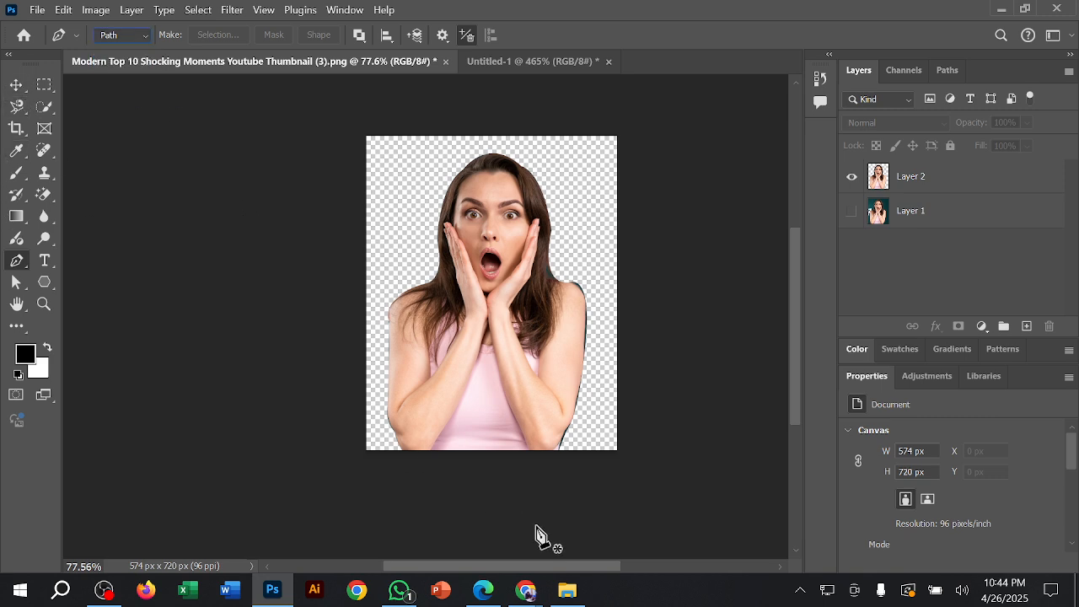
Step: Switch to the Google Meet call in Chrome, check the options for the participant with the raised hand, and minimize the browser
{"action": "left_click", "coordinate": [525, 590]}
{"action": "left_click", "coordinate": [497, 528]}
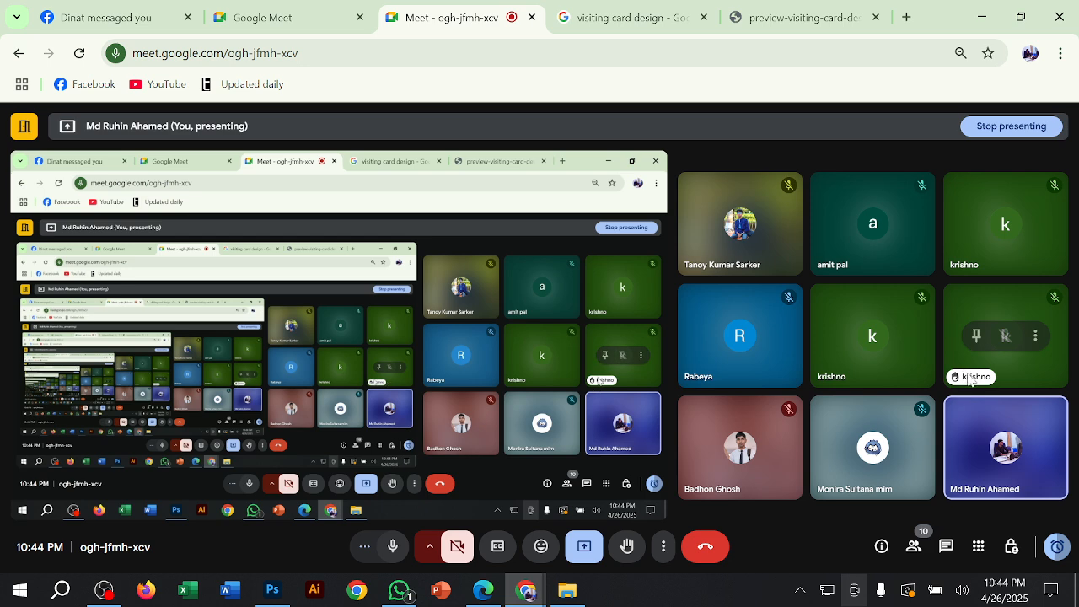
{"action": "left_click", "coordinate": [1035, 338]}
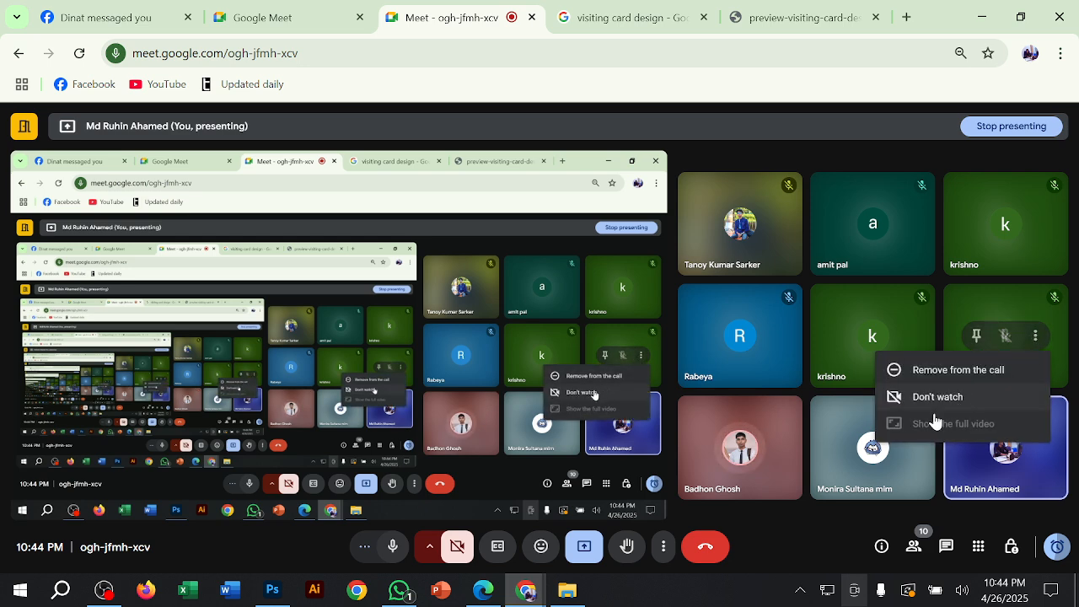
{"action": "left_click", "coordinate": [981, 17]}
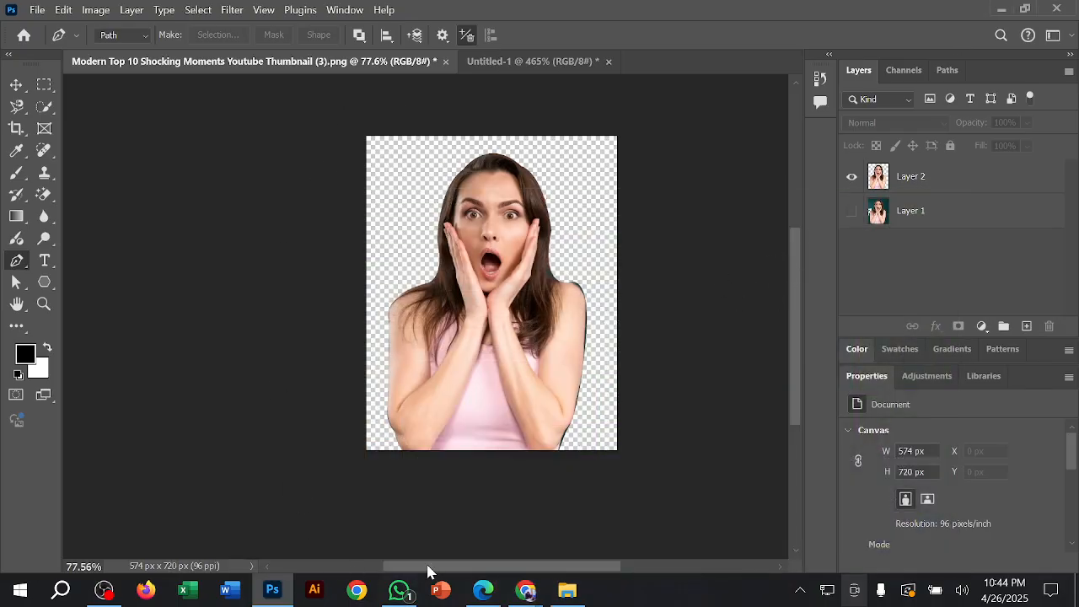
Step: Review the Class-4 topics in the course outline PDF in Edge, highlighting Direct selection and Path selection, and minimize the window
{"action": "left_click", "coordinate": [483, 588]}
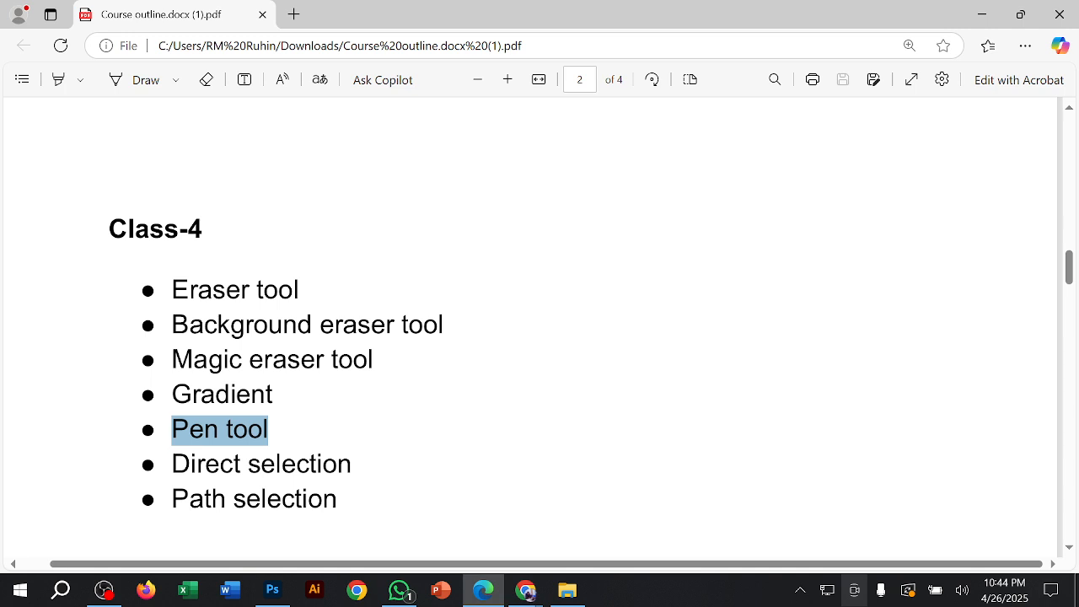
{"action": "scroll", "coordinate": [448, 455], "scroll_direction": "down", "scroll_amount": 3}
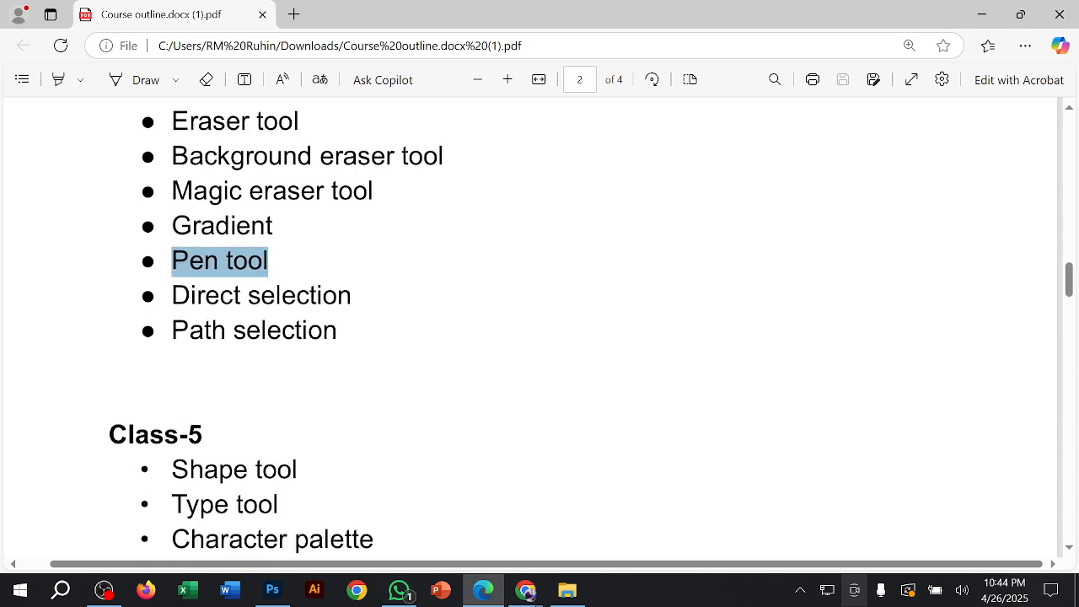
{"action": "left_click_drag", "start_coordinate": [171, 295], "coordinate": [352, 295]}
{"action": "left_click_drag", "start_coordinate": [172, 330], "coordinate": [338, 330]}
{"action": "left_click", "coordinate": [982, 15]}
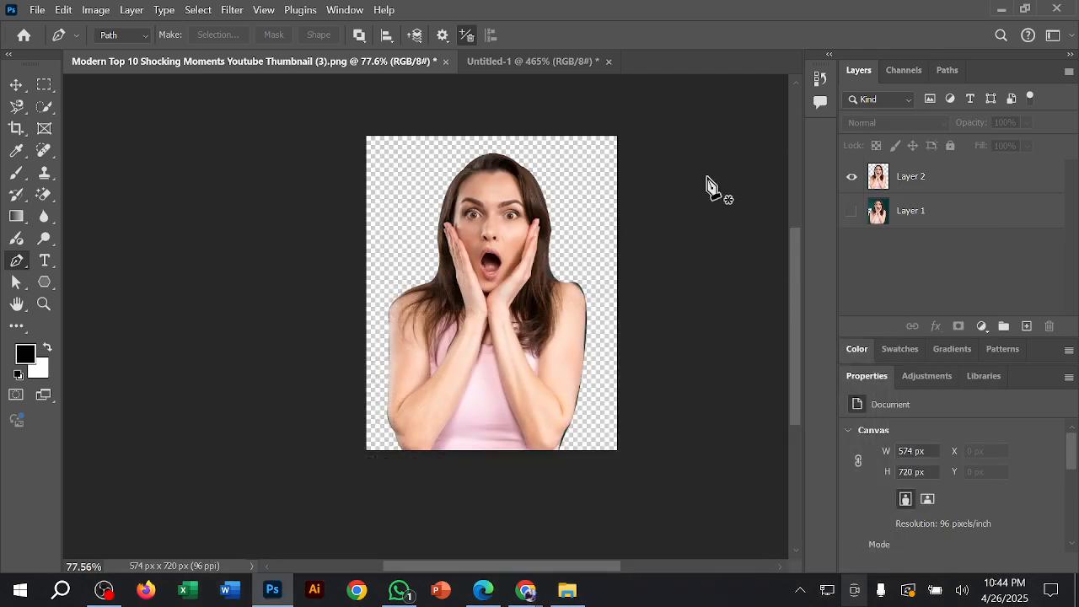
Step: In the Untitled-1 visiting card, move the green pentagon beside the Logo Name text and enlarge it to 198.12%
{"action": "left_click", "coordinate": [511, 66]}
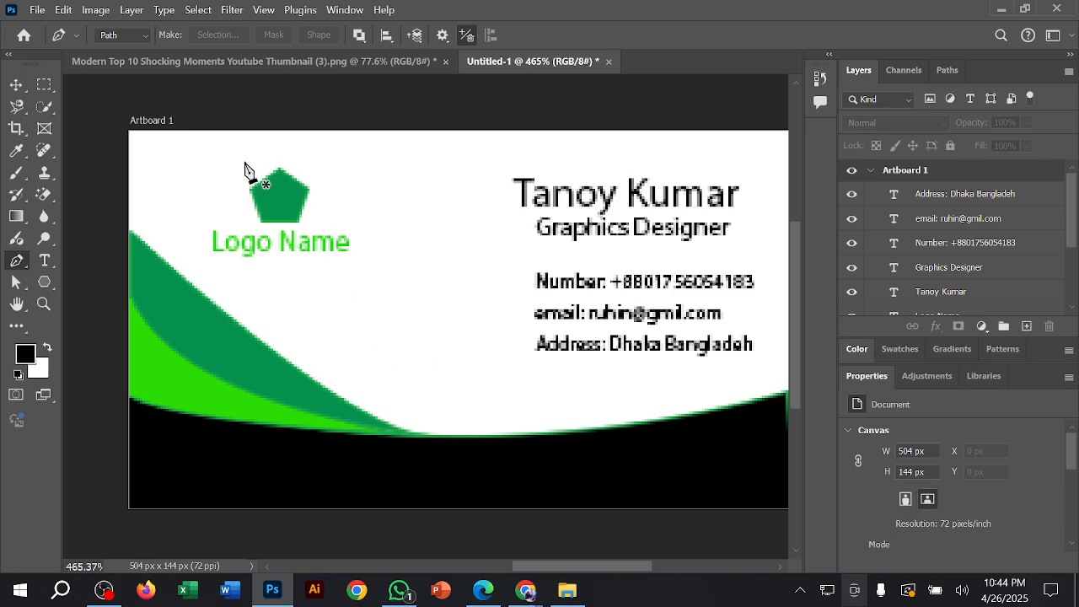
{"action": "left_click", "coordinate": [16, 84]}
{"action": "left_click_drag", "start_coordinate": [284, 186], "coordinate": [429, 217]}
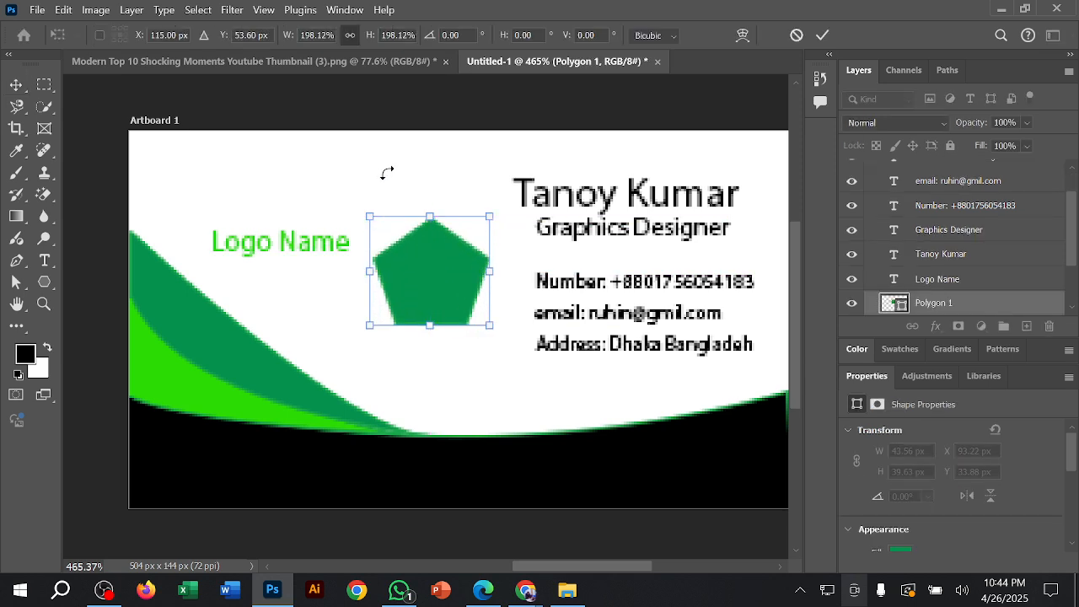
{"action": "left_click", "coordinate": [823, 35]}
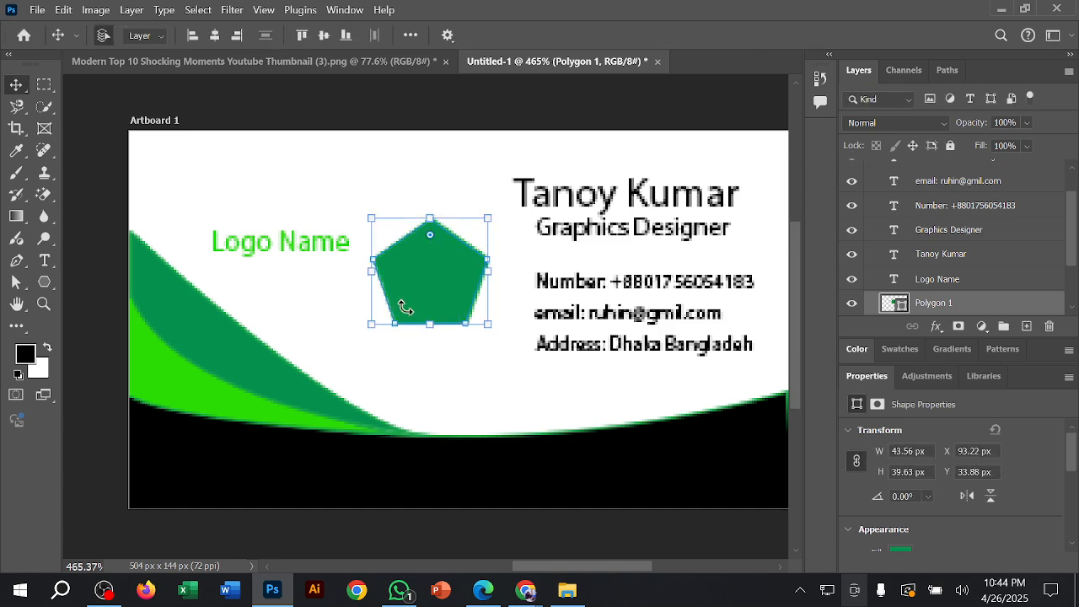
{"action": "left_click", "coordinate": [495, 275]}
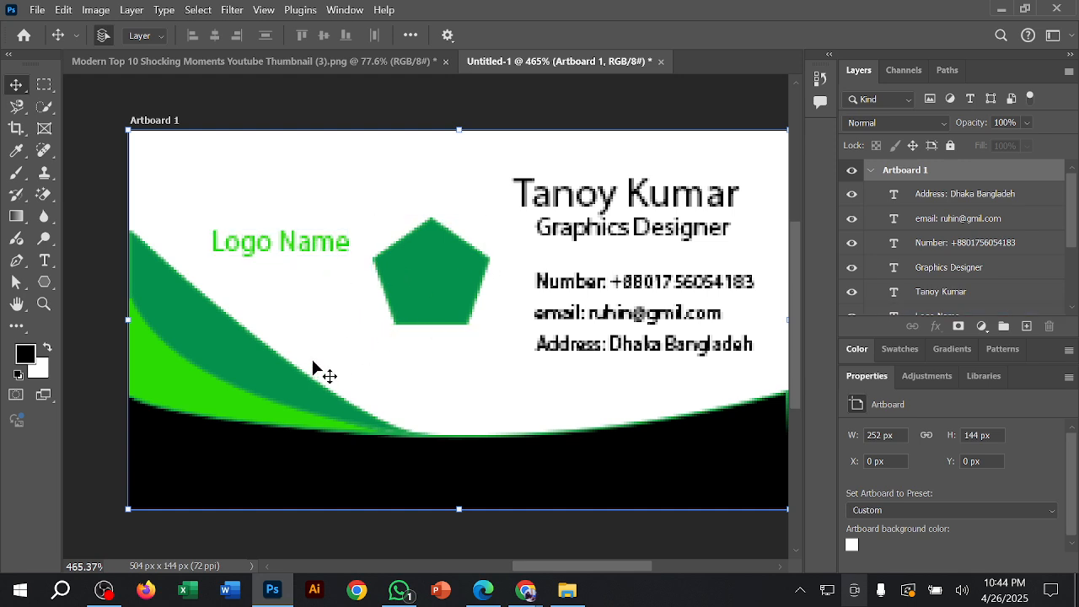
Step: Scale the green pentagon down to 80.61%, apply the transform, and deselect the pentagon
{"action": "left_click", "coordinate": [445, 261]}
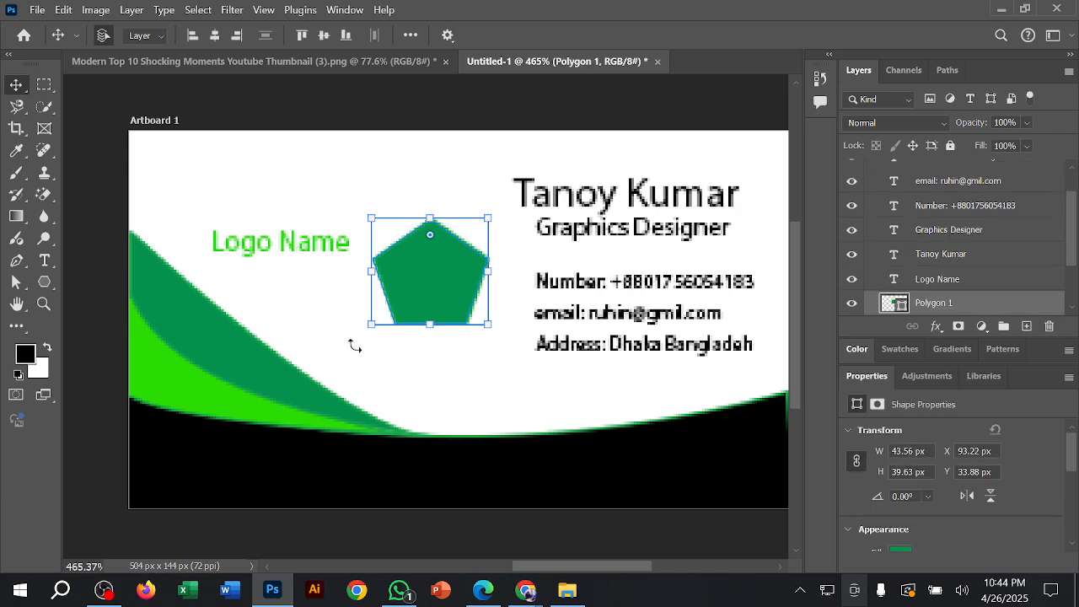
{"action": "left_click_drag", "start_coordinate": [371, 324], "coordinate": [394, 303]}
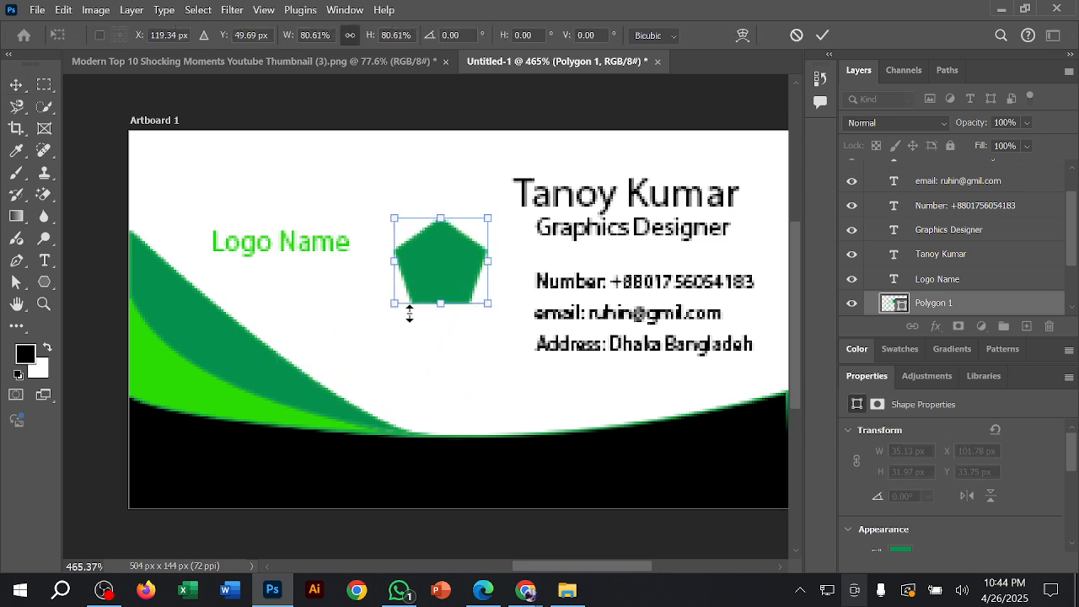
{"action": "left_click", "coordinate": [819, 35]}
{"action": "left_click", "coordinate": [414, 334]}
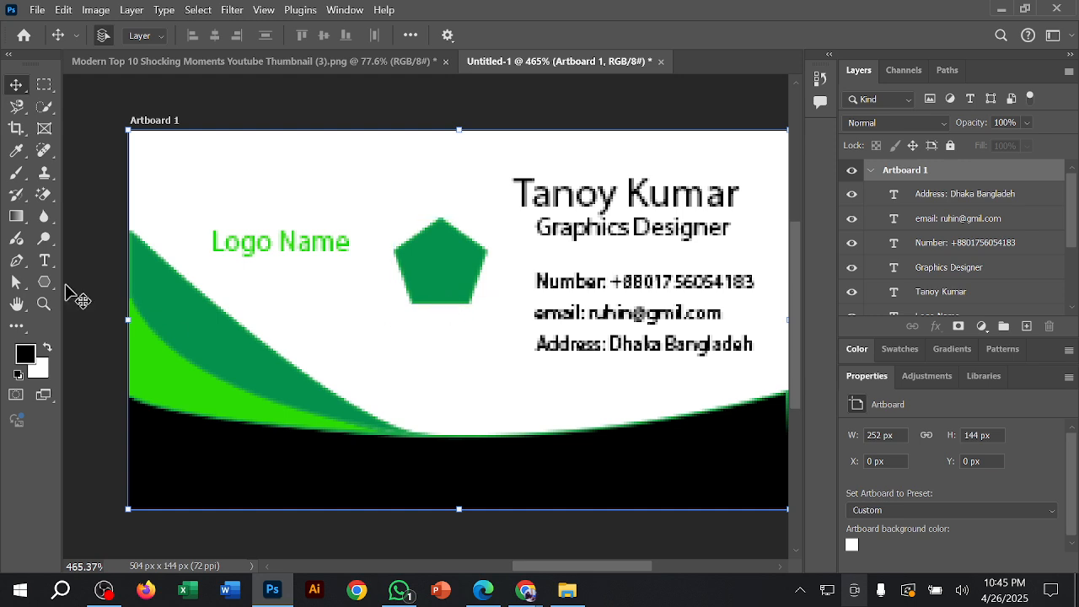
Step: Show the Path Selection and Direct Selection tools close up with on-screen annotations, cancelling the accidental quit request
{"action": "left_click", "coordinate": [16, 283]}
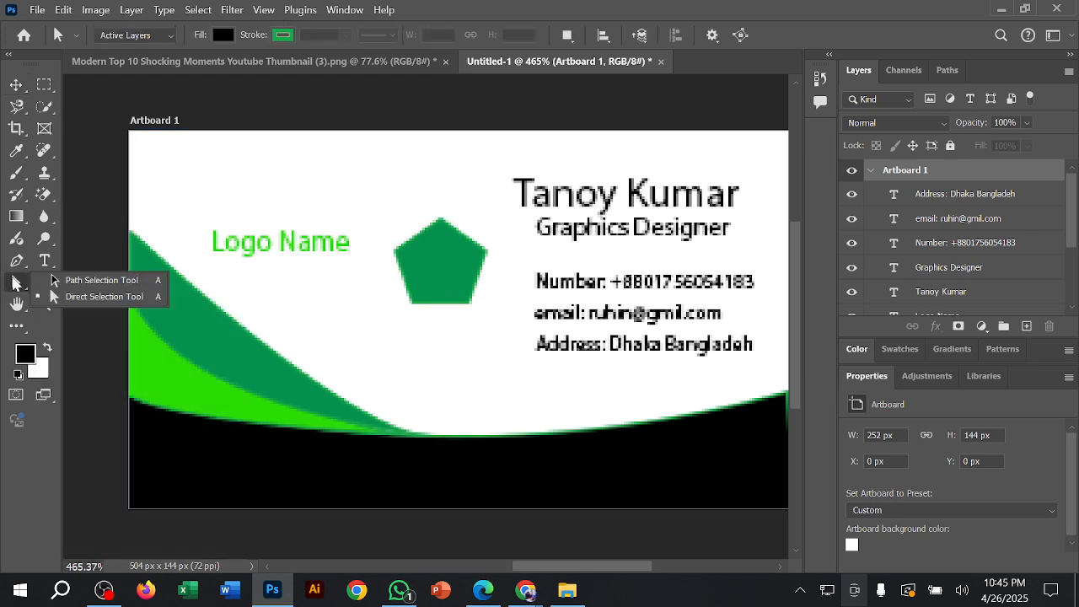
{"action": "left_click", "coordinate": [152, 287]}
{"action": "key", "text": "ctrl+q"}
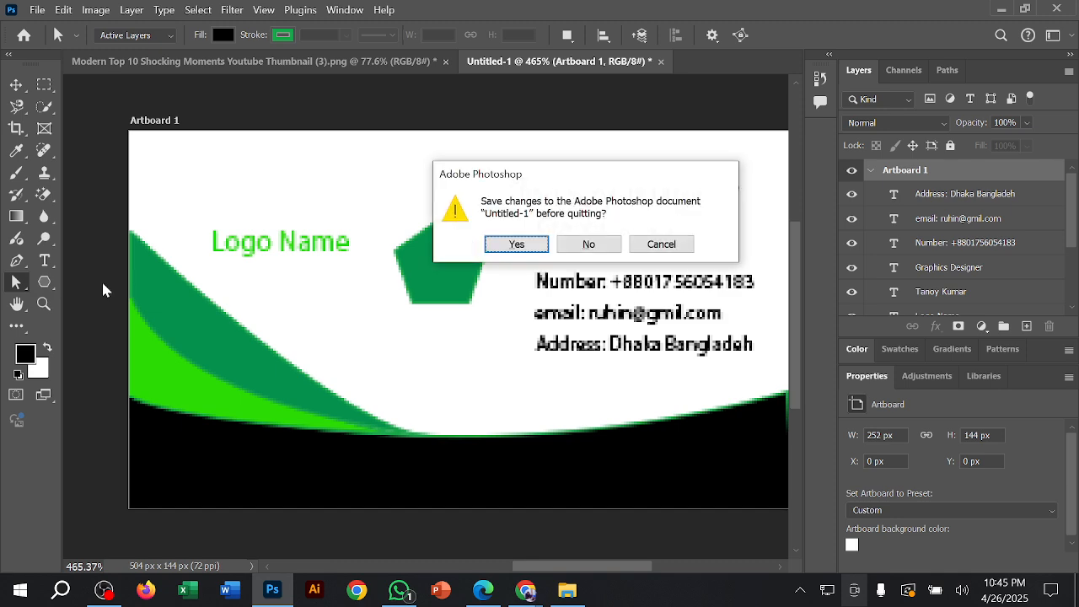
{"action": "left_click", "coordinate": [663, 245]}
{"action": "left_click", "coordinate": [17, 285]}
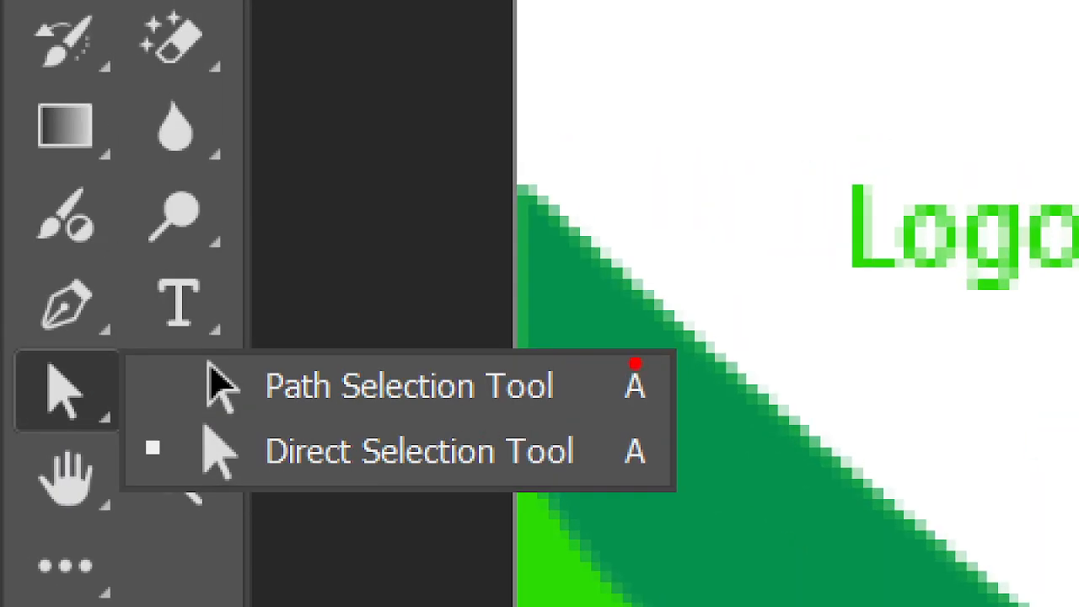
{"action": "left_click_drag", "start_coordinate": [580, 377], "coordinate": [979, 79]}
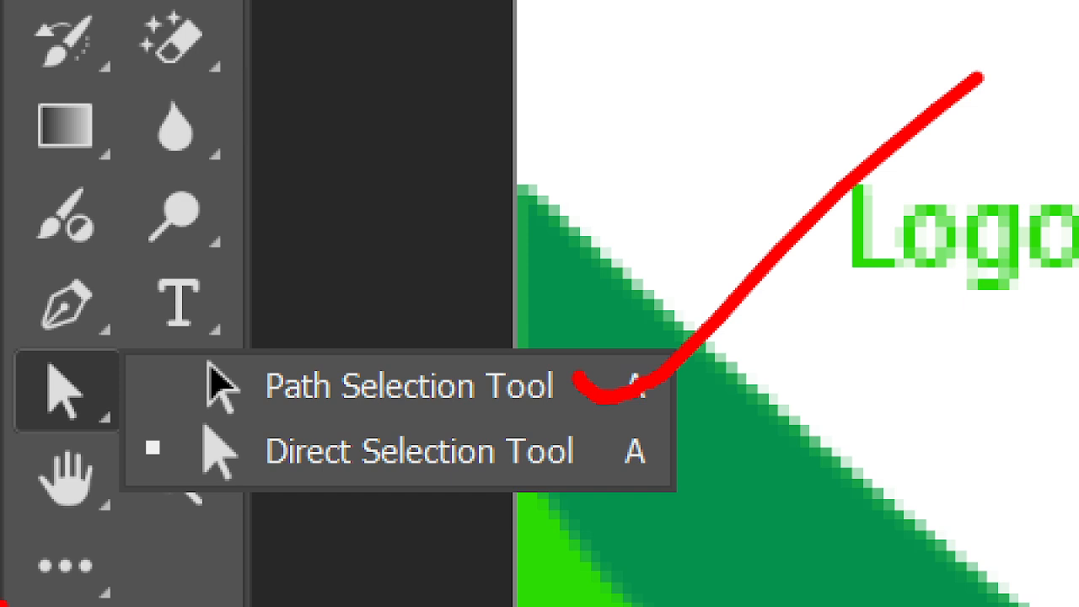
{"action": "mouse_move", "coordinate": [242, 424]}
{"action": "left_mouse_down"}
{"action": "mouse_move", "coordinate": [291, 510]}
{"action": "mouse_move", "coordinate": [386, 491]}
{"action": "mouse_move", "coordinate": [364, 404]}
{"action": "mouse_move", "coordinate": [163, 418]}
{"action": "left_mouse_up"}
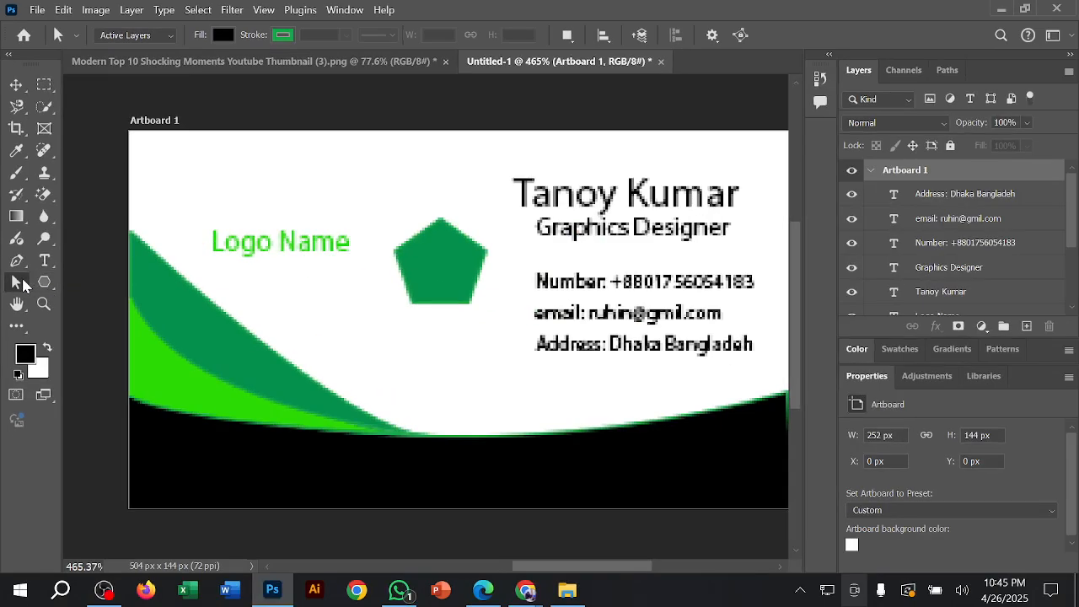
Step: Activate the Direct Selection tool and select the Polygon 1 layer to expose the pentagon's anchor points
{"action": "left_click", "coordinate": [51, 296]}
{"action": "scroll", "coordinate": [985, 263], "scroll_direction": "down", "scroll_amount": 4}
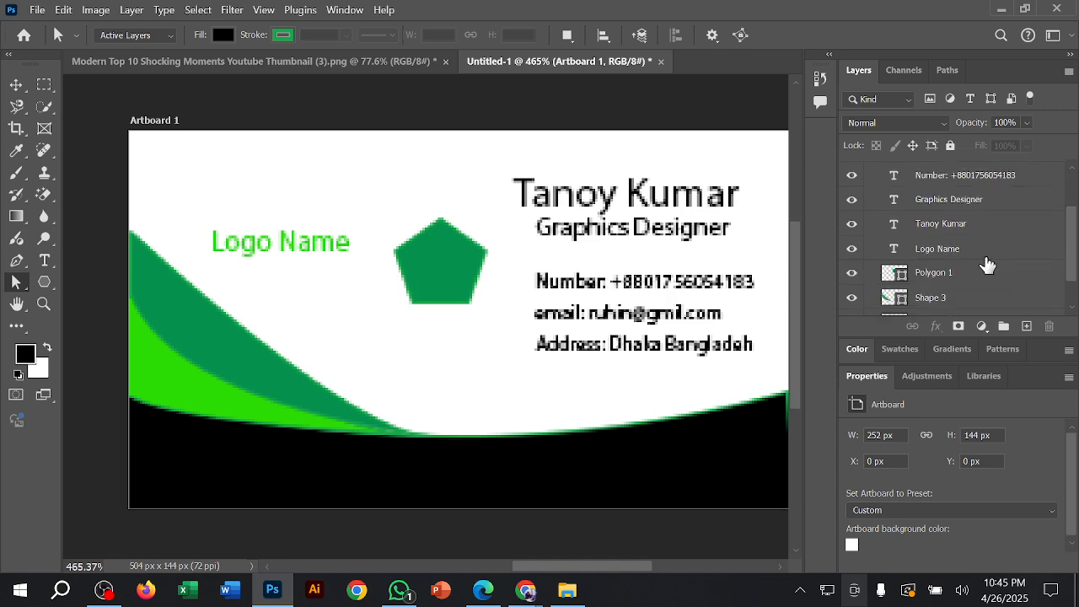
{"action": "scroll", "coordinate": [518, 264], "scroll_direction": "down", "scroll_amount": 3}
{"action": "left_click", "coordinate": [977, 252]}
{"action": "left_click", "coordinate": [977, 252]}
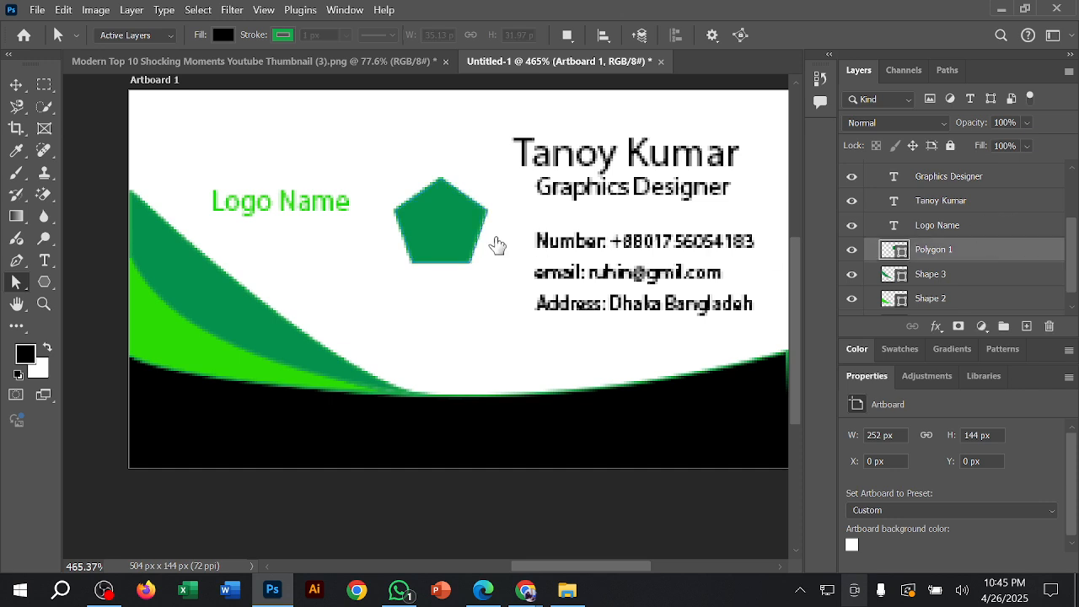
{"action": "scroll", "coordinate": [453, 271], "scroll_direction": "up", "scroll_amount": 3}
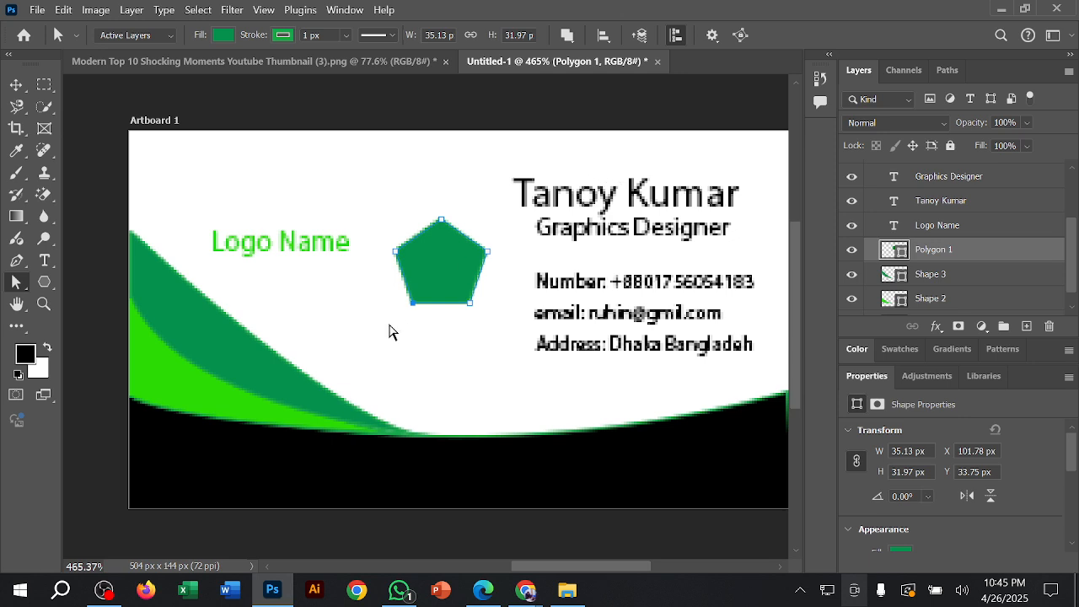
Step: Reshape the pentagon by pulling its two bottom anchors down and outward, its upper-left anchor inward, and its top anchor down-left
{"action": "left_click_drag", "start_coordinate": [389, 321], "coordinate": [376, 325]}
{"action": "left_click", "coordinate": [542, 244]}
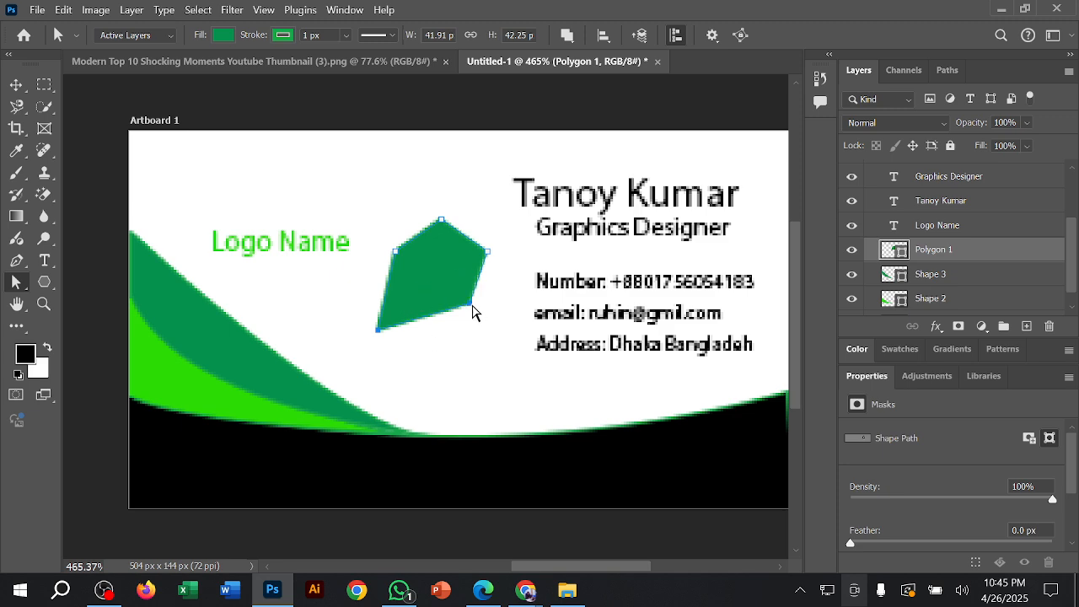
{"action": "left_click_drag", "start_coordinate": [471, 307], "coordinate": [488, 359]}
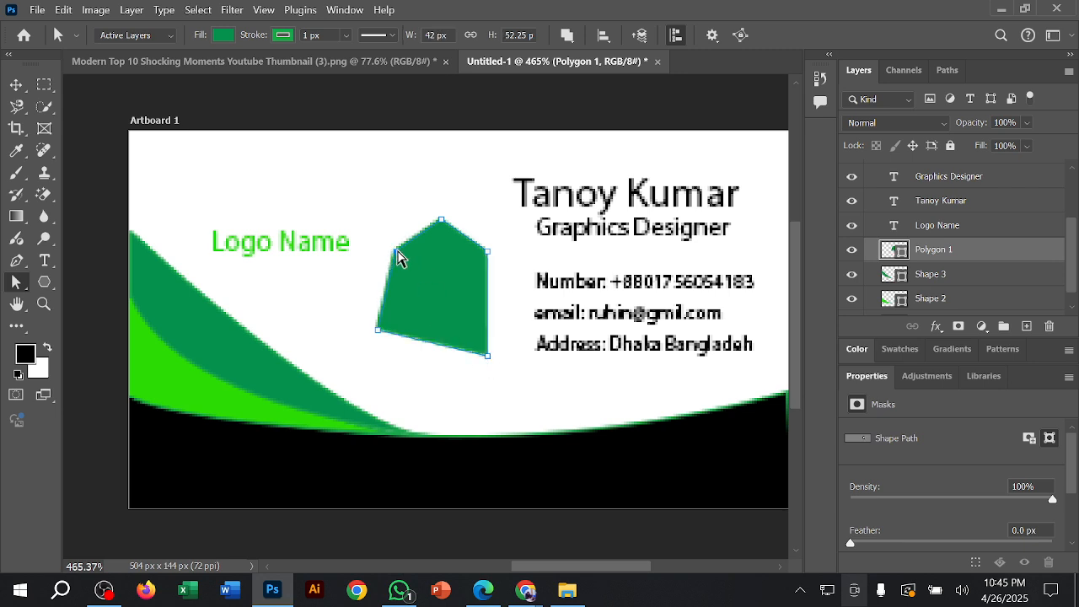
{"action": "left_click_drag", "start_coordinate": [455, 292], "coordinate": [454, 292]}
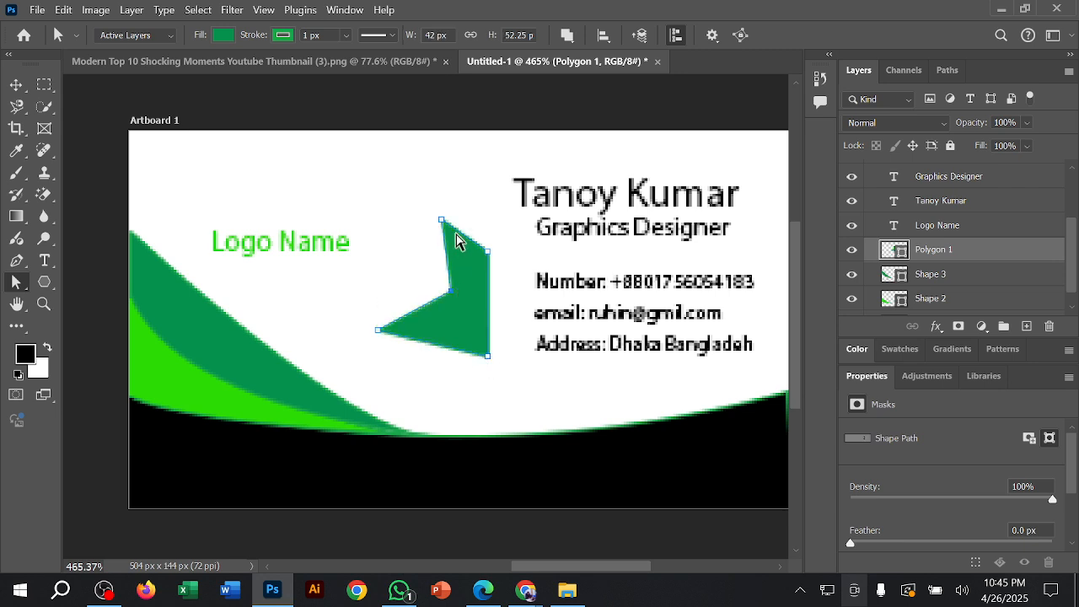
{"action": "left_click_drag", "start_coordinate": [441, 220], "coordinate": [414, 249]}
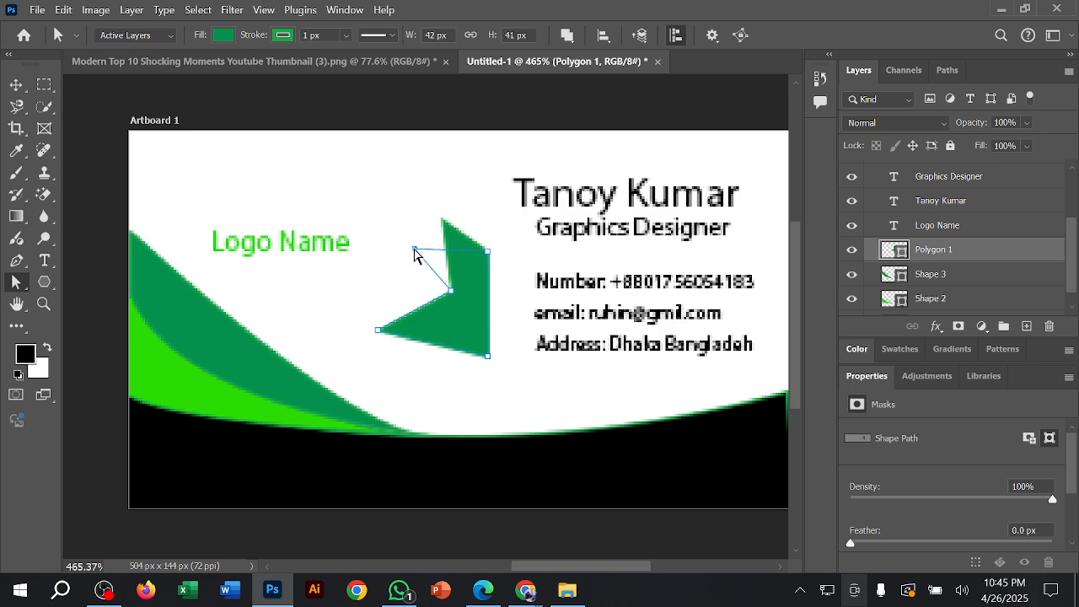